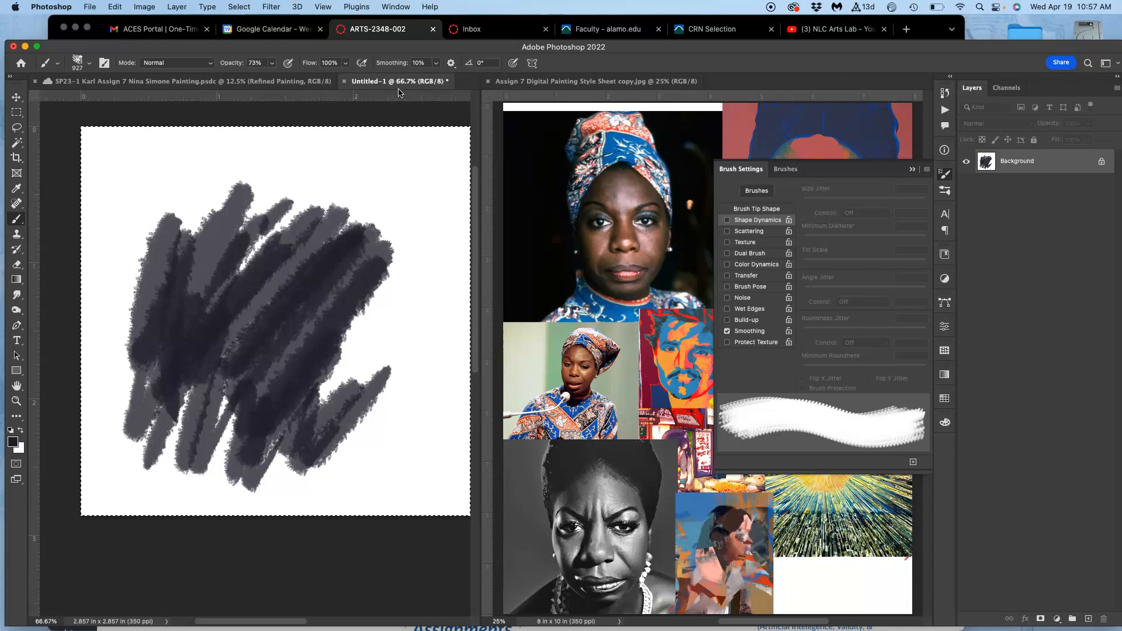
# Fill the scribbled practice canvas with white at 100% opacity.
pyautogui.hotkey('shift', 'BackSpace')
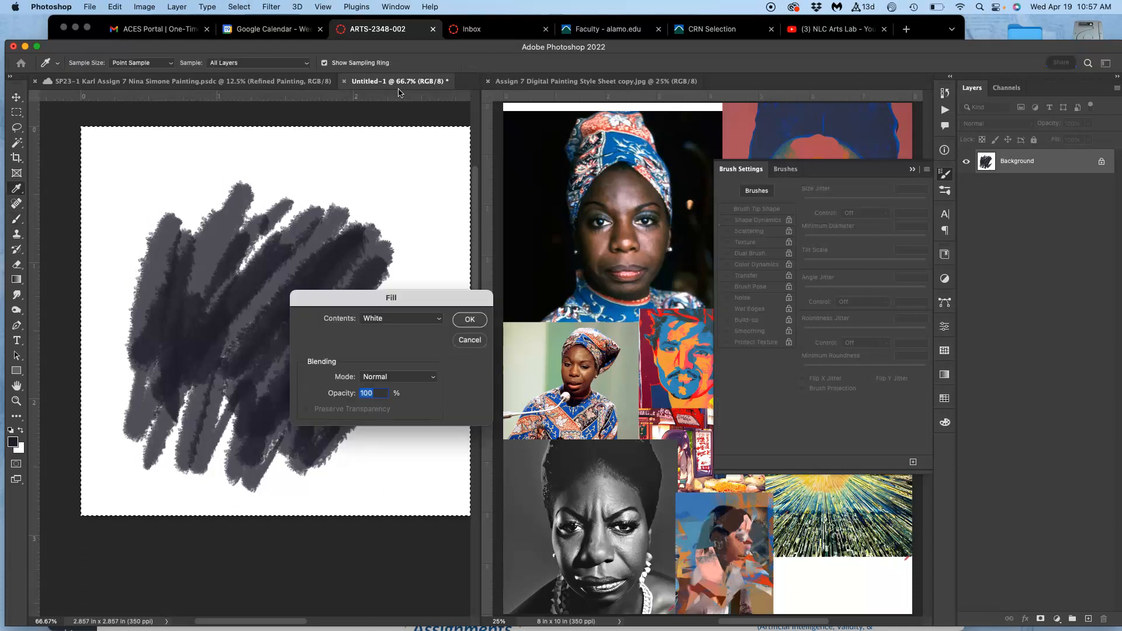
pyautogui.click(470, 321)
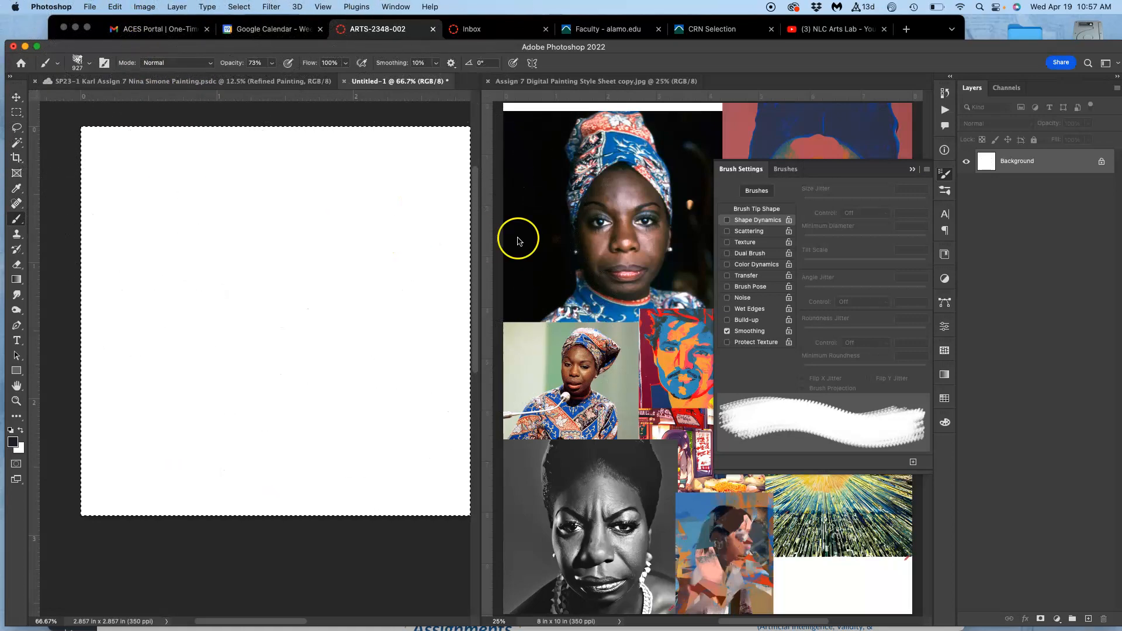
# Enable Shape Dynamics with 32% pen-pressure size jitter, 5% minimum diameter, 10% angle jitter, 11% roundness jitter and 25% minimum roundness.
pyautogui.click(727, 221)
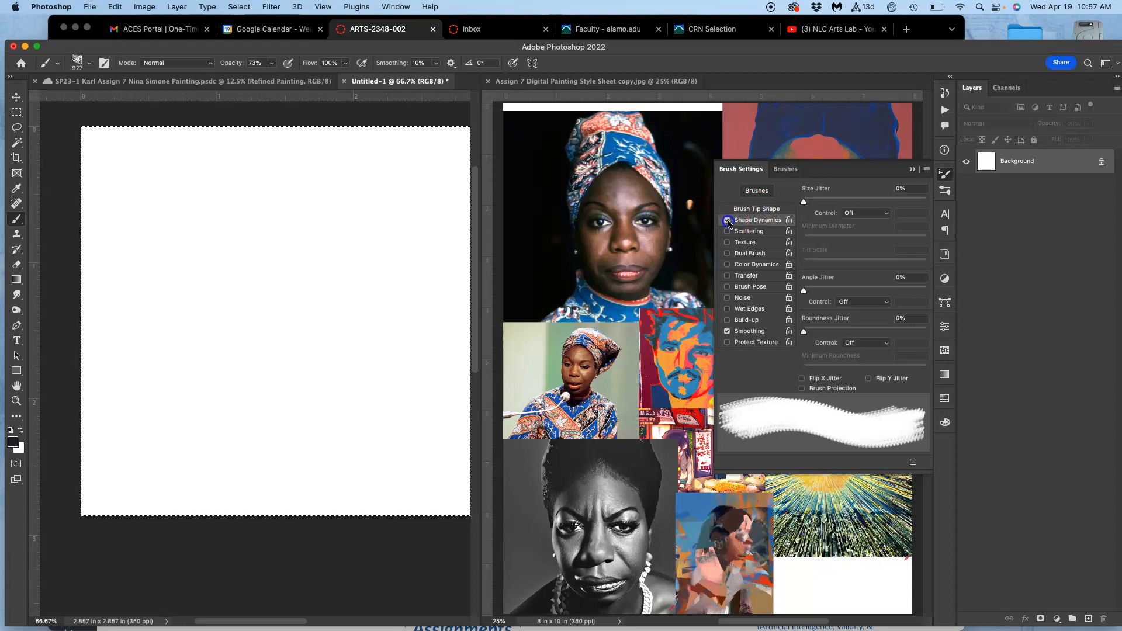
pyautogui.click(824, 201)
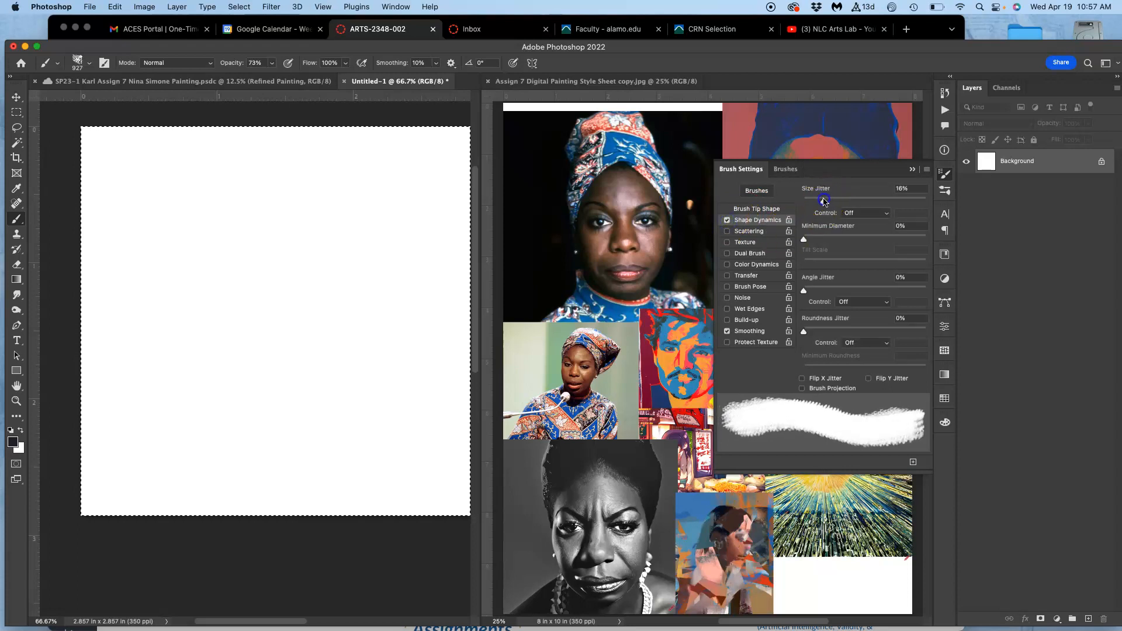
pyautogui.click(849, 214)
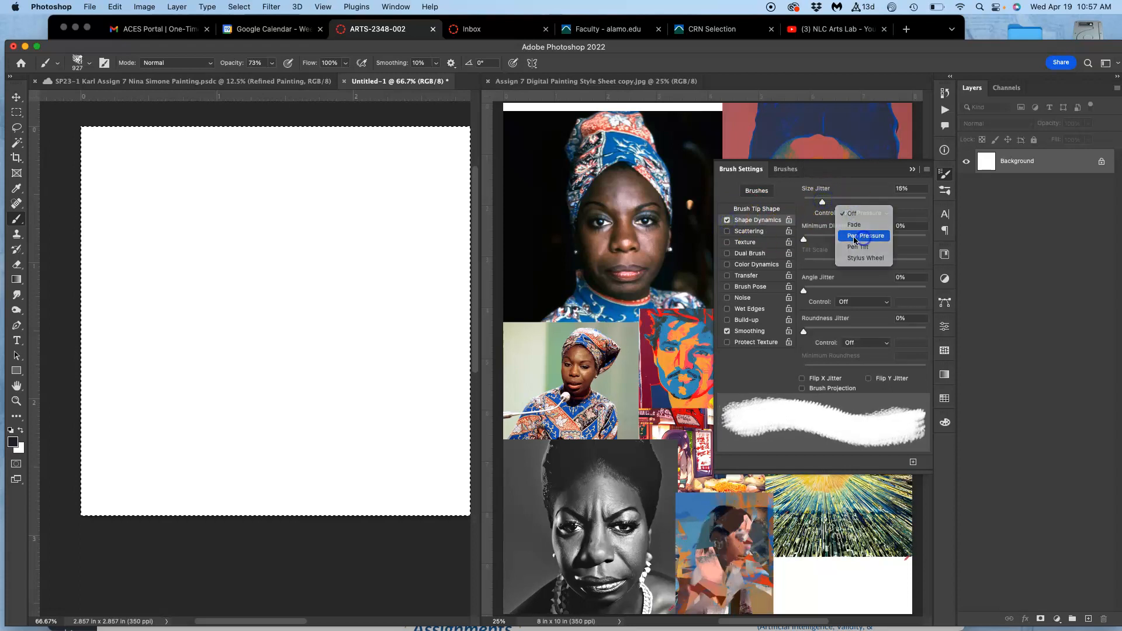
pyautogui.click(855, 234)
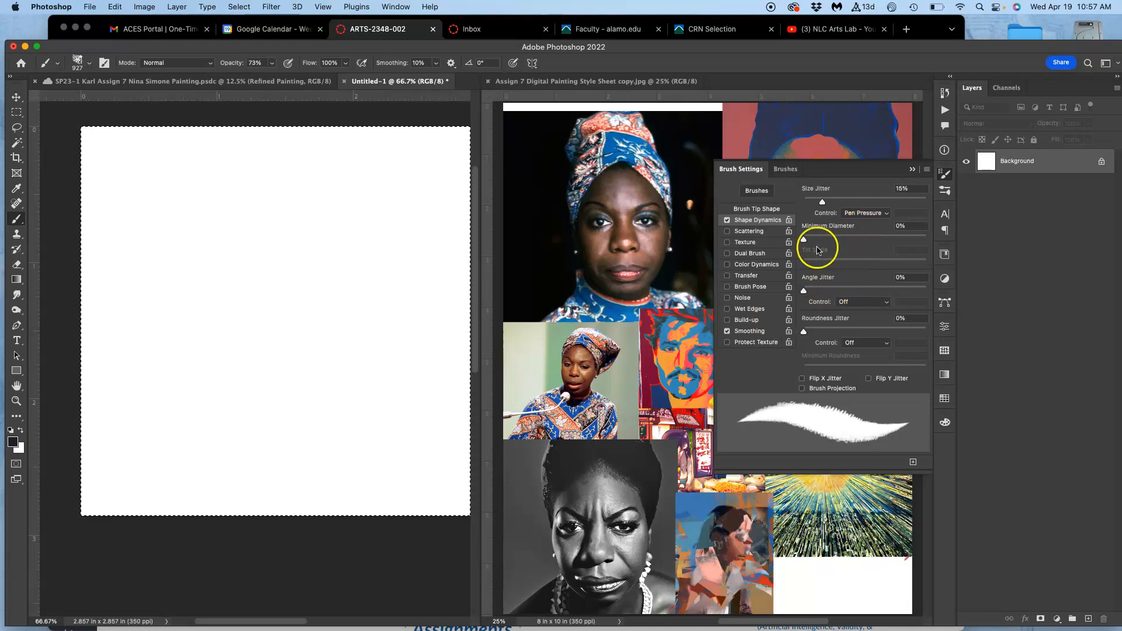
pyautogui.moveTo(805, 240); pyautogui.dragTo(809, 241)
pyautogui.moveTo(805, 289); pyautogui.dragTo(820, 288)
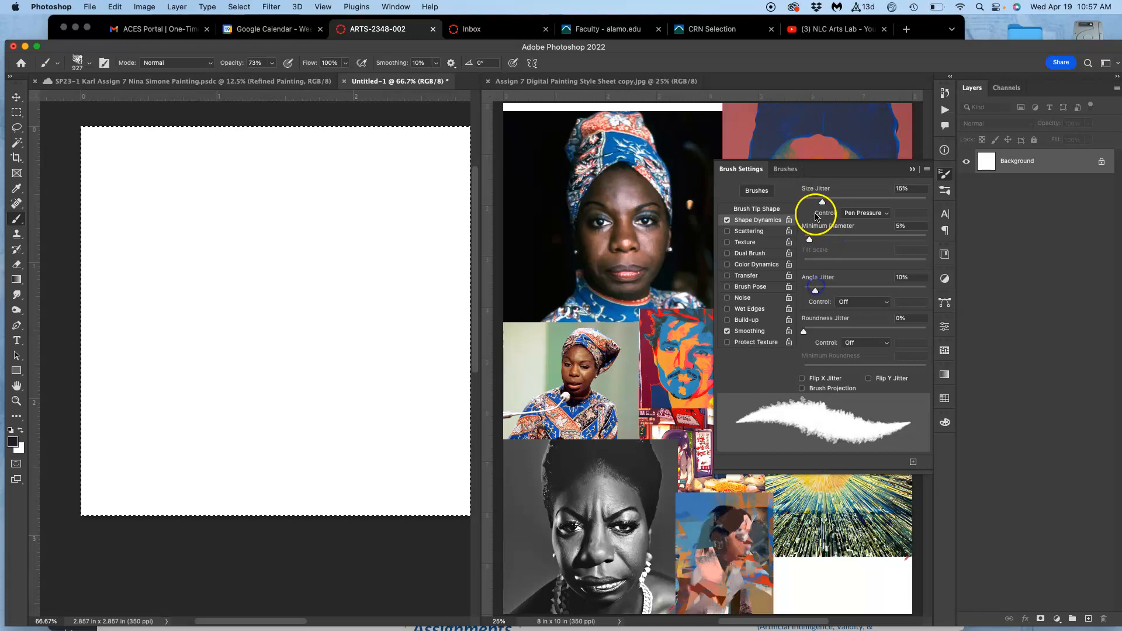
pyautogui.moveTo(823, 203); pyautogui.dragTo(849, 200)
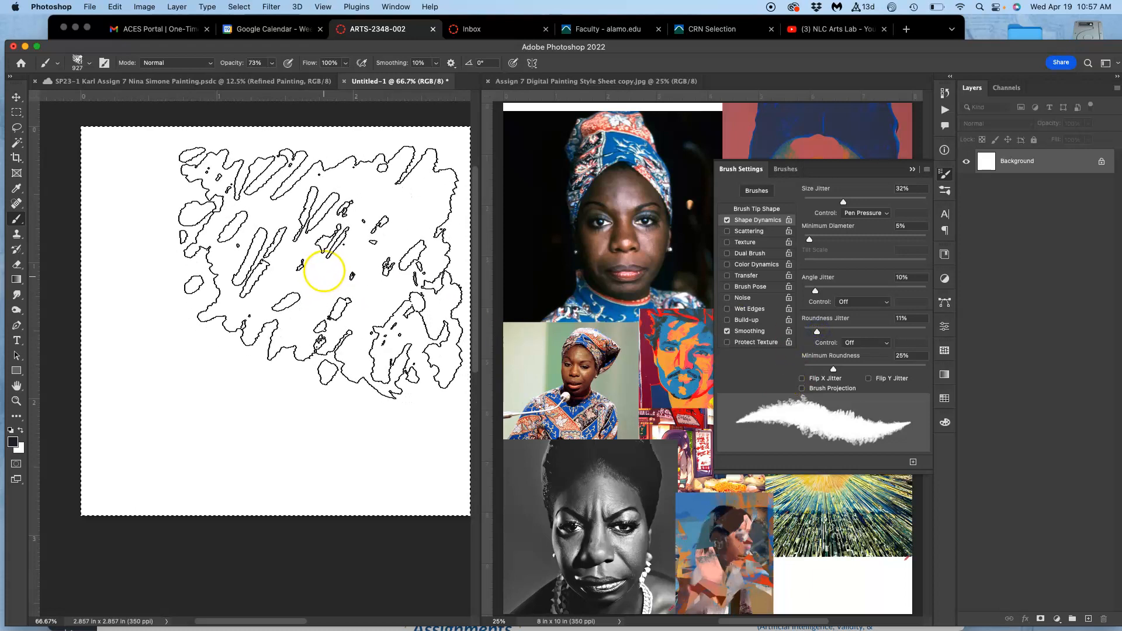
# Test the brush at 143 px with overlapping dark diagonal strokes across the white practice canvas.
pyautogui.click(88, 64)
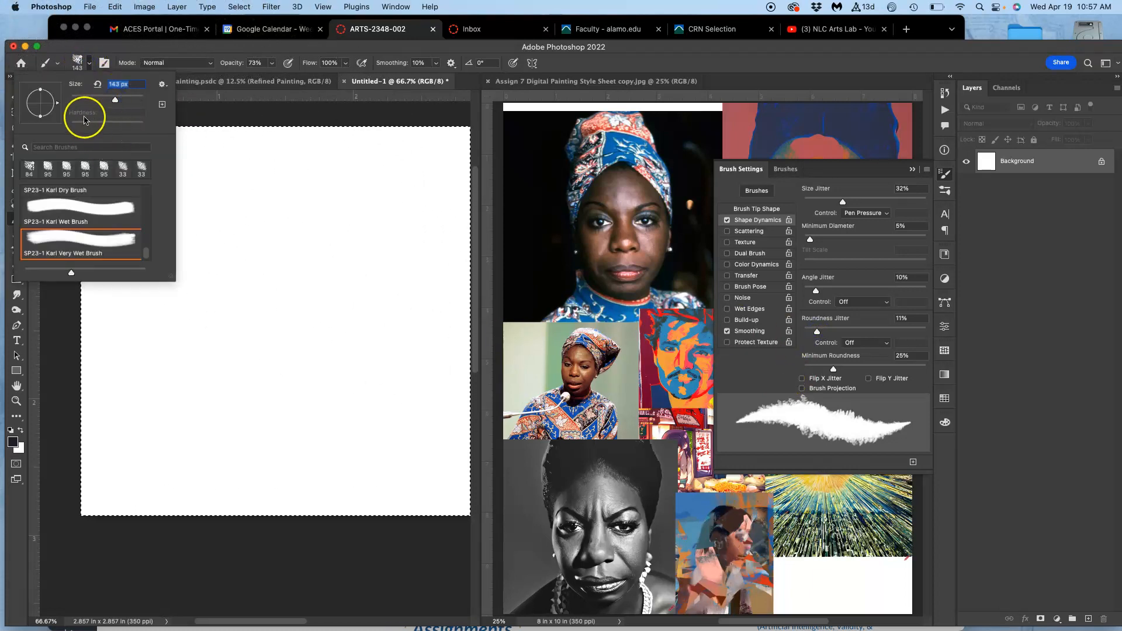
pyautogui.click(374, 192)
pyautogui.moveTo(380, 190)
pyautogui.mouseDown()
pyautogui.moveTo(275, 264)
pyautogui.moveTo(261, 290)
pyautogui.mouseUp()
pyautogui.moveTo(342, 201)
pyautogui.mouseDown()
pyautogui.moveTo(264, 288)
pyautogui.moveTo(233, 391)
pyautogui.mouseUp()
pyautogui.moveTo(301, 300)
pyautogui.mouseDown()
pyautogui.moveTo(183, 421)
pyautogui.moveTo(217, 269)
pyautogui.moveTo(200, 345)
pyautogui.moveTo(258, 408)
pyautogui.moveTo(327, 327)
pyautogui.moveTo(322, 453)
pyautogui.moveTo(293, 370)
pyautogui.moveTo(212, 493)
pyautogui.mouseUp()
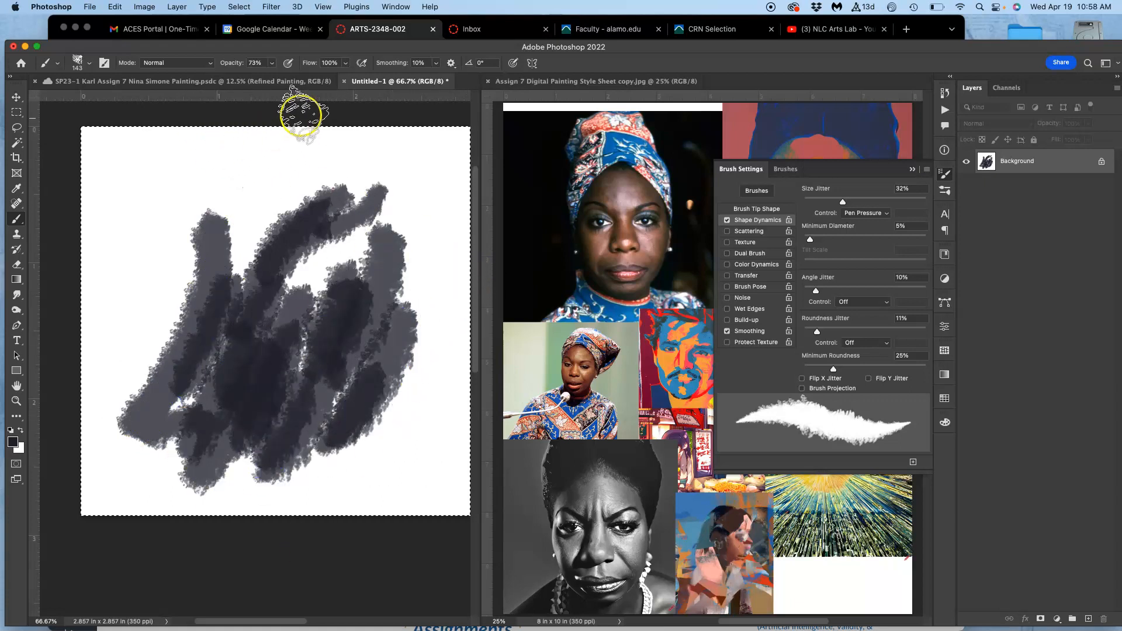
# Switch to the Nina Simone painting and scribble dark test strokes on the gray background beside the hair.
pyautogui.click(260, 81)
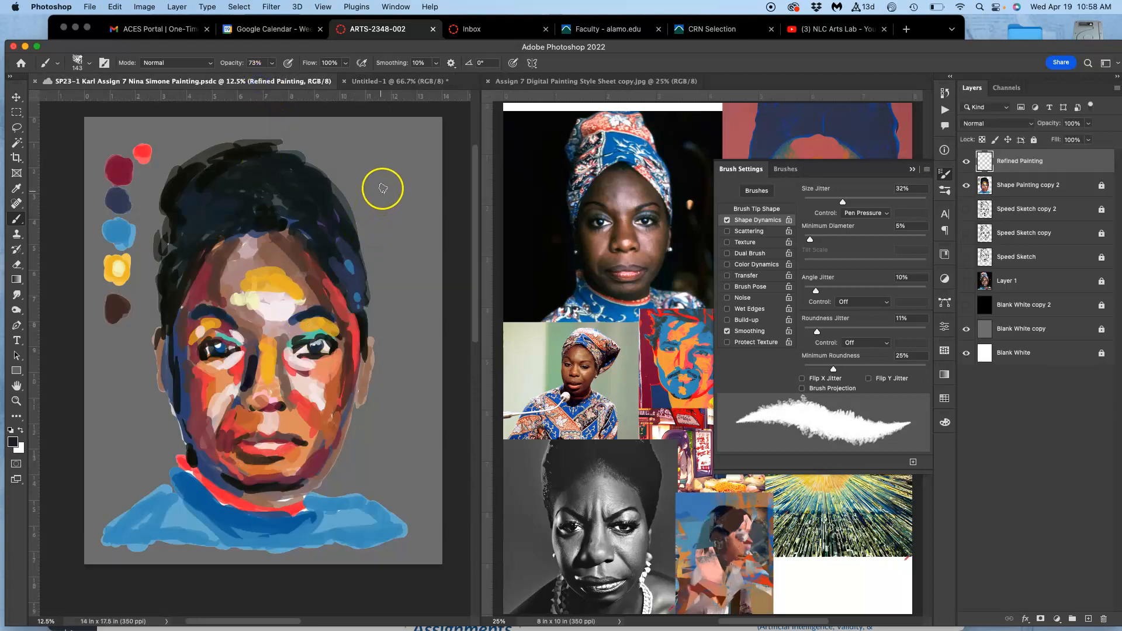
pyautogui.moveTo(398, 158)
pyautogui.mouseDown()
pyautogui.moveTo(384, 191)
pyautogui.moveTo(403, 162)
pyautogui.moveTo(408, 204)
pyautogui.moveTo(418, 198)
pyautogui.moveTo(412, 183)
pyautogui.moveTo(380, 195)
pyautogui.mouseUp()
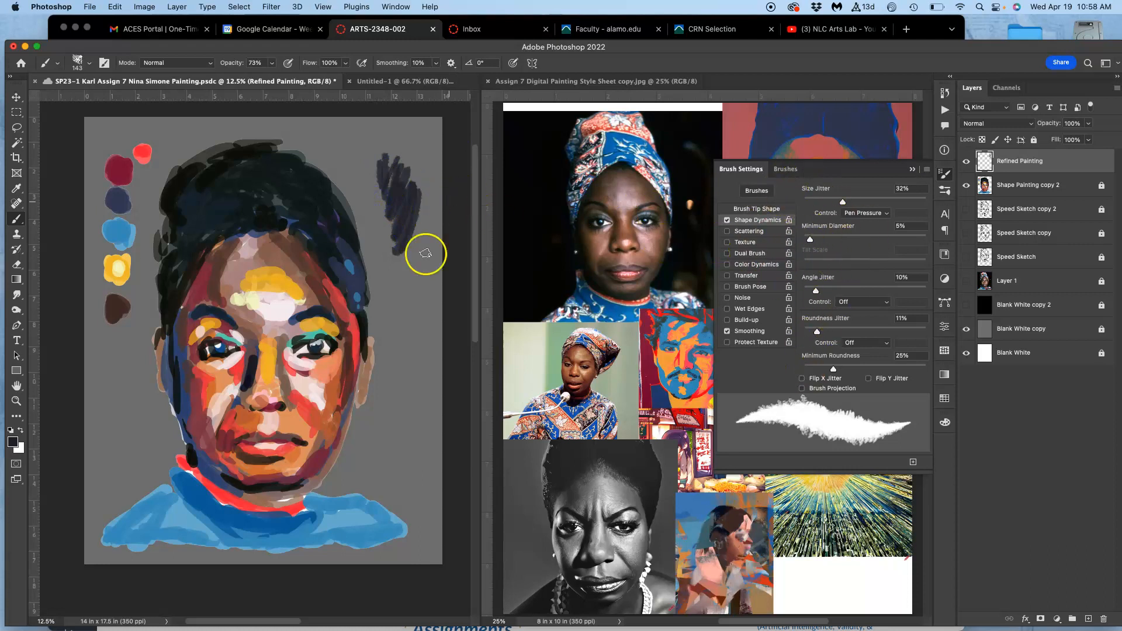
# Try the custom dry, wet and very wet brush presets one after another.
pyautogui.click(90, 63)
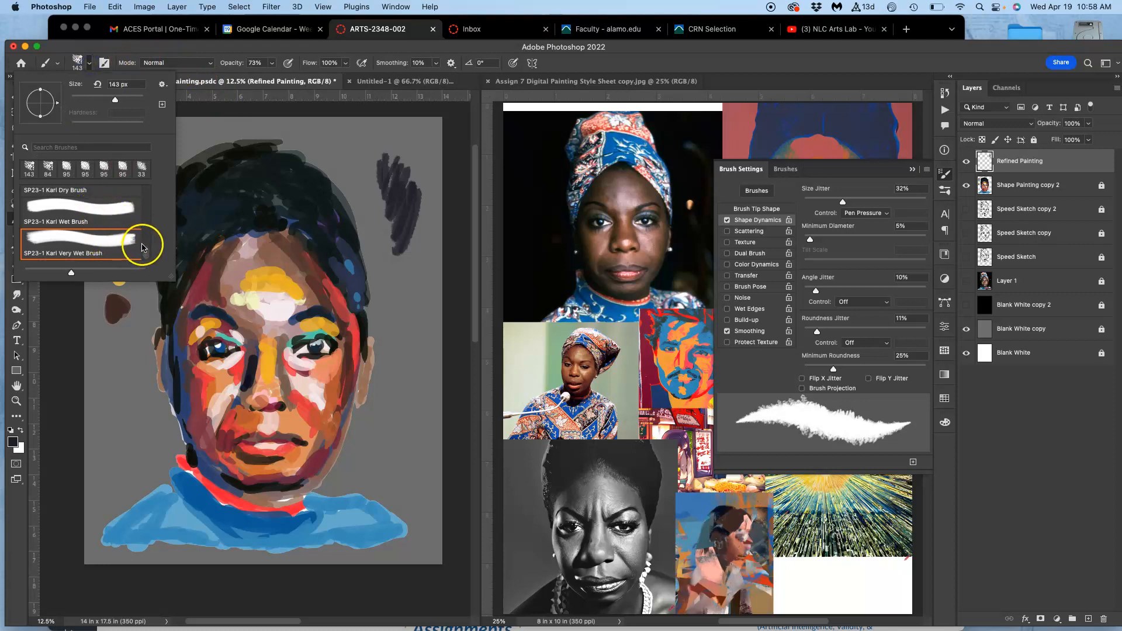
pyautogui.click(101, 190)
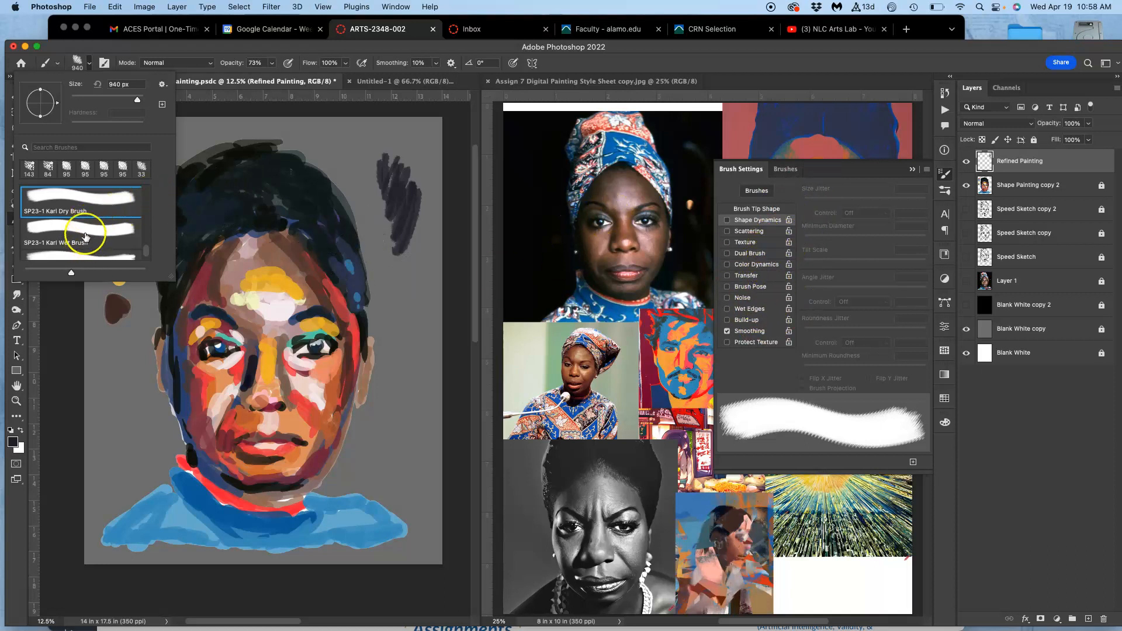
pyautogui.click(86, 237)
pyautogui.click(88, 258)
# Choose the Kyle's Ultimate Pastel Palooza brush and scribble dark test strokes beside the earlier scribble above the hair.
pyautogui.moveTo(148, 252)
pyautogui.mouseDown()
pyautogui.moveTo(151, 214)
pyautogui.moveTo(151, 227)
pyautogui.mouseUp()
pyautogui.scroll(-2, 151, 227)
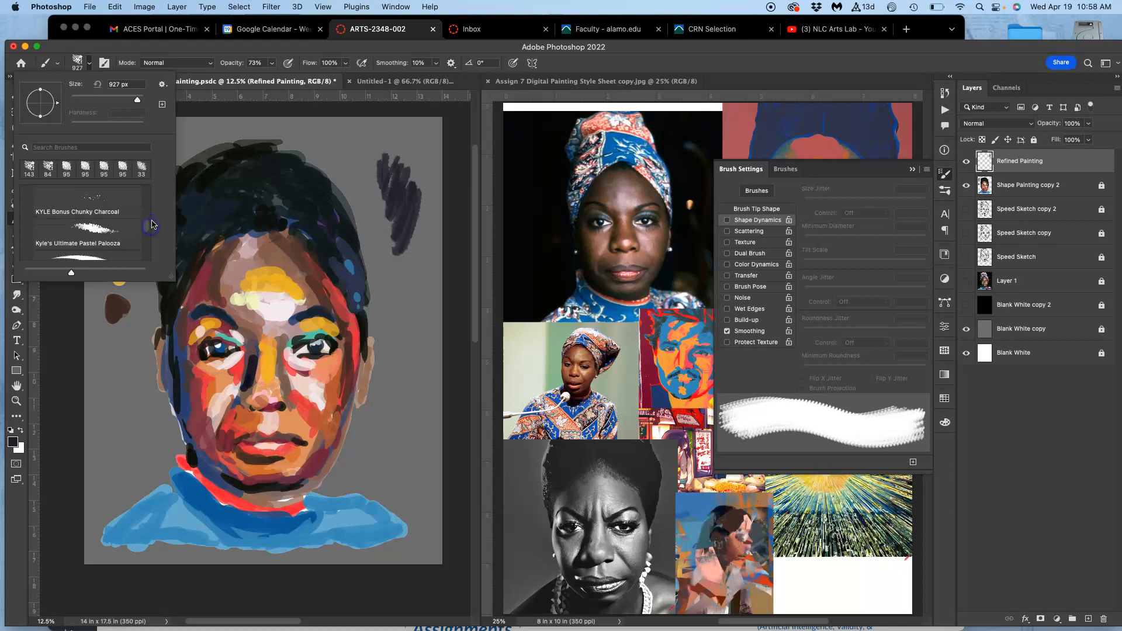
pyautogui.click(109, 241)
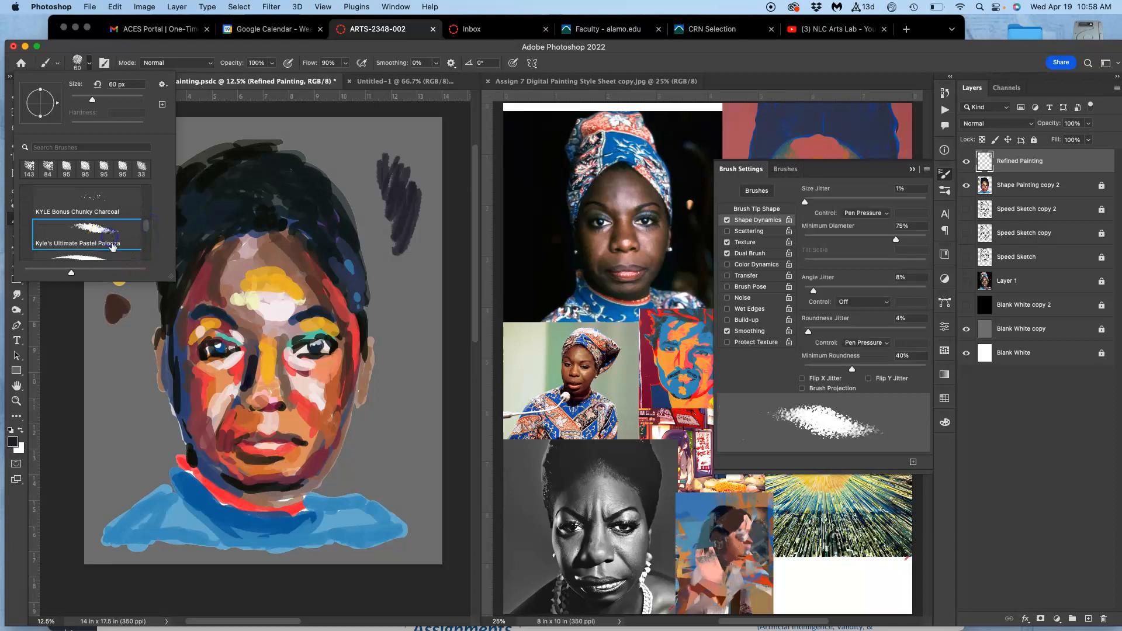
pyautogui.click(350, 139)
pyautogui.moveTo(370, 138)
pyautogui.mouseDown()
pyautogui.moveTo(329, 171)
pyautogui.moveTo(367, 167)
pyautogui.moveTo(374, 154)
pyautogui.moveTo(374, 198)
pyautogui.moveTo(394, 161)
pyautogui.moveTo(361, 233)
pyautogui.moveTo(377, 195)
pyautogui.moveTo(328, 214)
pyautogui.moveTo(321, 253)
pyautogui.mouseUp()
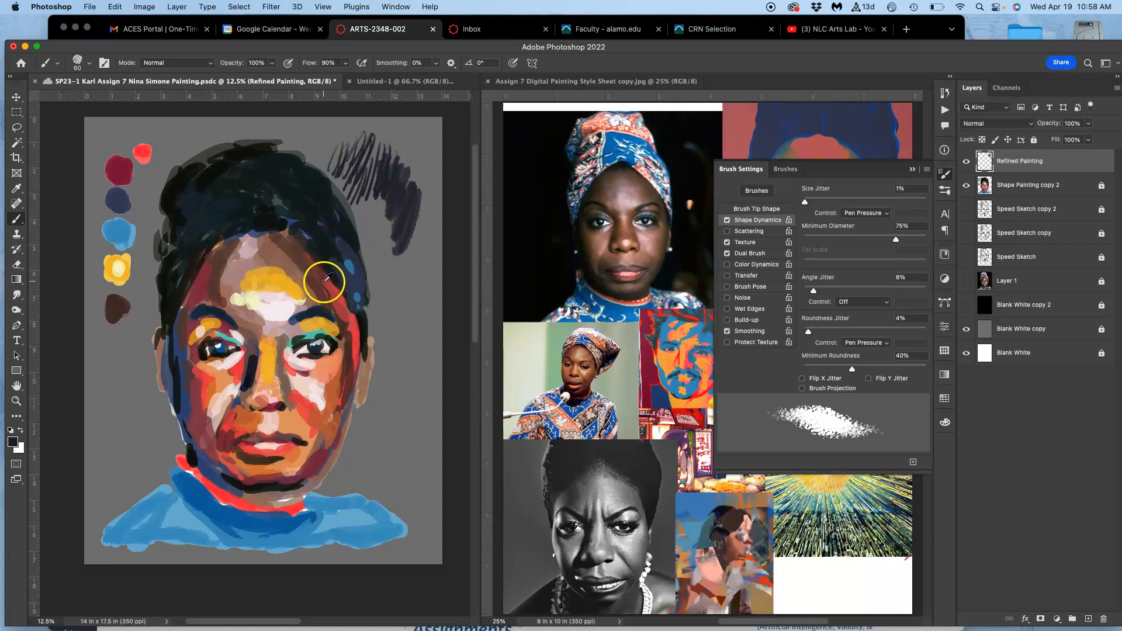
pyautogui.moveTo(352, 146); pyautogui.dragTo(354, 182)
# Layer red pastel test strokes over the dark scribbles beside the hair.
pyautogui.press('super+equal')
pyautogui.press('super+equal')
pyautogui.press('super+equal')
pyautogui.press('super+equal')
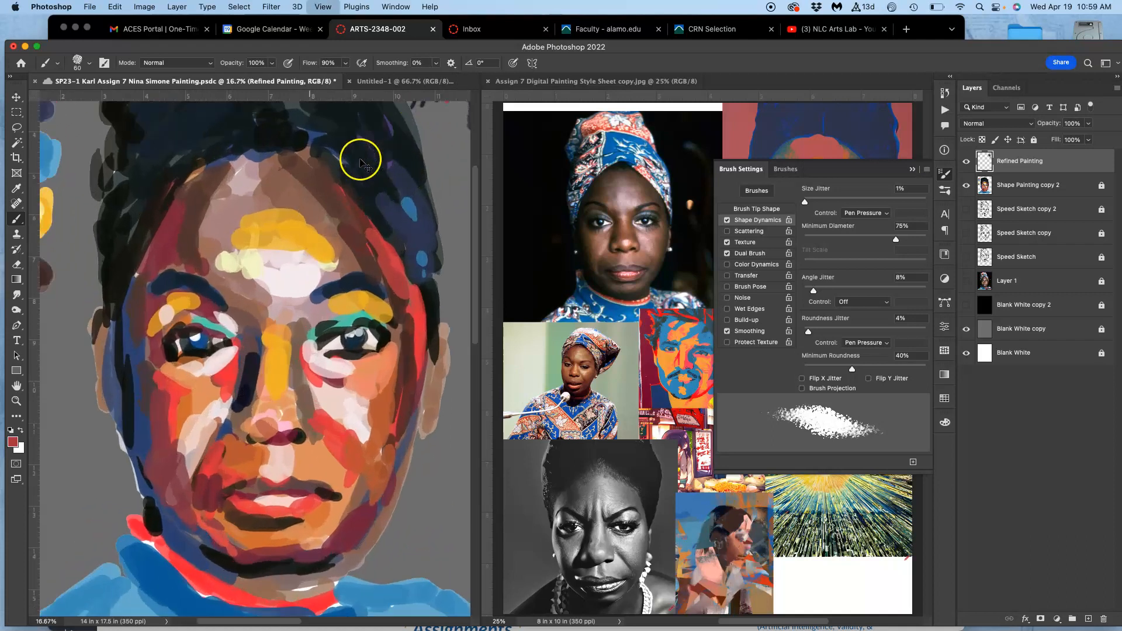
pyautogui.moveTo(389, 147); pyautogui.dragTo(257, 375)
pyautogui.moveTo(373, 196); pyautogui.dragTo(243, 384)
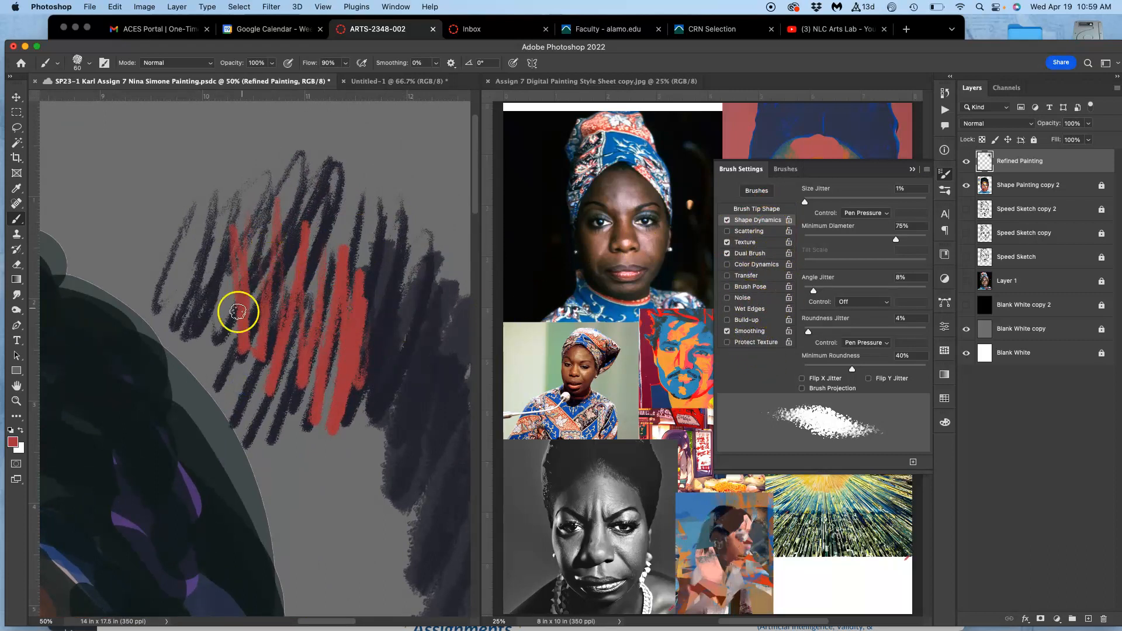
pyautogui.keyDown('alt'); pyautogui.click(187, 476); pyautogui.keyUp('alt')
pyautogui.moveTo(306, 334)
pyautogui.mouseDown()
pyautogui.moveTo(315, 363)
pyautogui.moveTo(335, 190)
pyautogui.moveTo(318, 186)
pyautogui.moveTo(274, 198)
pyautogui.moveTo(205, 276)
pyautogui.moveTo(192, 256)
pyautogui.moveTo(240, 217)
pyautogui.moveTo(266, 224)
pyautogui.moveTo(336, 212)
pyautogui.moveTo(313, 369)
pyautogui.moveTo(380, 402)
pyautogui.moveTo(430, 326)
pyautogui.moveTo(408, 469)
pyautogui.mouseUp()
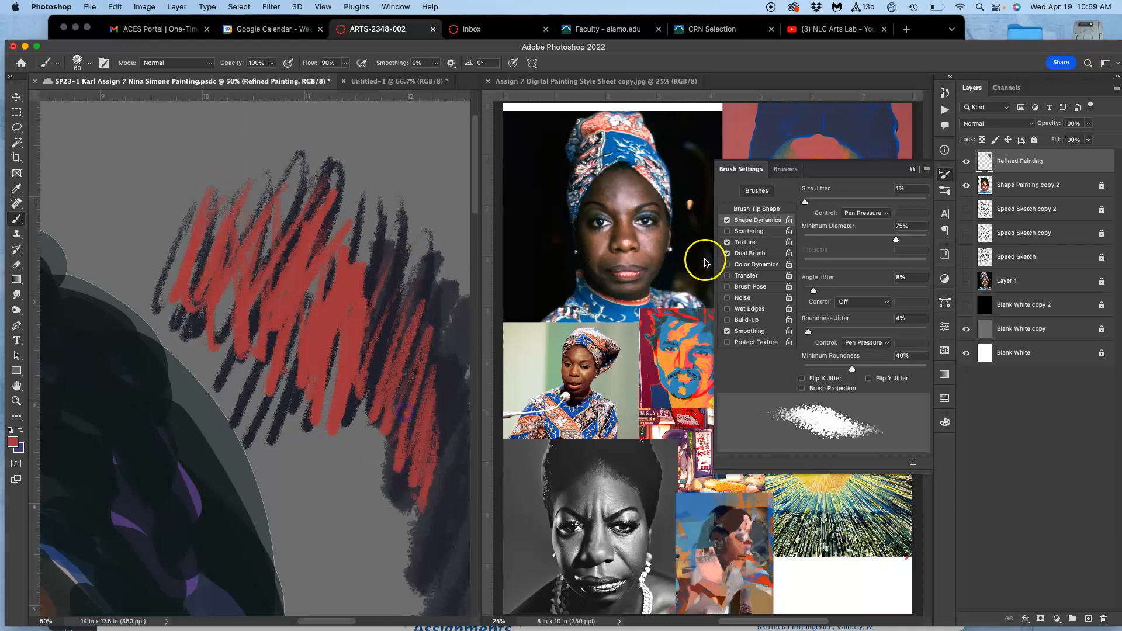
pyautogui.moveTo(383, 293)
pyautogui.mouseDown()
pyautogui.moveTo(414, 338)
pyautogui.moveTo(414, 414)
pyautogui.moveTo(433, 410)
pyautogui.moveTo(430, 541)
pyautogui.moveTo(413, 450)
pyautogui.mouseUp()
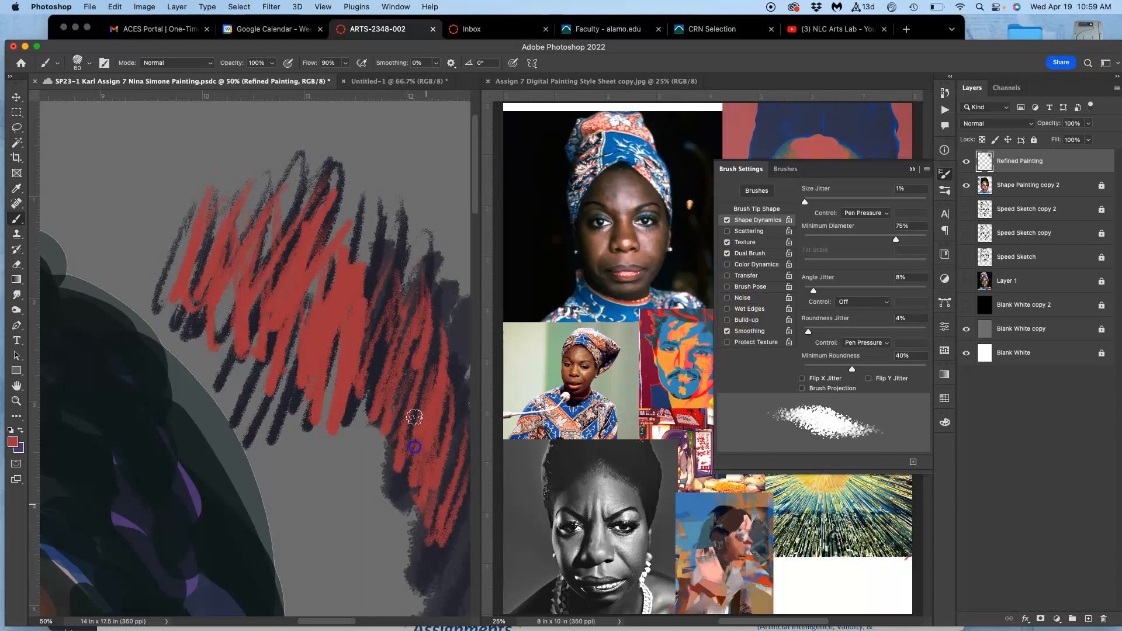
# Lower the brush opacity to 72% and add more red strokes over the test scribbles.
pyautogui.click(270, 63)
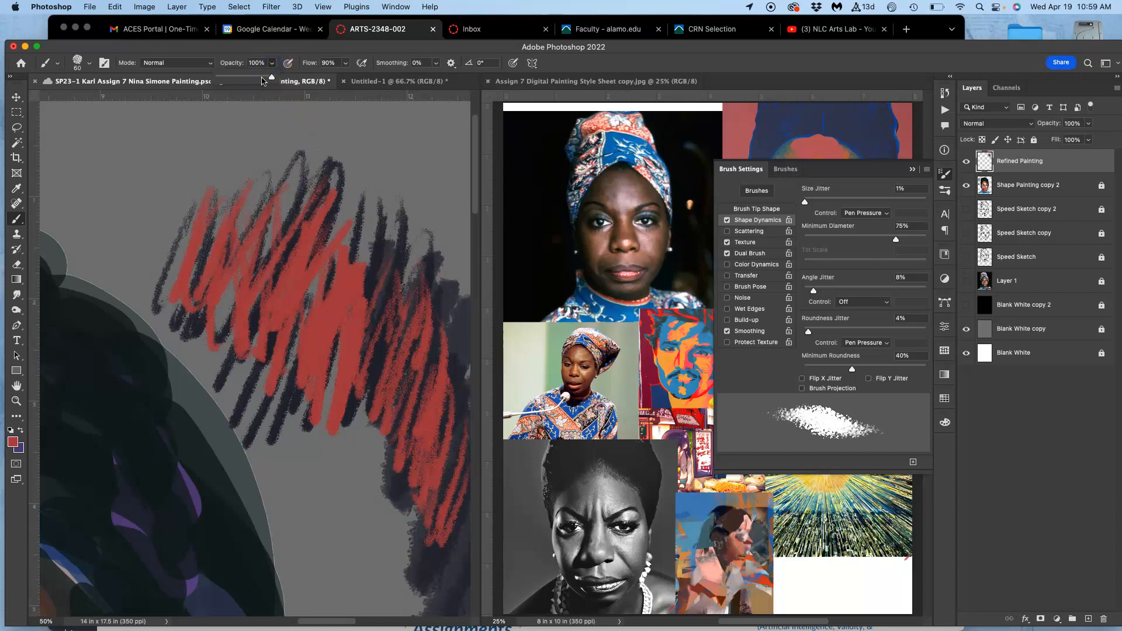
pyautogui.moveTo(384, 257)
pyautogui.mouseDown()
pyautogui.moveTo(375, 217)
pyautogui.moveTo(360, 229)
pyautogui.moveTo(345, 201)
pyautogui.moveTo(301, 293)
pyautogui.moveTo(232, 368)
pyautogui.moveTo(206, 349)
pyautogui.moveTo(202, 222)
pyautogui.moveTo(166, 227)
pyautogui.mouseUp()
pyautogui.moveTo(328, 296)
pyautogui.mouseDown()
pyautogui.moveTo(444, 273)
pyautogui.moveTo(421, 398)
pyautogui.moveTo(470, 352)
pyautogui.moveTo(294, 223)
pyautogui.mouseUp()
pyautogui.moveTo(346, 259)
pyautogui.mouseDown()
pyautogui.moveTo(299, 332)
pyautogui.moveTo(333, 326)
pyautogui.moveTo(296, 416)
pyautogui.moveTo(310, 280)
pyautogui.moveTo(330, 216)
pyautogui.moveTo(318, 376)
pyautogui.moveTo(330, 441)
pyautogui.moveTo(287, 462)
pyautogui.mouseUp()
pyautogui.press('super+minus')
pyautogui.press('super+minus')
pyautogui.press('super+minus')
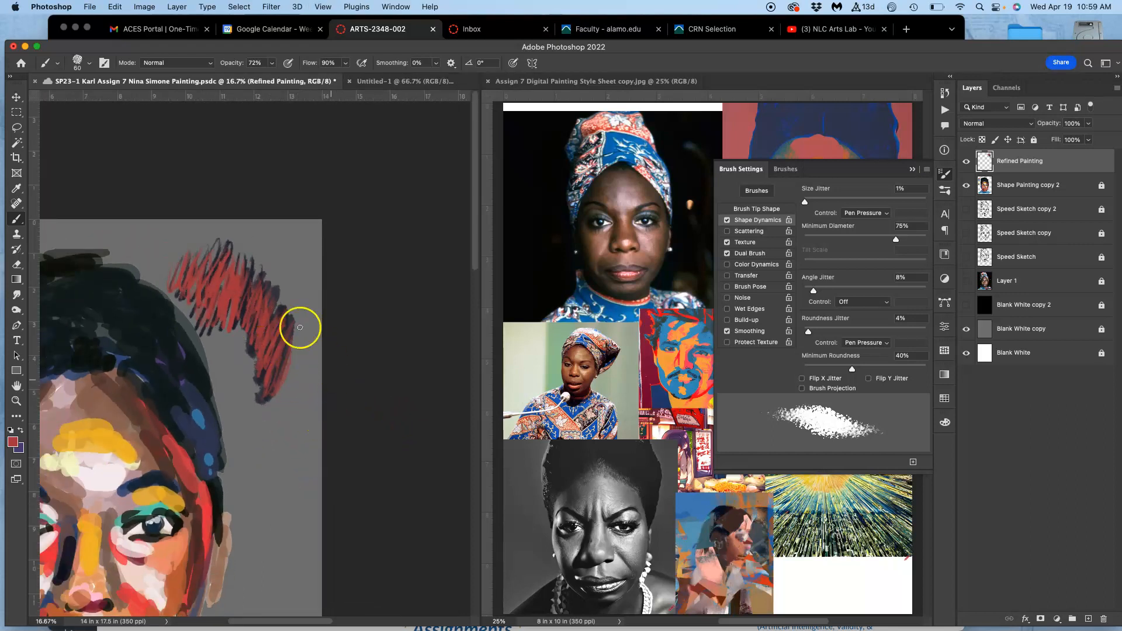
pyautogui.moveTo(292, 365)
pyautogui.mouseDown()
pyautogui.moveTo(293, 330)
pyautogui.moveTo(282, 343)
pyautogui.mouseUp()
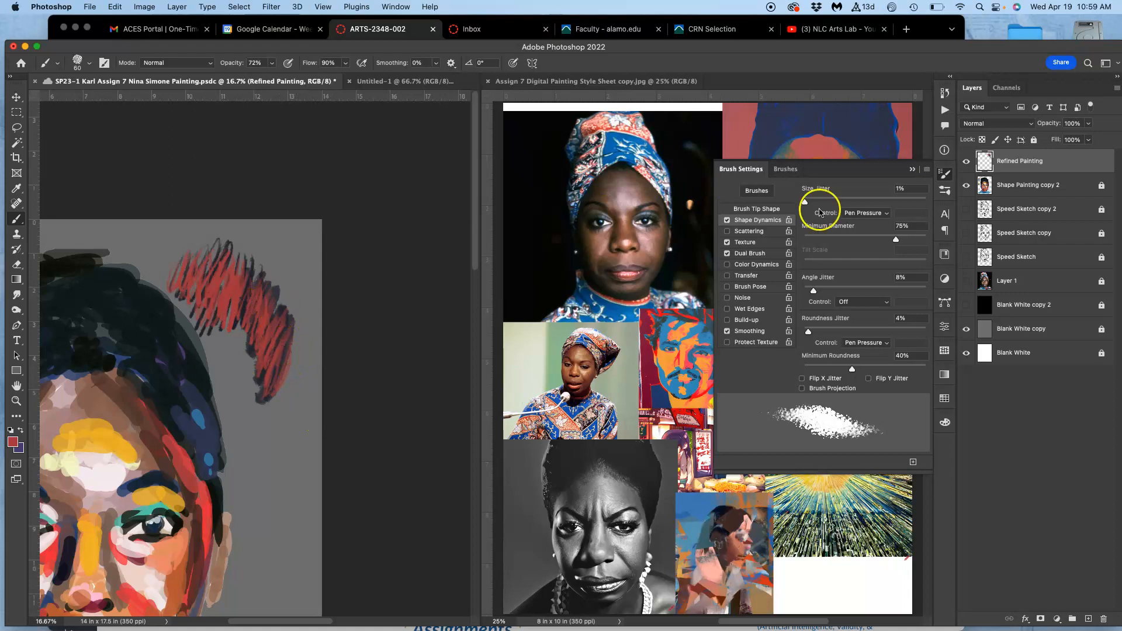
# Collapse the brush settings and delete all test strokes from the Refined Painting layer.
pyautogui.click(914, 169)
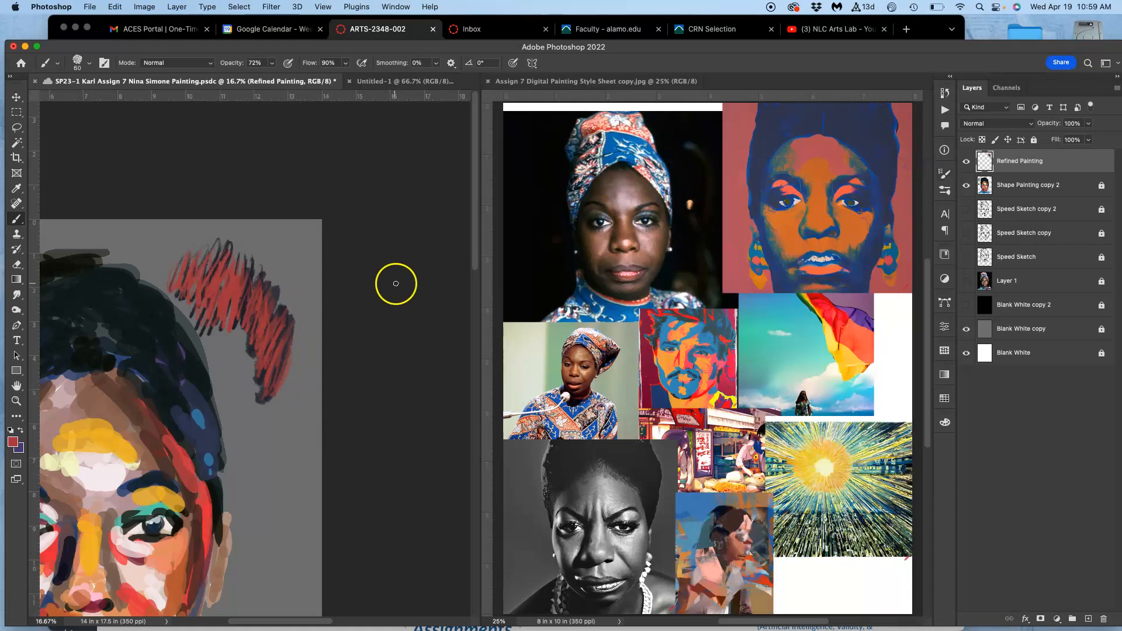
pyautogui.press('super+equal')
pyautogui.press('super+equal')
pyautogui.press('super+equal')
pyautogui.moveTo(333, 306); pyautogui.dragTo(445, 323)
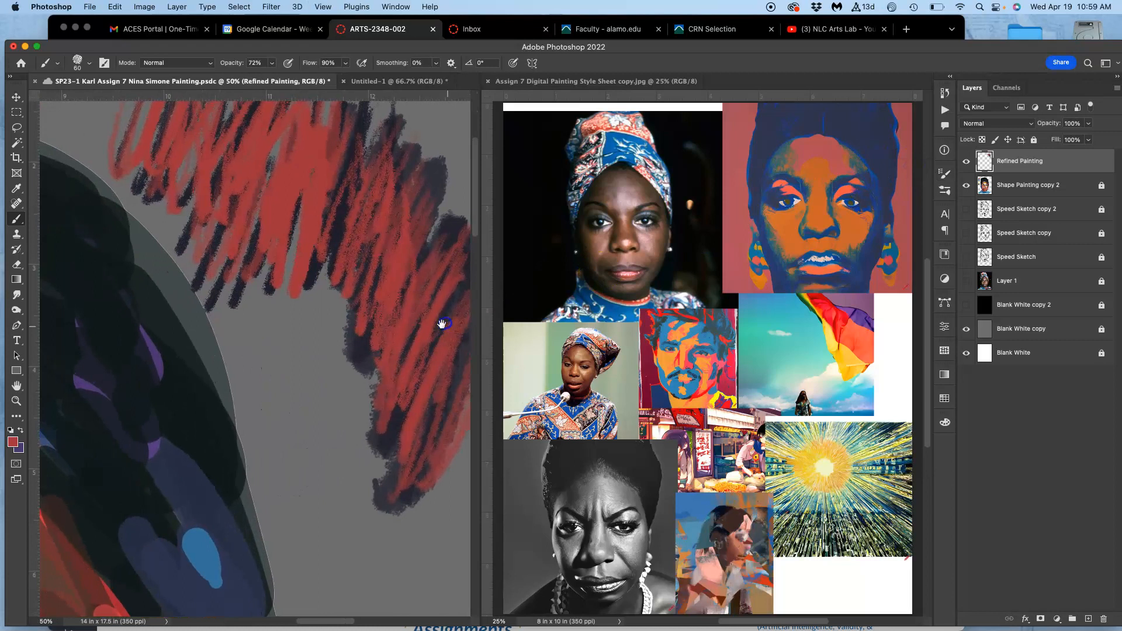
pyautogui.press('super+minus')
pyautogui.press('super+minus')
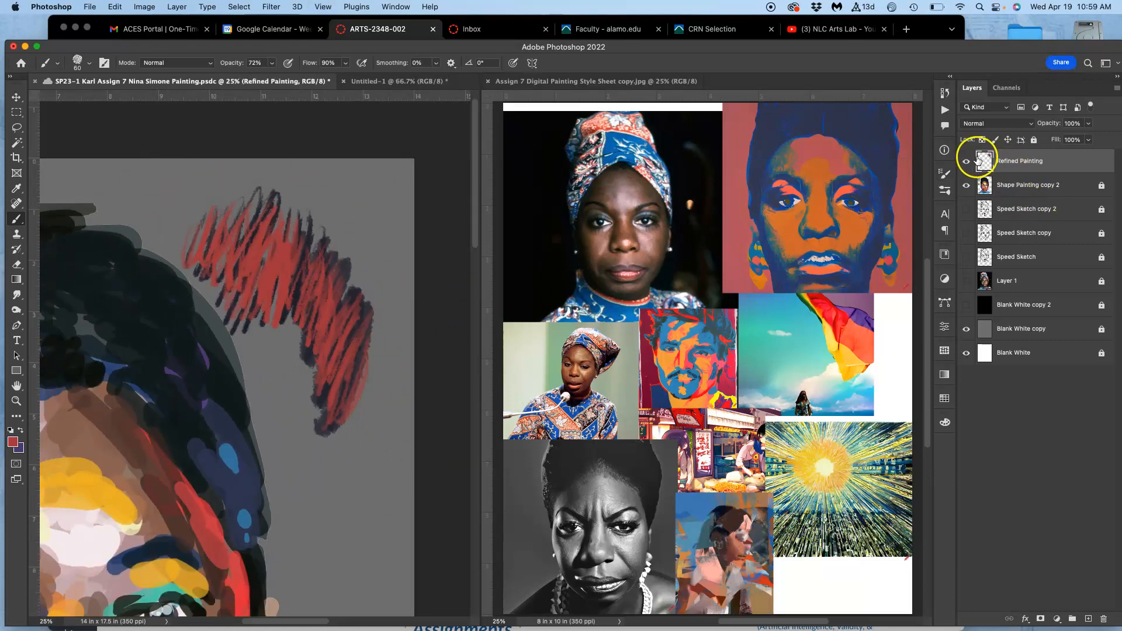
pyautogui.press('super+a')
pyautogui.press('BackSpace')
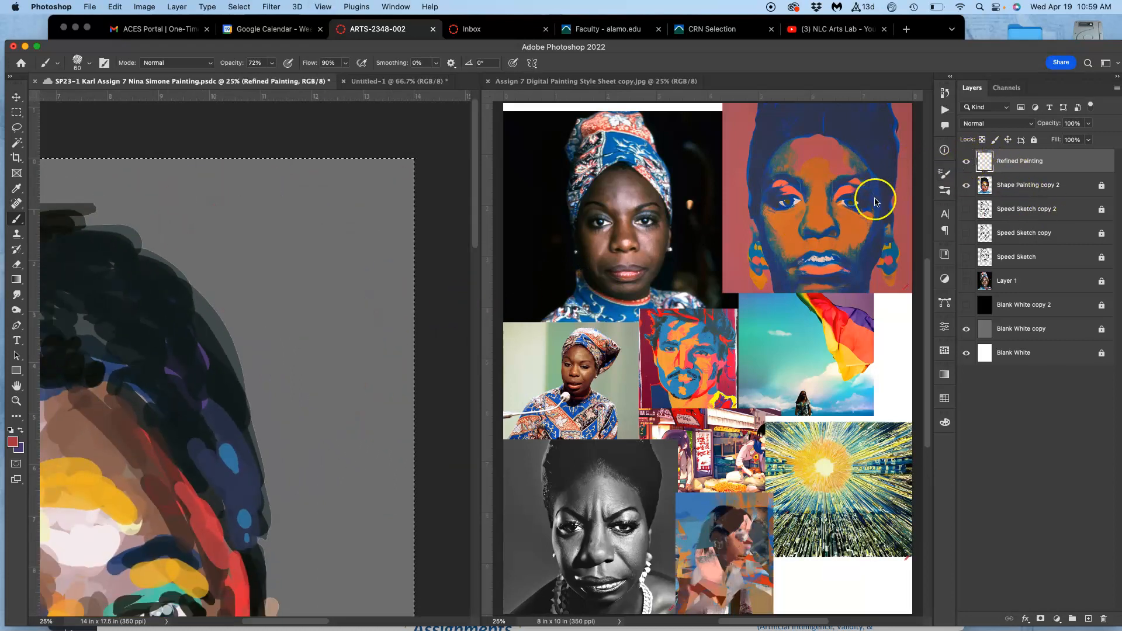
# Open the Navigator and use it to zoom the portrait to 70.47% on the right-hand eye.
pyautogui.moveTo(296, 388)
pyautogui.mouseDown()
pyautogui.moveTo(453, 245)
pyautogui.moveTo(444, 235)
pyautogui.mouseUp()
pyautogui.moveTo(390, 298)
pyautogui.mouseDown()
pyautogui.moveTo(419, 208)
pyautogui.moveTo(394, 229)
pyautogui.mouseUp()
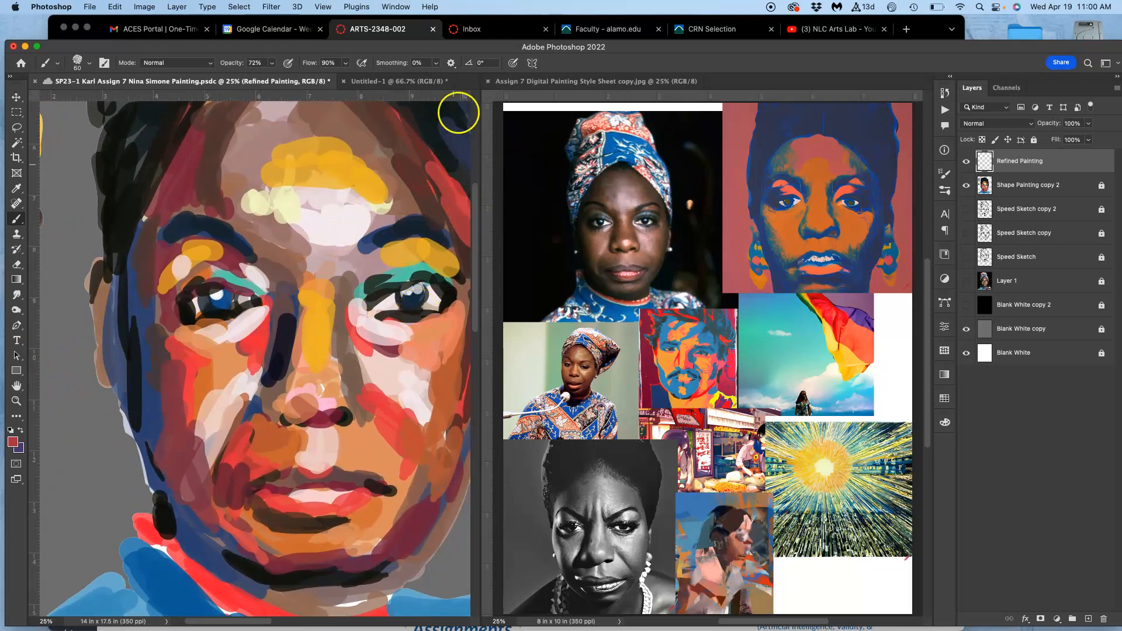
pyautogui.click(396, 7)
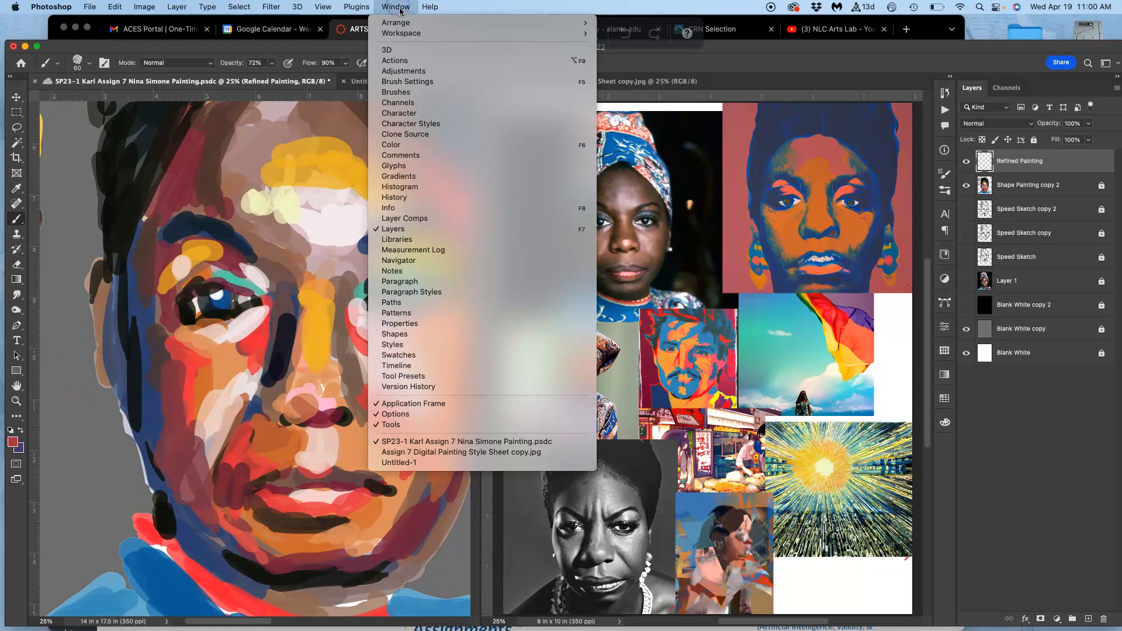
pyautogui.click(434, 266)
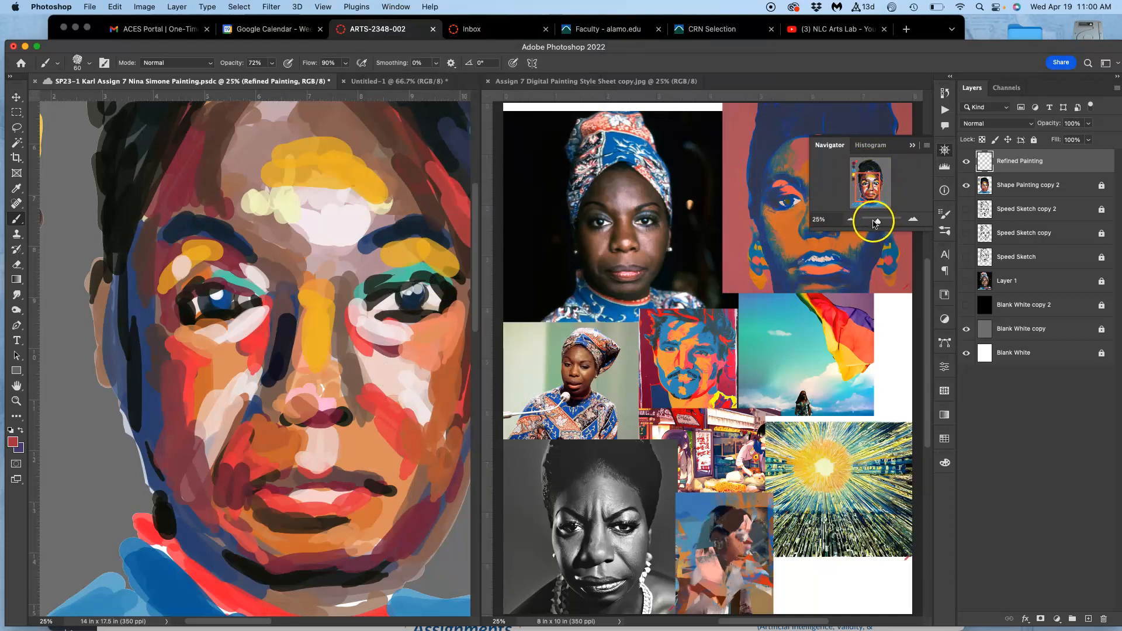
pyautogui.moveTo(883, 218)
pyautogui.mouseDown()
pyautogui.moveTo(867, 191)
pyautogui.moveTo(878, 182)
pyautogui.mouseUp()
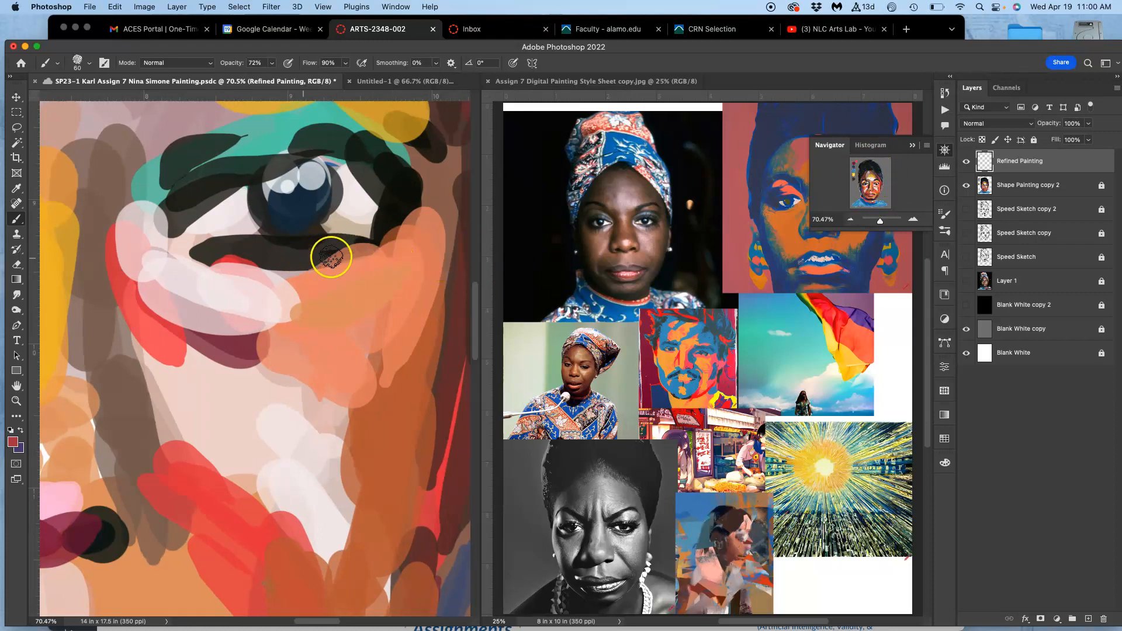
# Paint textured black pastel strokes along the upper eyelid of the right-hand eye on the Refined Painting layer.
pyautogui.moveTo(311, 255); pyautogui.dragTo(288, 331)
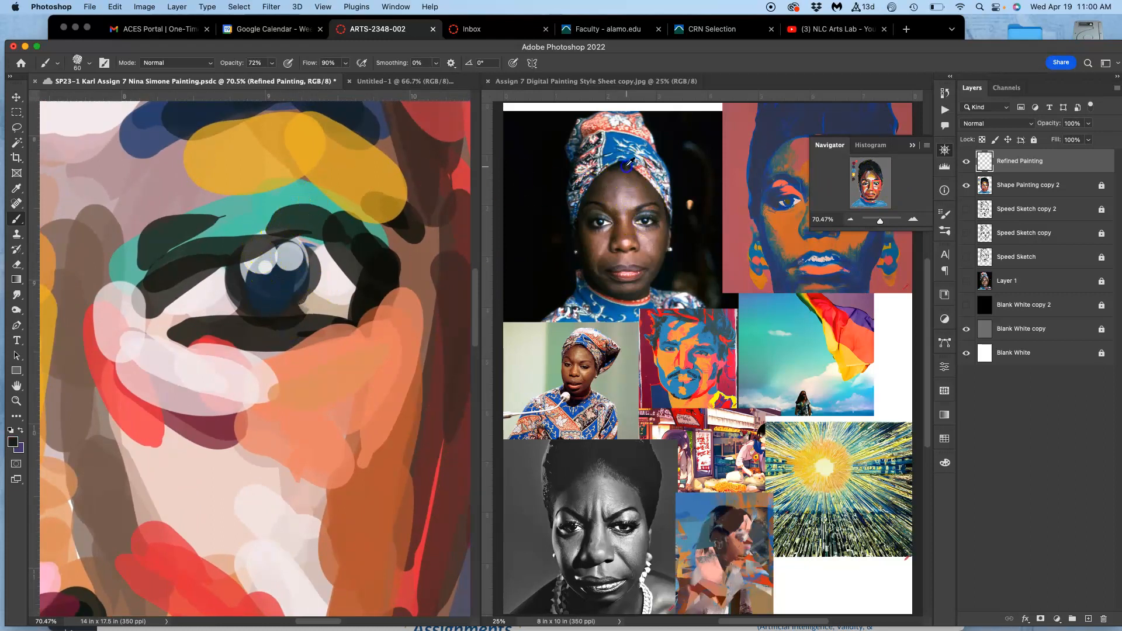
pyautogui.moveTo(281, 224); pyautogui.dragTo(194, 255)
pyautogui.moveTo(281, 221)
pyautogui.mouseDown()
pyautogui.moveTo(173, 263)
pyautogui.moveTo(258, 222)
pyautogui.moveTo(346, 262)
pyautogui.moveTo(314, 231)
pyautogui.mouseUp()
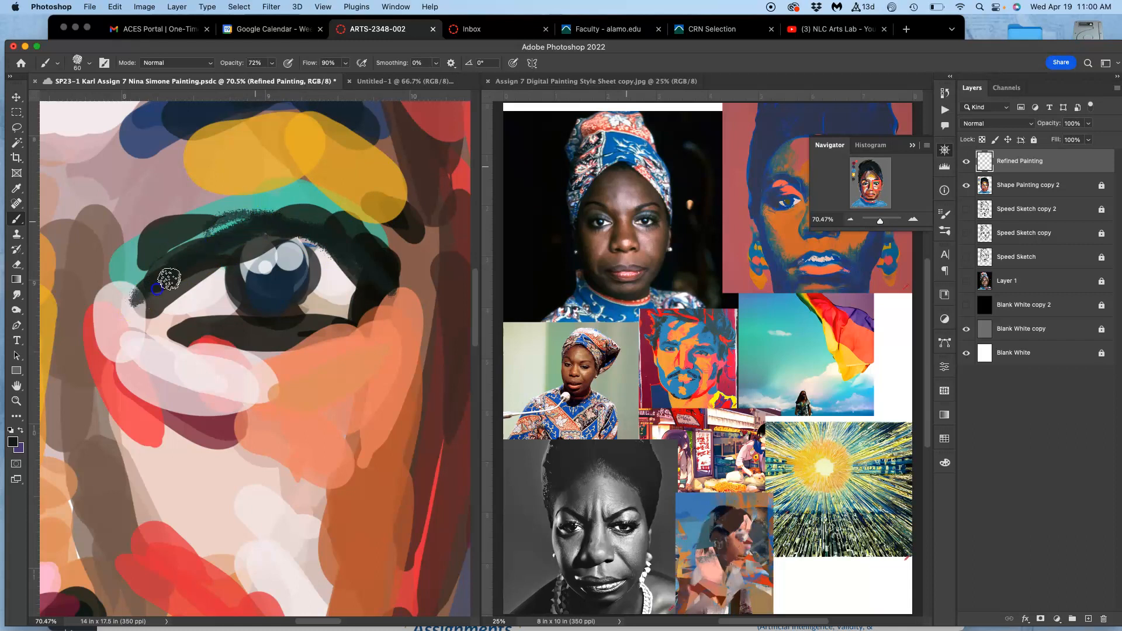
pyautogui.moveTo(134, 290); pyautogui.dragTo(218, 222)
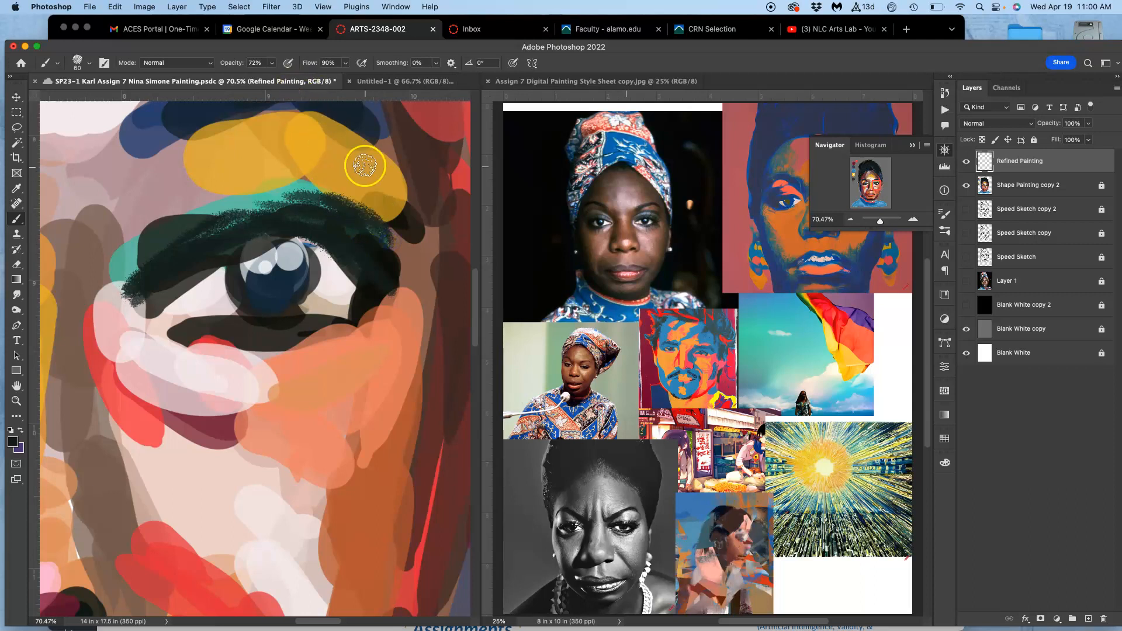
# Choose the Very Wet Brush and enable Shape Dynamics: 15% size jitter with Pen Pressure, 6% minimum diameter, 23% angle jitter, 30% roundness jitter, 25% minimum roundness.
pyautogui.click(89, 64)
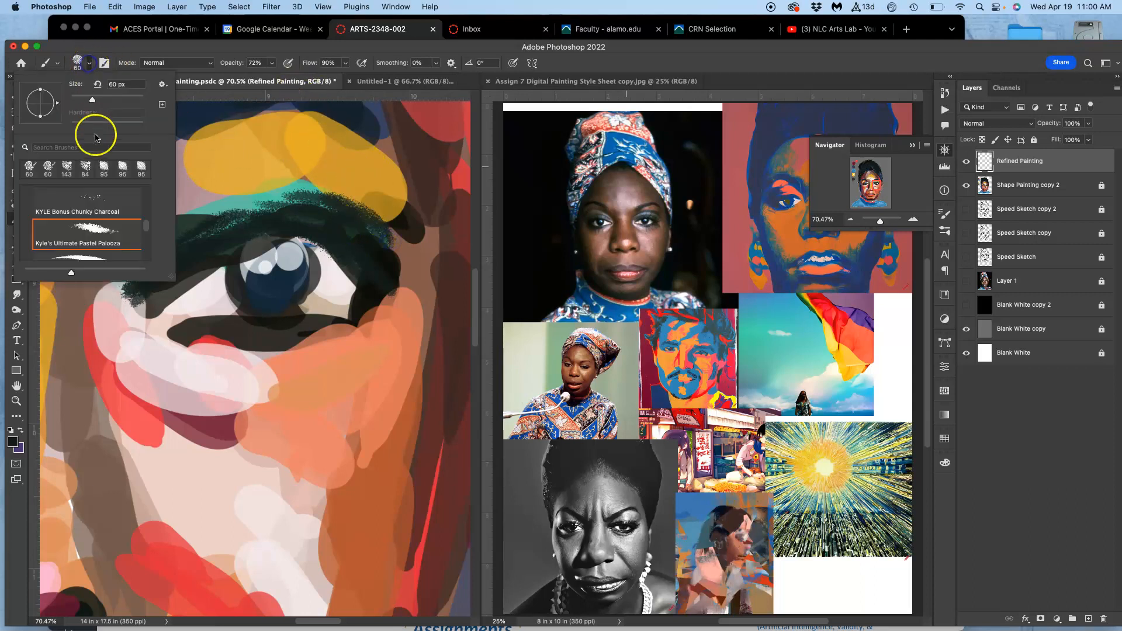
pyautogui.moveTo(146, 227); pyautogui.dragTo(142, 266)
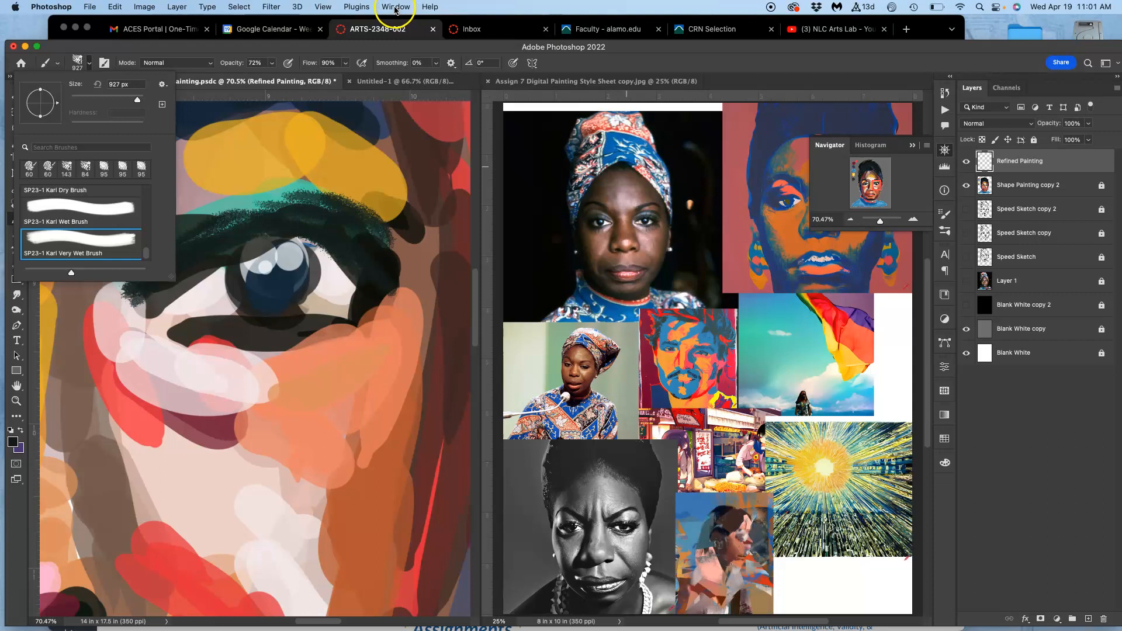
pyautogui.click(945, 213)
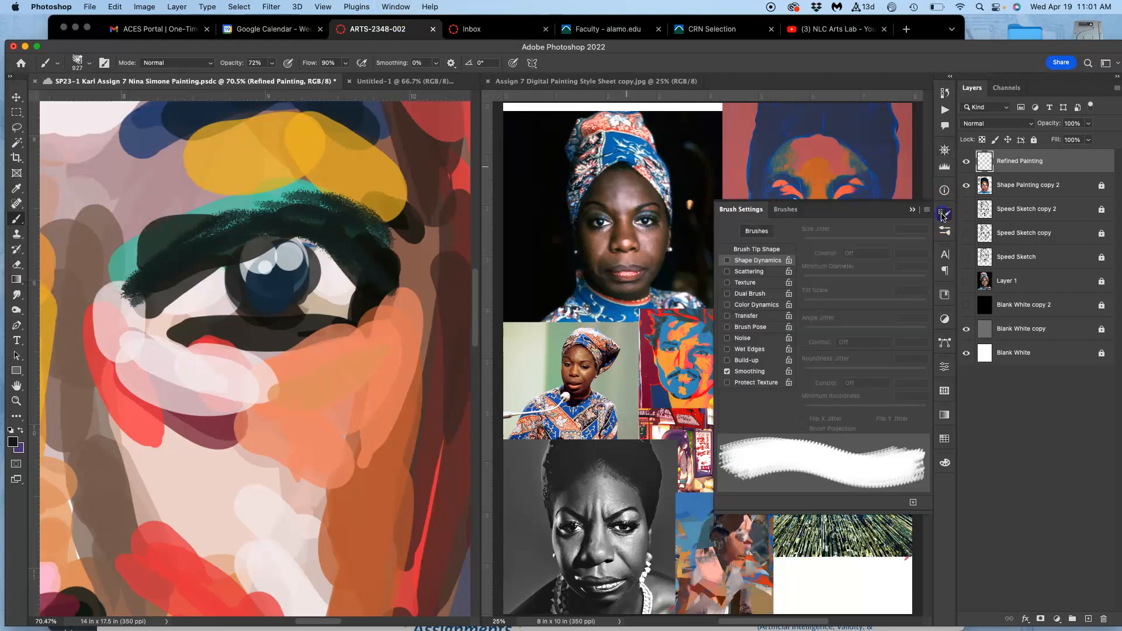
pyautogui.click(728, 261)
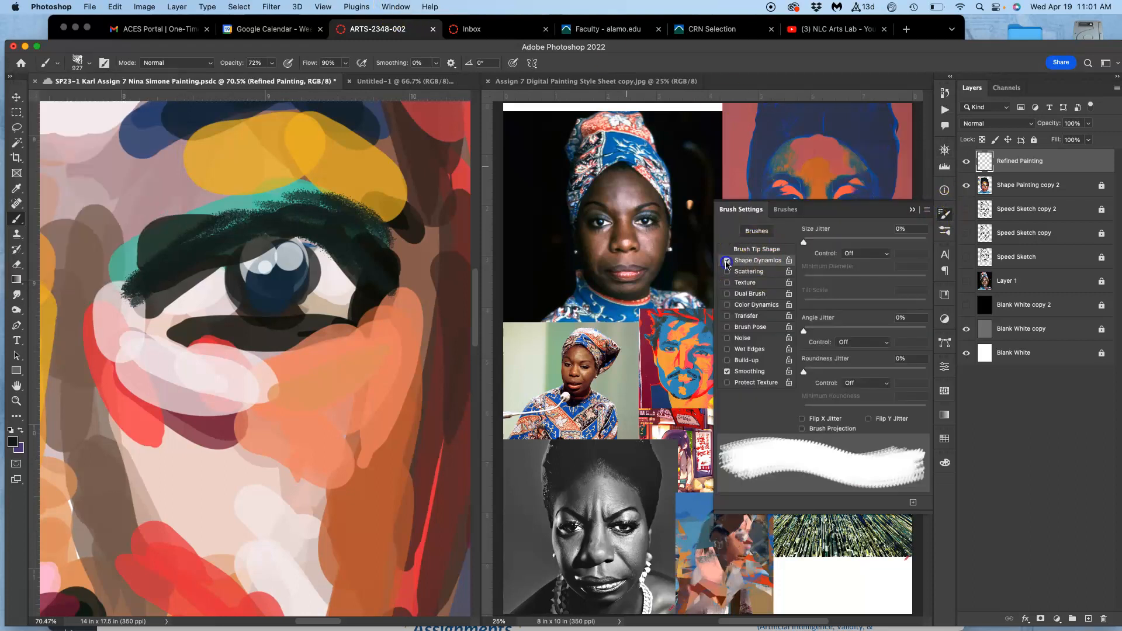
pyautogui.moveTo(809, 247); pyautogui.dragTo(822, 243)
pyautogui.click(857, 255)
pyautogui.click(855, 276)
pyautogui.moveTo(804, 280)
pyautogui.mouseDown()
pyautogui.moveTo(830, 277)
pyautogui.moveTo(818, 281)
pyautogui.mouseUp()
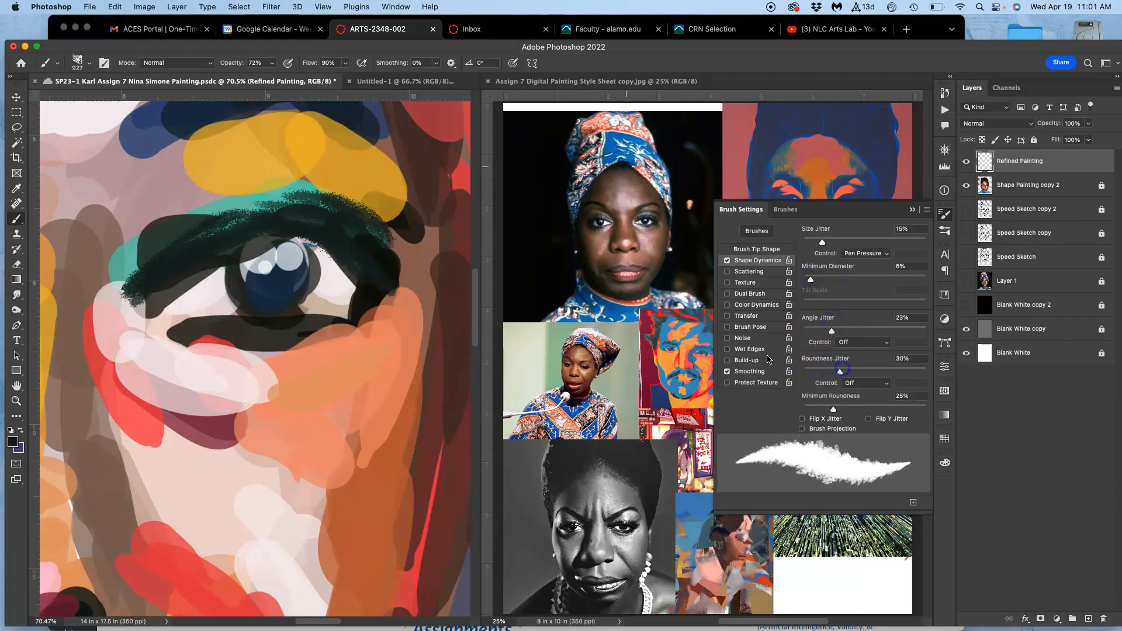
# Set the brush size to 166 px and paint black over the upper lid, outer corner and lower lash line of the right-hand eye.
pyautogui.click(91, 63)
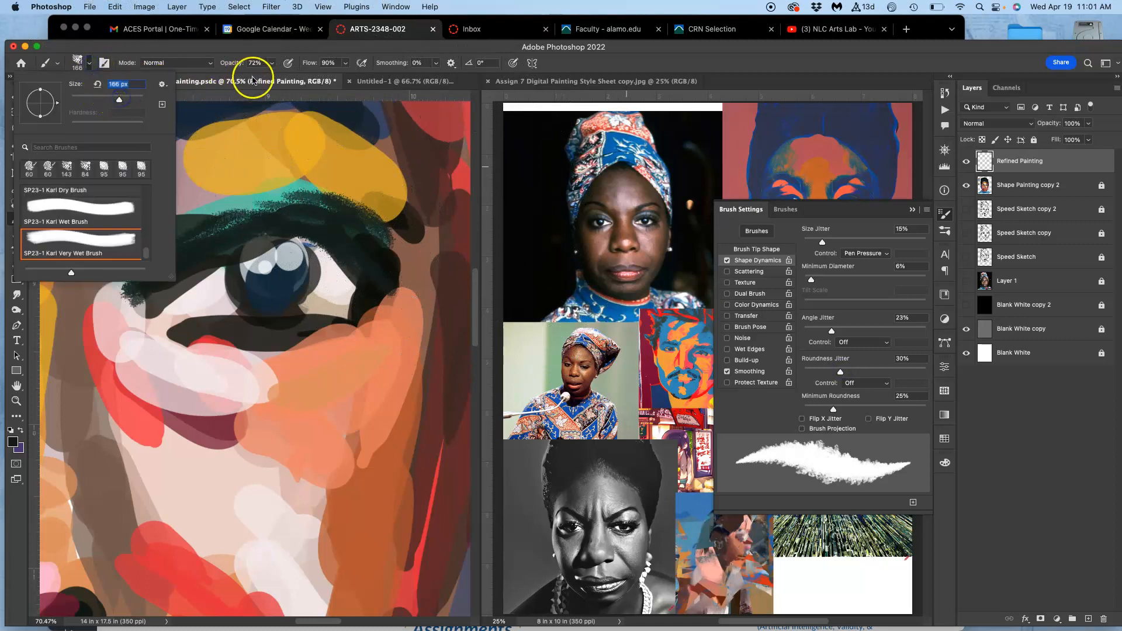
pyautogui.moveTo(384, 247)
pyautogui.mouseDown()
pyautogui.moveTo(314, 214)
pyautogui.moveTo(339, 219)
pyautogui.moveTo(218, 228)
pyautogui.mouseUp()
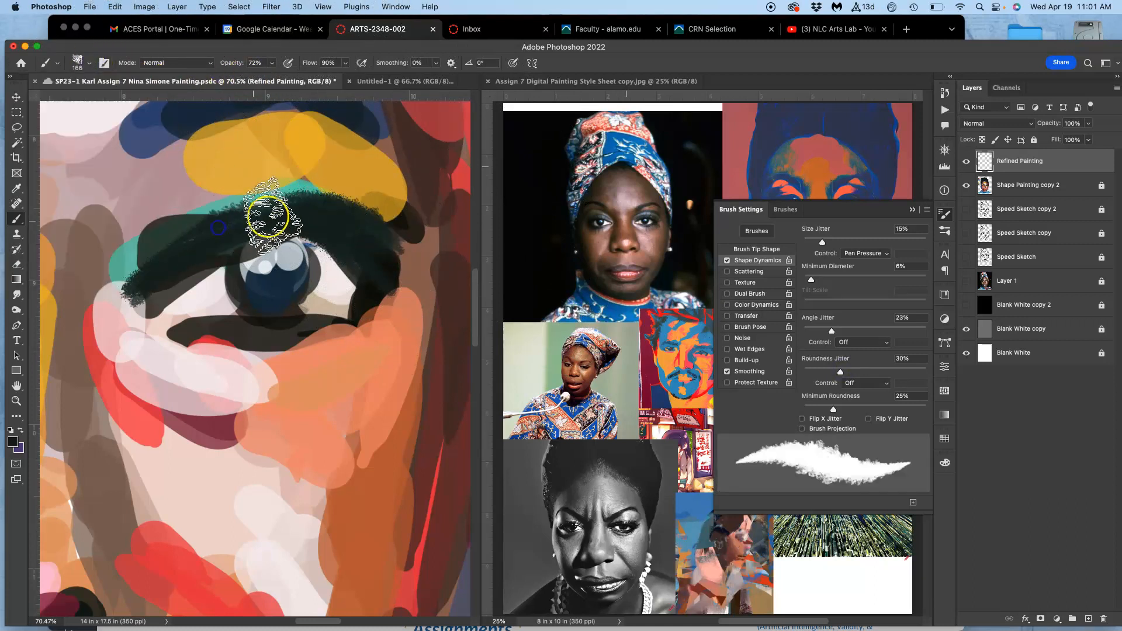
pyautogui.moveTo(353, 283); pyautogui.dragTo(363, 297)
pyautogui.moveTo(384, 246)
pyautogui.mouseDown()
pyautogui.moveTo(212, 233)
pyautogui.moveTo(172, 269)
pyautogui.moveTo(262, 233)
pyautogui.moveTo(236, 236)
pyautogui.moveTo(339, 247)
pyautogui.moveTo(295, 242)
pyautogui.moveTo(368, 291)
pyautogui.mouseUp()
pyautogui.moveTo(286, 240)
pyautogui.mouseDown()
pyautogui.moveTo(328, 257)
pyautogui.moveTo(349, 296)
pyautogui.mouseUp()
pyautogui.moveTo(345, 244)
pyautogui.mouseDown()
pyautogui.moveTo(361, 308)
pyautogui.moveTo(377, 293)
pyautogui.mouseUp()
pyautogui.moveTo(195, 338)
pyautogui.mouseDown()
pyautogui.moveTo(140, 319)
pyautogui.moveTo(222, 333)
pyautogui.moveTo(345, 322)
pyautogui.mouseUp()
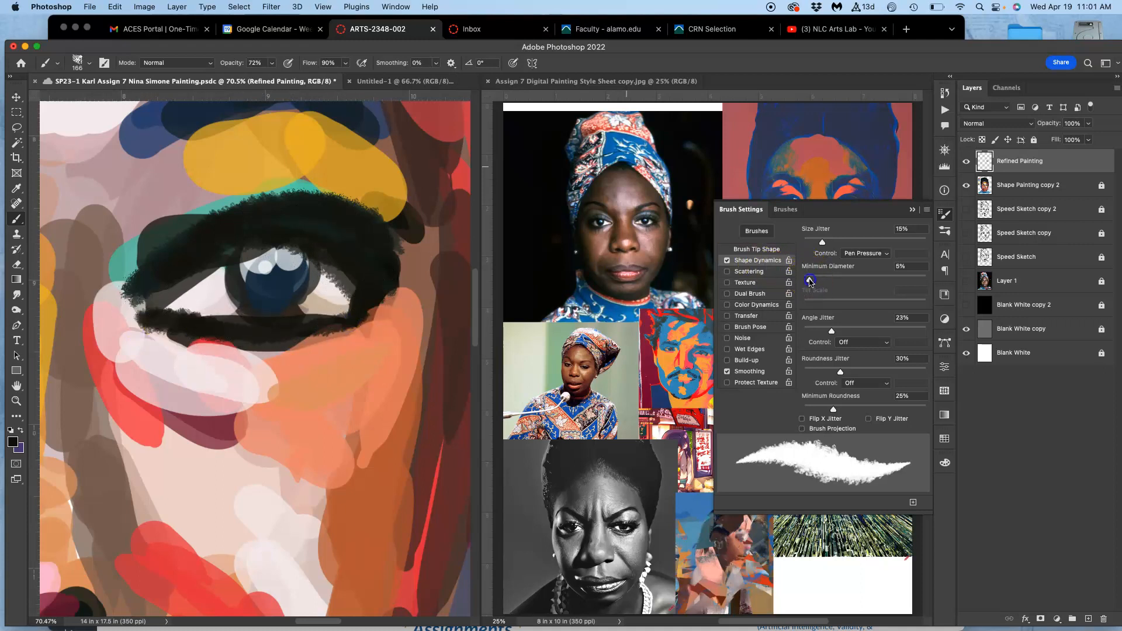
pyautogui.moveTo(318, 333)
pyautogui.mouseDown()
pyautogui.moveTo(158, 307)
pyautogui.moveTo(313, 335)
pyautogui.moveTo(377, 310)
pyautogui.mouseUp()
# Repaint the white of the right-hand eye with sampled off-white and darken the rim of the iris with sampled black.
pyautogui.keyDown('alt'); pyautogui.click(218, 292); pyautogui.keyUp('alt')
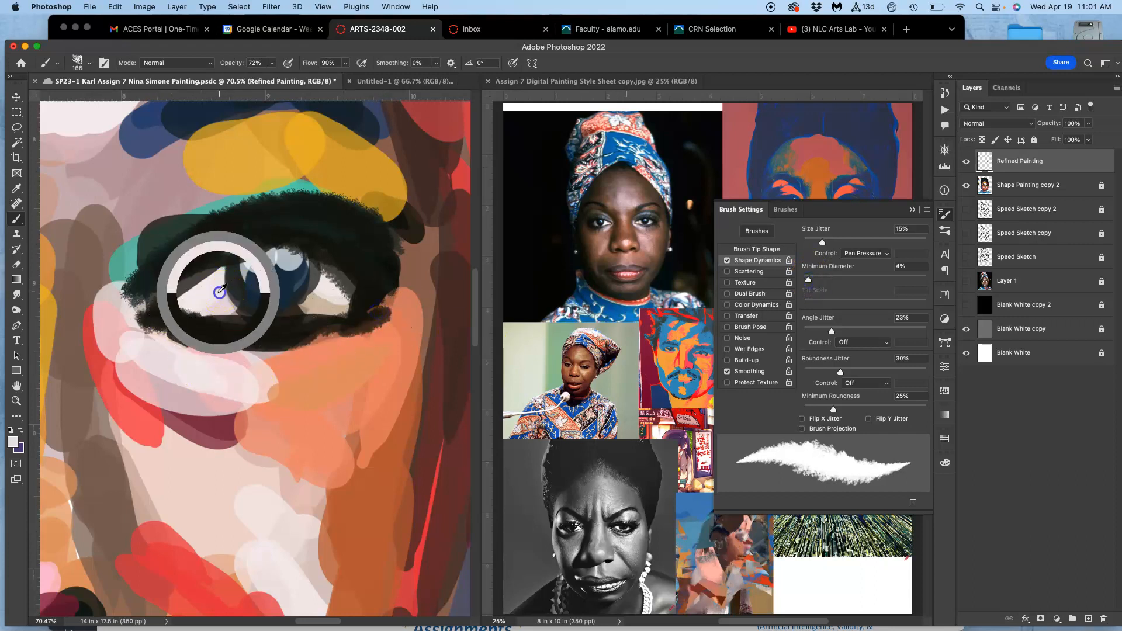
pyautogui.moveTo(194, 288); pyautogui.dragTo(182, 296)
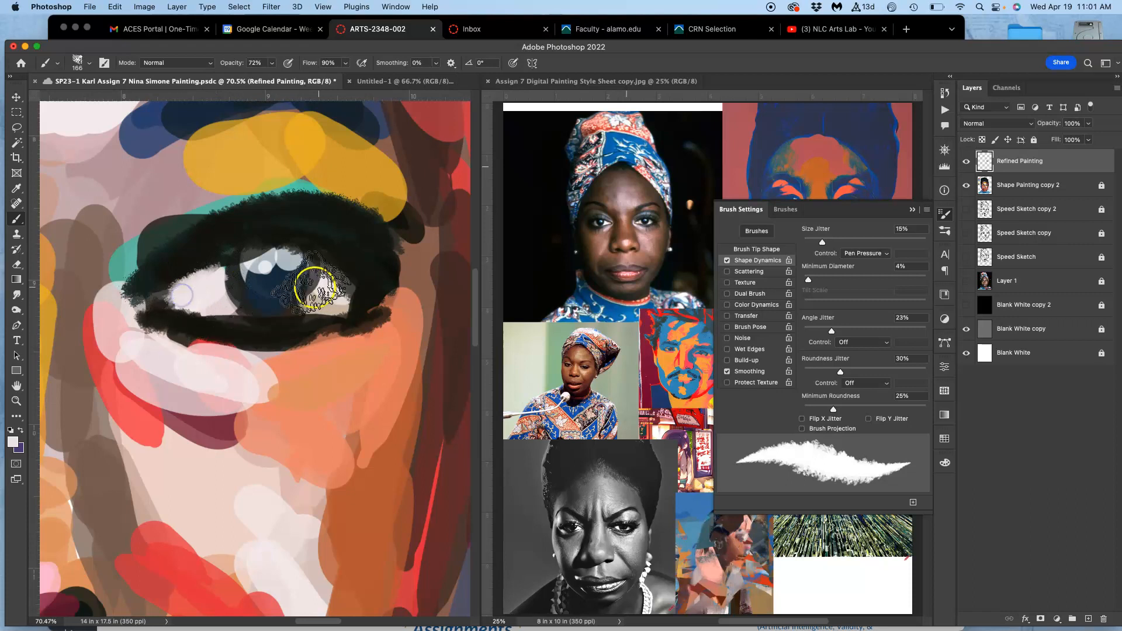
pyautogui.keyDown('alt'); pyautogui.click(272, 226); pyautogui.keyUp('alt')
pyautogui.moveTo(246, 265)
pyautogui.mouseDown()
pyautogui.moveTo(240, 290)
pyautogui.moveTo(234, 272)
pyautogui.moveTo(250, 303)
pyautogui.moveTo(238, 272)
pyautogui.moveTo(233, 281)
pyautogui.moveTo(282, 299)
pyautogui.moveTo(300, 254)
pyautogui.moveTo(279, 306)
pyautogui.mouseUp()
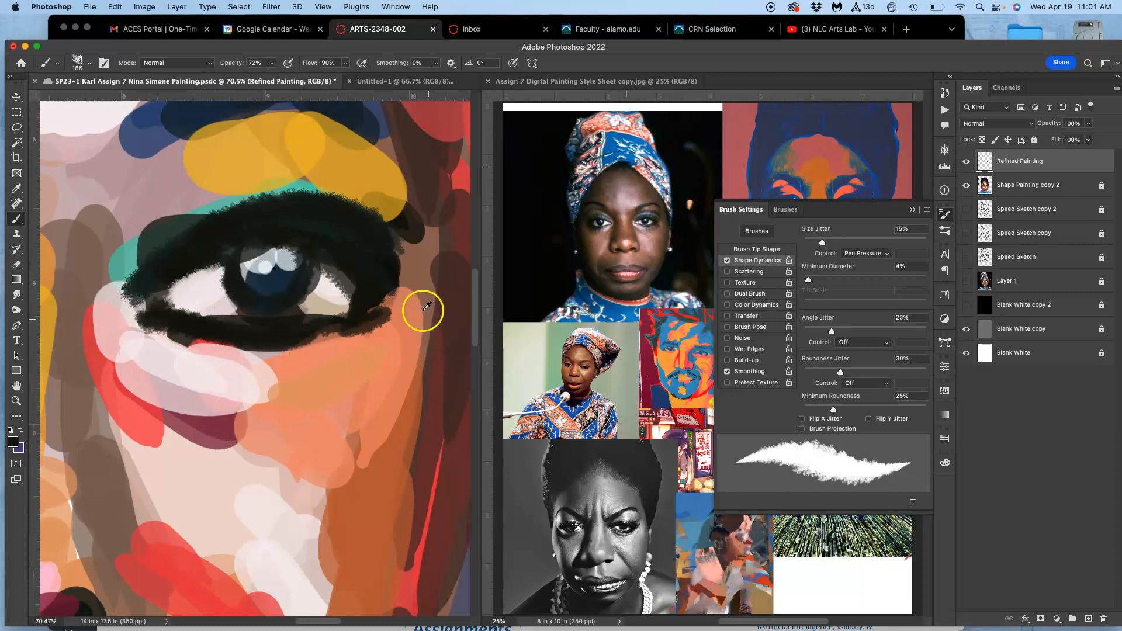
# Paint brown shadows at the outer corner and, at 53% brush opacity, beneath the right-hand eye, adding sampled coral strokes along the eye bag.
pyautogui.moveTo(398, 318)
pyautogui.mouseDown()
pyautogui.moveTo(351, 352)
pyautogui.moveTo(310, 356)
pyautogui.moveTo(395, 304)
pyautogui.moveTo(334, 351)
pyautogui.moveTo(289, 358)
pyautogui.moveTo(378, 295)
pyautogui.moveTo(435, 211)
pyautogui.moveTo(384, 324)
pyautogui.moveTo(380, 307)
pyautogui.moveTo(305, 365)
pyautogui.mouseUp()
pyautogui.keyDown('alt'); pyautogui.click(438, 211); pyautogui.keyUp('alt')
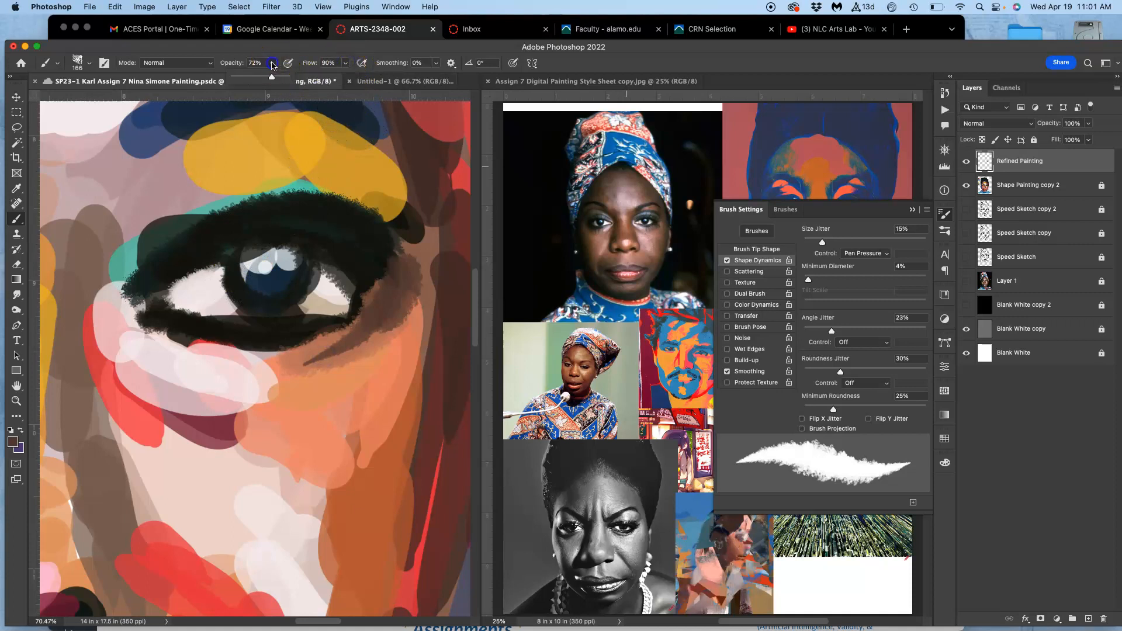
pyautogui.moveTo(262, 80); pyautogui.dragTo(263, 80)
pyautogui.moveTo(188, 353)
pyautogui.mouseDown()
pyautogui.moveTo(224, 344)
pyautogui.moveTo(258, 355)
pyautogui.moveTo(228, 374)
pyautogui.moveTo(313, 383)
pyautogui.moveTo(230, 372)
pyautogui.mouseUp()
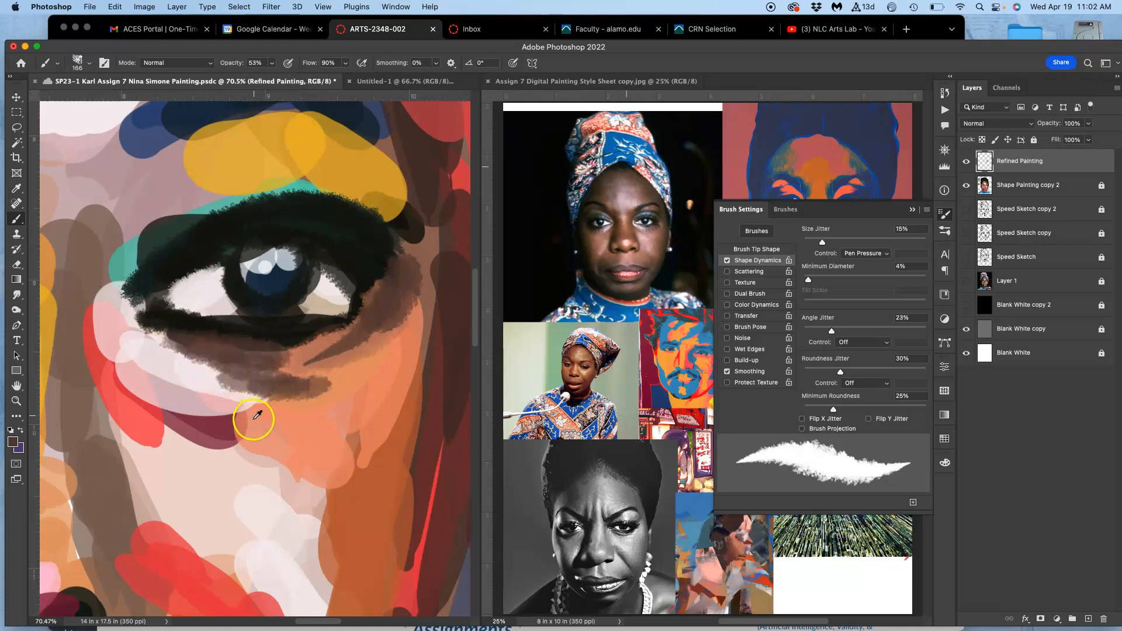
pyautogui.keyDown('alt'); pyautogui.click(235, 425); pyautogui.keyUp('alt')
pyautogui.moveTo(157, 398)
pyautogui.mouseDown()
pyautogui.moveTo(203, 428)
pyautogui.moveTo(123, 369)
pyautogui.moveTo(132, 406)
pyautogui.moveTo(136, 379)
pyautogui.moveTo(155, 400)
pyautogui.moveTo(229, 432)
pyautogui.moveTo(256, 436)
pyautogui.moveTo(323, 403)
pyautogui.moveTo(323, 416)
pyautogui.moveTo(344, 416)
pyautogui.moveTo(350, 381)
pyautogui.moveTo(314, 382)
pyautogui.moveTo(337, 358)
pyautogui.moveTo(252, 361)
pyautogui.moveTo(310, 362)
pyautogui.moveTo(376, 303)
pyautogui.moveTo(305, 331)
pyautogui.moveTo(358, 313)
pyautogui.moveTo(330, 289)
pyautogui.moveTo(346, 275)
pyautogui.moveTo(367, 297)
pyautogui.moveTo(303, 331)
pyautogui.moveTo(369, 304)
pyautogui.moveTo(294, 354)
pyautogui.mouseUp()
# Sample the teal above the right-hand eye and paint it across the whole upper eyelid.
pyautogui.keyDown('alt'); pyautogui.click(345, 273); pyautogui.keyUp('alt')
pyautogui.keyDown('alt'); pyautogui.click(297, 188); pyautogui.keyUp('alt')
pyautogui.moveTo(348, 228)
pyautogui.mouseDown()
pyautogui.moveTo(321, 225)
pyautogui.moveTo(319, 213)
pyautogui.mouseUp()
pyautogui.moveTo(196, 249)
pyautogui.mouseDown()
pyautogui.moveTo(285, 212)
pyautogui.moveTo(156, 252)
pyautogui.mouseUp()
pyautogui.moveTo(156, 252)
pyautogui.mouseDown()
pyautogui.moveTo(221, 213)
pyautogui.moveTo(136, 262)
pyautogui.moveTo(328, 220)
pyautogui.moveTo(401, 269)
pyautogui.mouseUp()
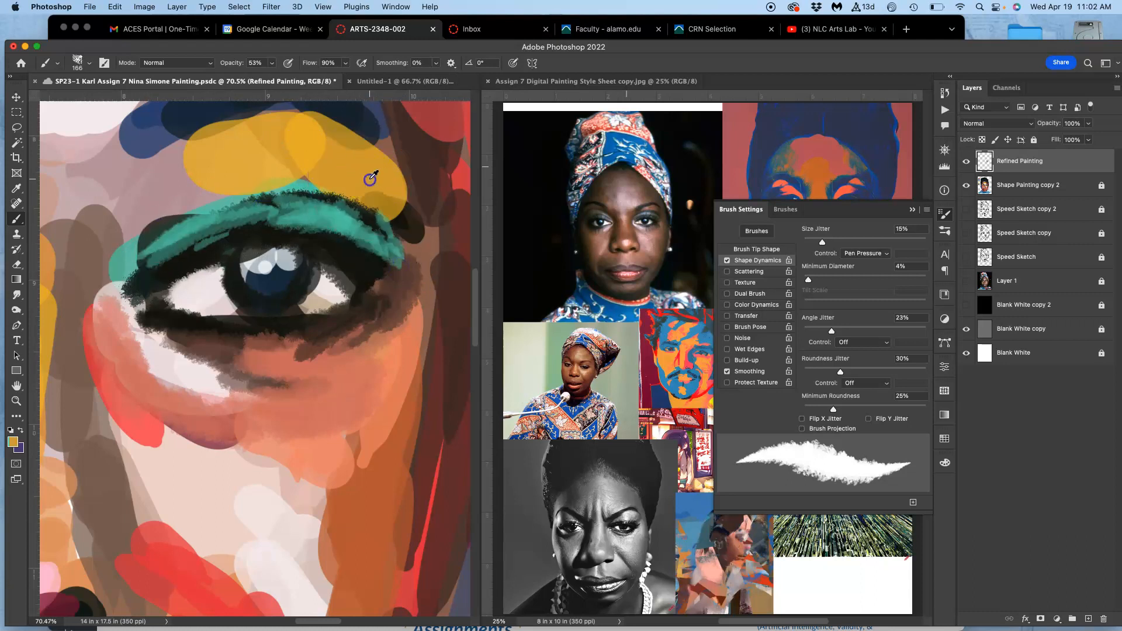
# Paint a sampled red arc above the teal eyelid and layer teal eyeshadow strokes over it.
pyautogui.keyDown('alt'); pyautogui.click(440, 122); pyautogui.keyUp('alt')
pyautogui.moveTo(368, 202)
pyautogui.mouseDown()
pyautogui.moveTo(403, 229)
pyautogui.moveTo(276, 171)
pyautogui.moveTo(125, 225)
pyautogui.moveTo(274, 175)
pyautogui.mouseUp()
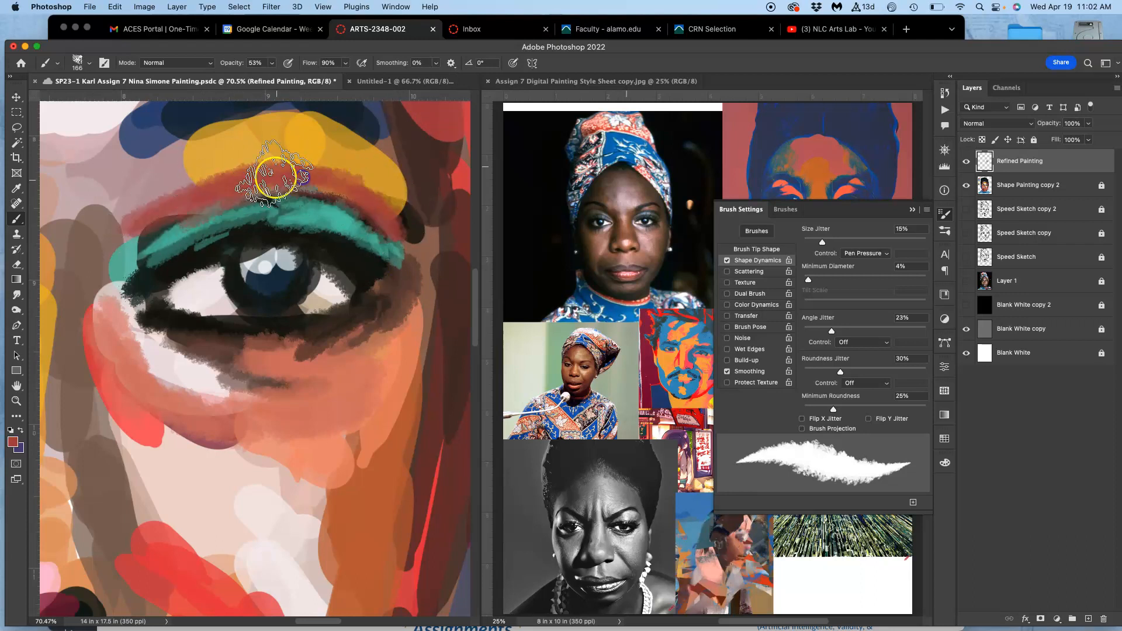
pyautogui.keyDown('alt'); pyautogui.click(288, 212); pyautogui.keyUp('alt')
pyautogui.moveTo(345, 193)
pyautogui.mouseDown()
pyautogui.moveTo(390, 190)
pyautogui.moveTo(412, 238)
pyautogui.mouseUp()
pyautogui.moveTo(244, 184)
pyautogui.mouseDown()
pyautogui.moveTo(196, 200)
pyautogui.moveTo(201, 183)
pyautogui.moveTo(269, 177)
pyautogui.moveTo(151, 240)
pyautogui.mouseUp()
# Sample black and paint textured strokes along the eyebrow above the right-hand eye.
pyautogui.keyDown('alt'); pyautogui.click(325, 255); pyautogui.keyUp('alt')
pyautogui.moveTo(245, 121)
pyautogui.mouseDown()
pyautogui.moveTo(134, 169)
pyautogui.moveTo(298, 117)
pyautogui.moveTo(354, 143)
pyautogui.moveTo(310, 122)
pyautogui.moveTo(333, 120)
pyautogui.moveTo(403, 158)
pyautogui.mouseUp()
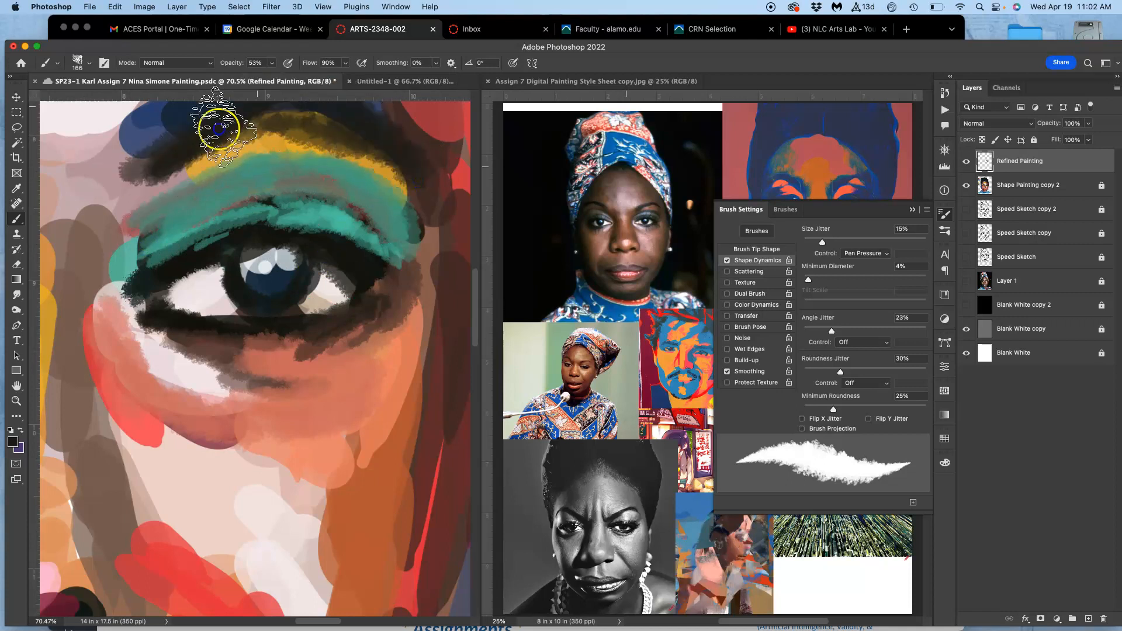
pyautogui.moveTo(374, 230); pyautogui.dragTo(333, 312)
pyautogui.moveTo(106, 264)
pyautogui.mouseDown()
pyautogui.moveTo(97, 292)
pyautogui.moveTo(111, 275)
pyautogui.mouseUp()
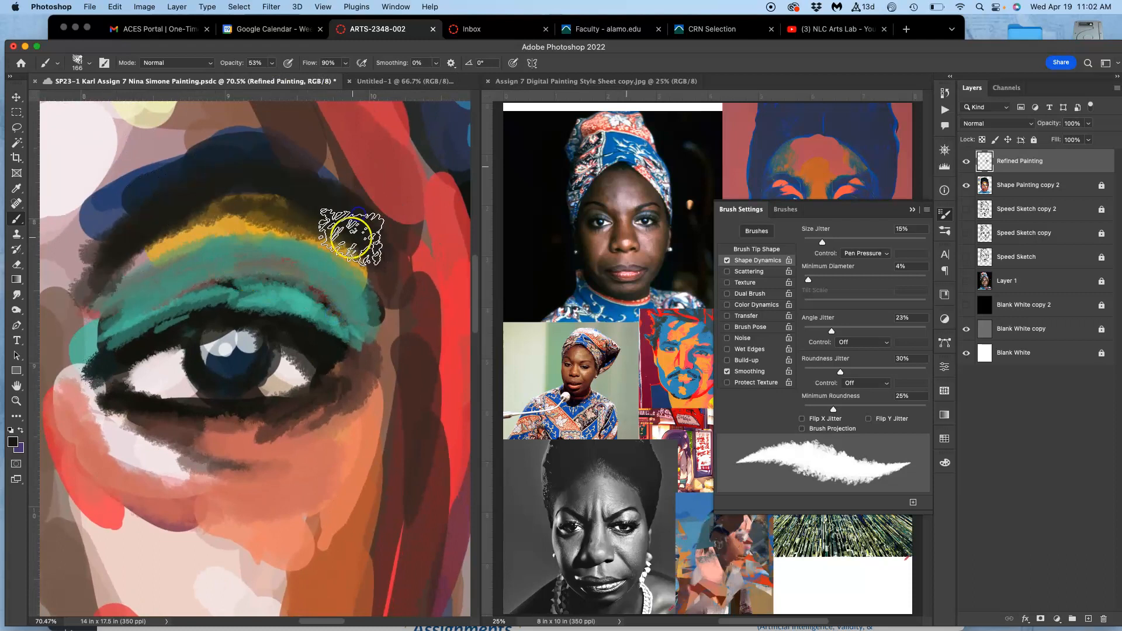
# Paint an orange band under the eyebrow and darker strokes along the crease above the teal eyelid.
pyautogui.moveTo(377, 295)
pyautogui.mouseDown()
pyautogui.moveTo(325, 212)
pyautogui.moveTo(313, 230)
pyautogui.moveTo(205, 237)
pyautogui.moveTo(205, 225)
pyautogui.moveTo(149, 252)
pyautogui.moveTo(111, 294)
pyautogui.mouseUp()
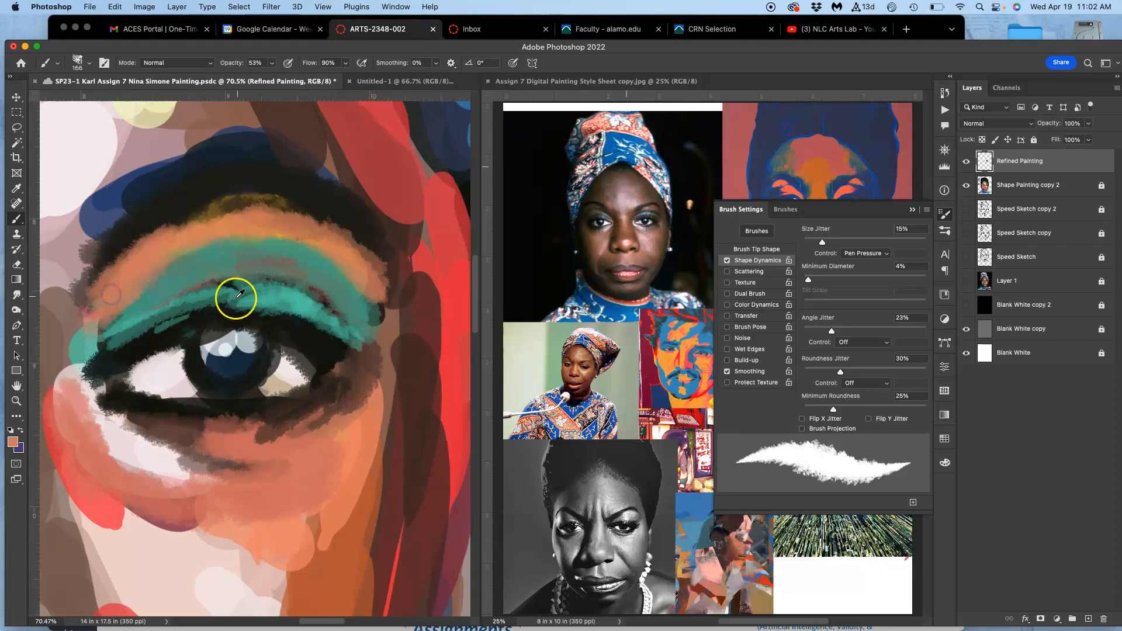
pyautogui.moveTo(291, 264)
pyautogui.mouseDown()
pyautogui.moveTo(164, 274)
pyautogui.moveTo(186, 262)
pyautogui.moveTo(111, 319)
pyautogui.moveTo(207, 263)
pyautogui.moveTo(292, 251)
pyautogui.moveTo(374, 301)
pyautogui.moveTo(293, 247)
pyautogui.moveTo(369, 319)
pyautogui.mouseUp()
pyautogui.keyDown('alt'); pyautogui.click(323, 151); pyautogui.keyUp('alt')
pyautogui.moveTo(266, 242); pyautogui.dragTo(216, 252)
# Hide the Shape Painting copy 2 layer to view the Refined Painting strokes alone at 25% zoom, and show it again.
pyautogui.press('super+minus')
pyautogui.press('super+minus')
pyautogui.press('super+minus')
pyautogui.press('super+minus')
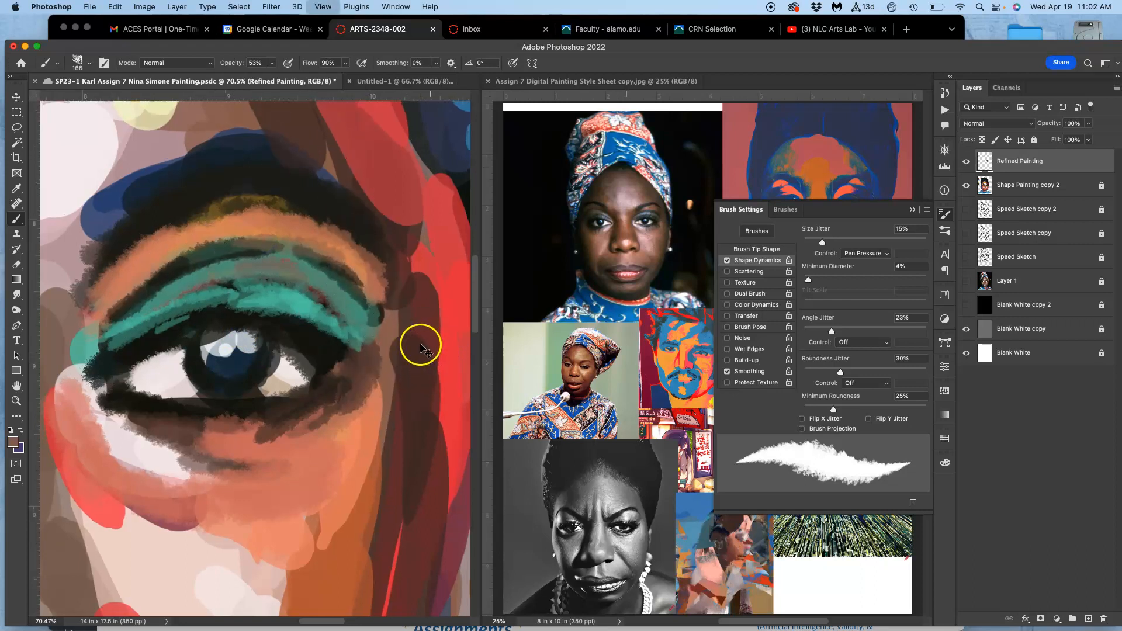
pyautogui.moveTo(306, 368); pyautogui.dragTo(425, 310)
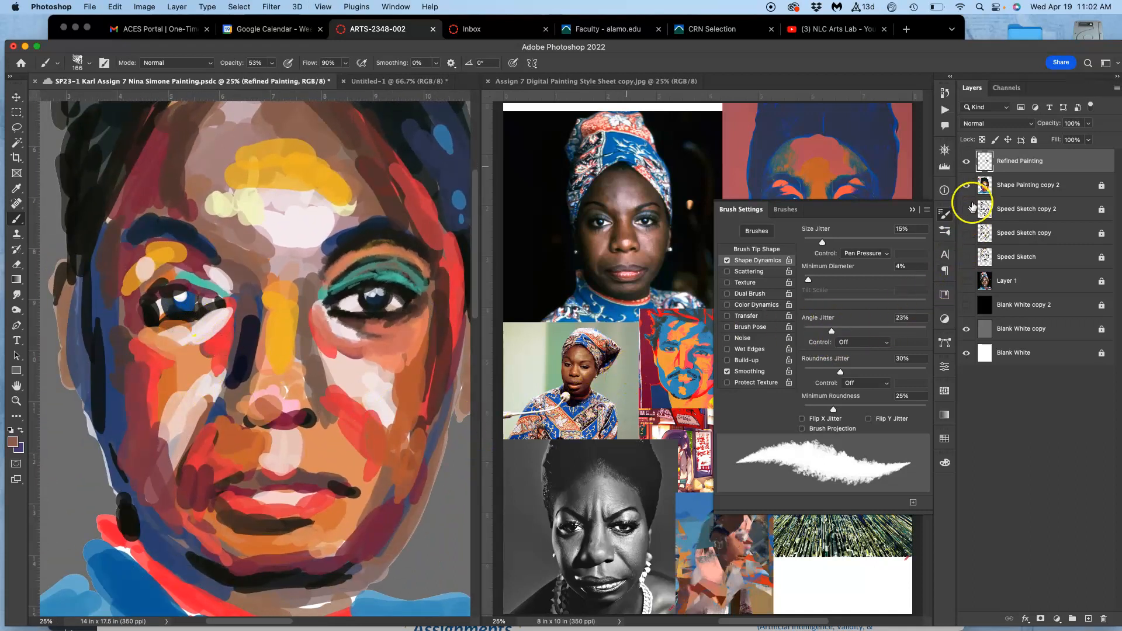
pyautogui.click(967, 185)
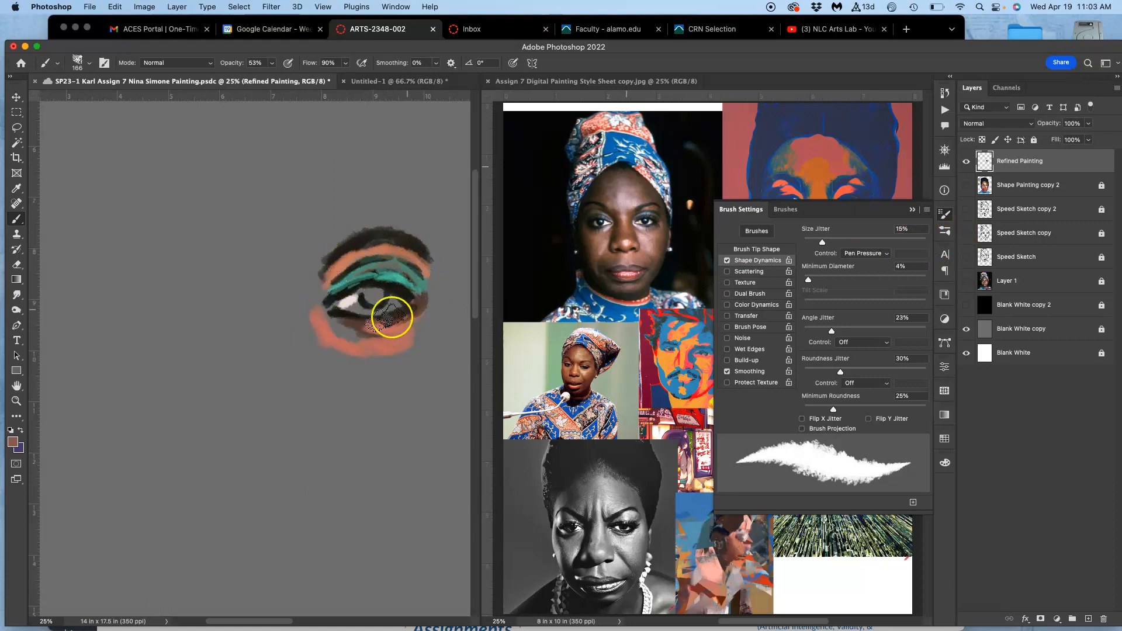
pyautogui.click(968, 186)
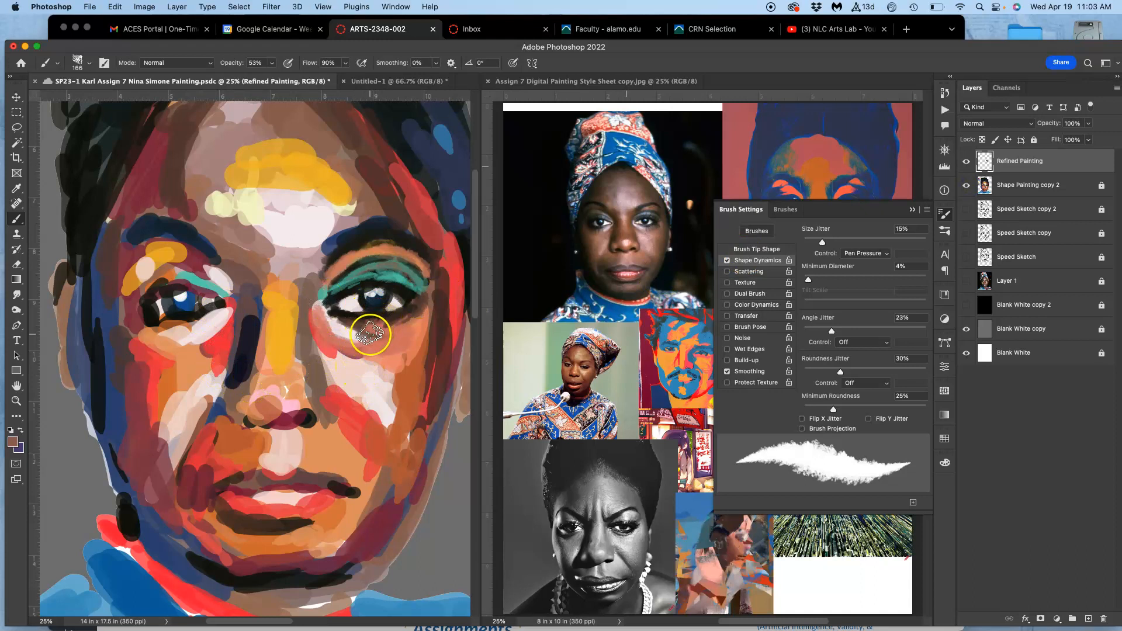
# Sample a pale pink and paint a light highlight along the inner under-eye area of the right-hand eye.
pyautogui.press('super+plus')
pyautogui.press('super+plus')
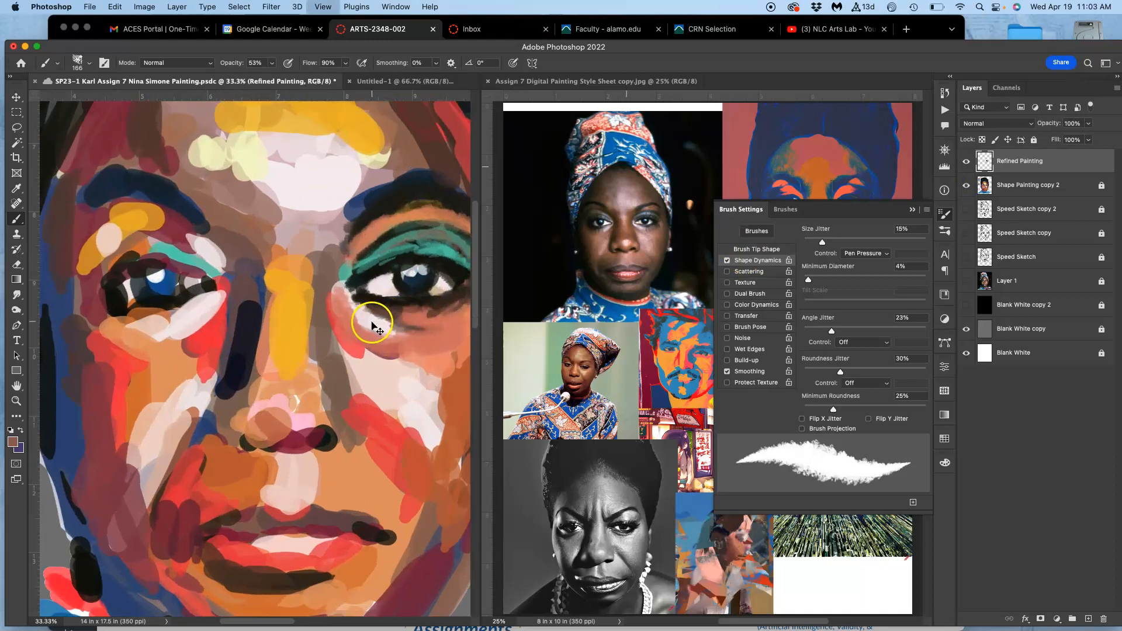
pyautogui.moveTo(371, 317); pyautogui.dragTo(196, 338)
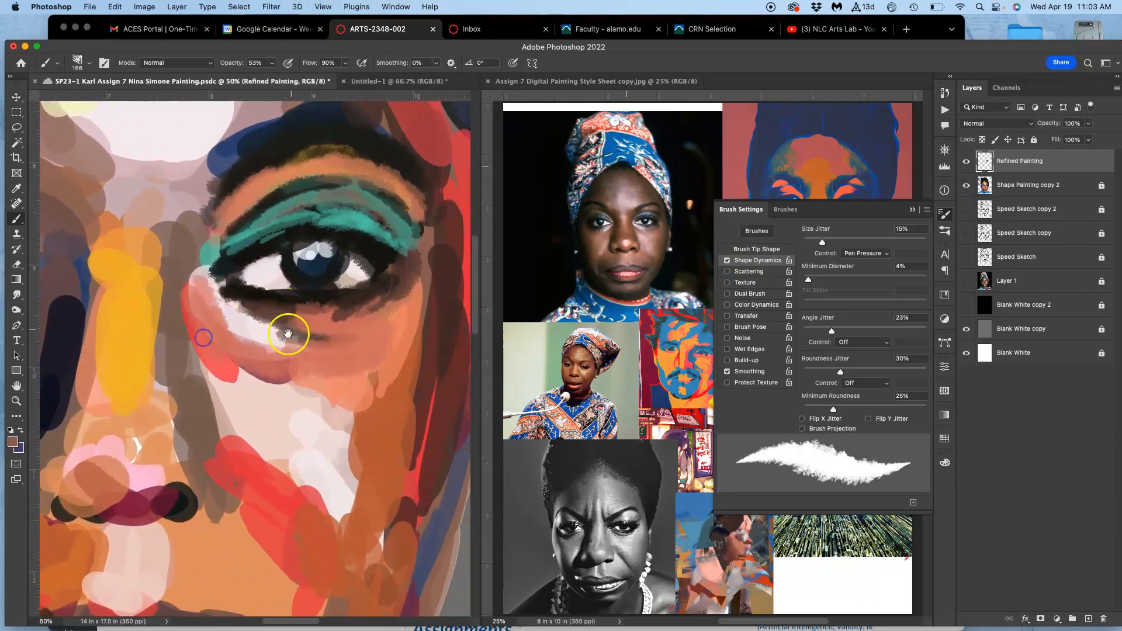
pyautogui.keyDown('alt'); pyautogui.click(238, 321); pyautogui.keyUp('alt')
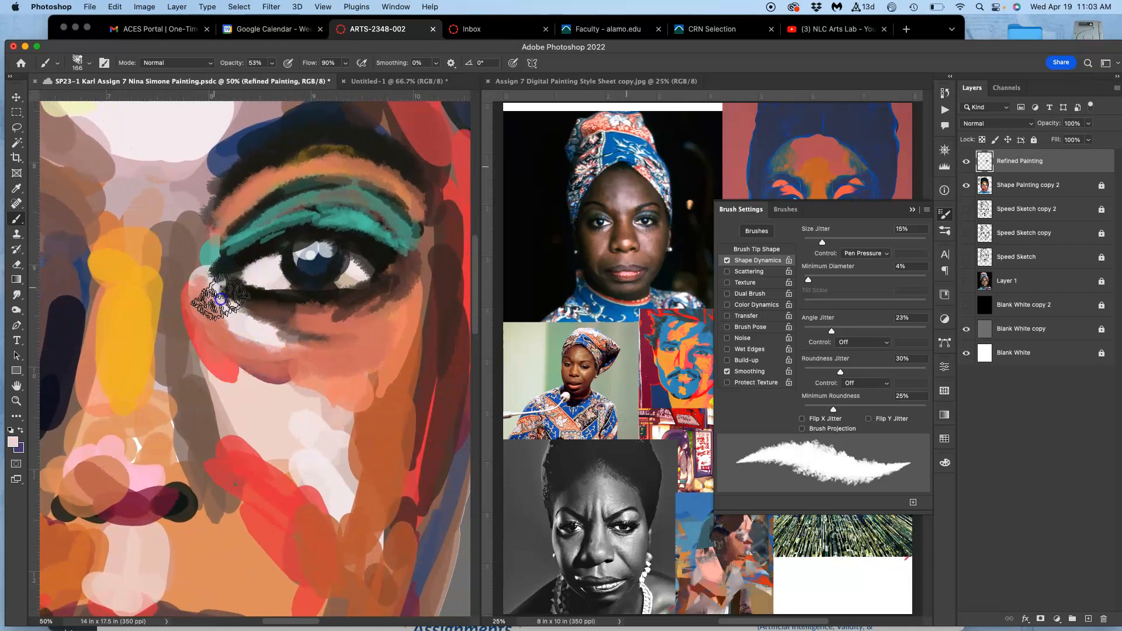
pyautogui.moveTo(240, 316)
pyautogui.mouseDown()
pyautogui.moveTo(281, 343)
pyautogui.moveTo(219, 321)
pyautogui.moveTo(269, 352)
pyautogui.moveTo(273, 340)
pyautogui.moveTo(255, 351)
pyautogui.moveTo(321, 345)
pyautogui.mouseUp()
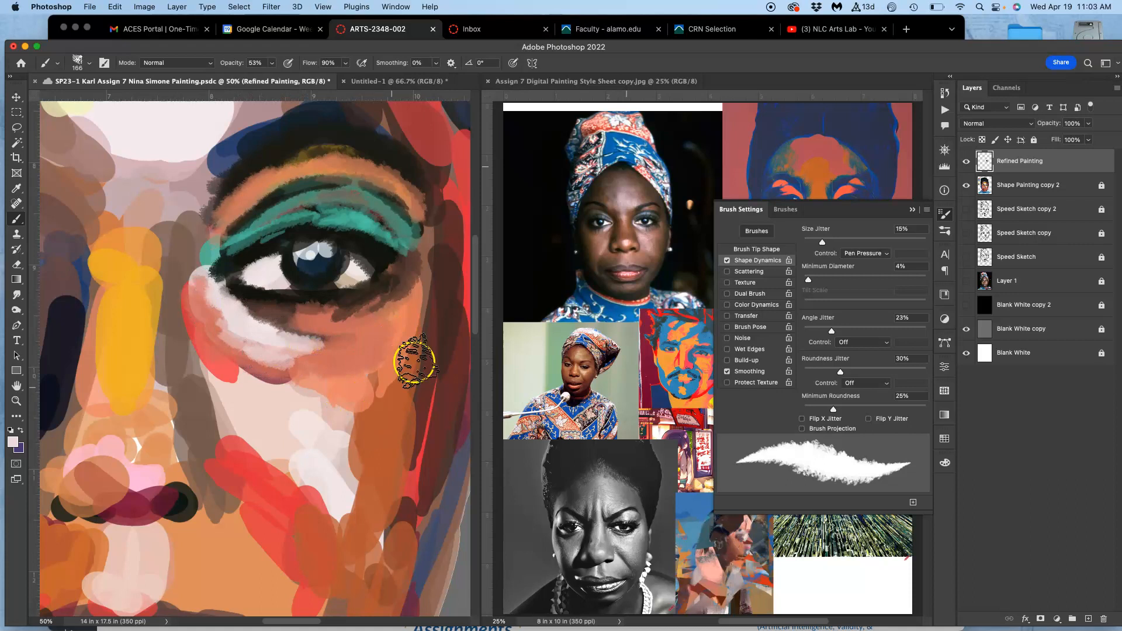
# Examine the brush texture under the right-hand eye up close at 300% and return to the 50% view.
pyautogui.press('super+equal')
pyautogui.press('super+equal')
pyautogui.press('super+equal')
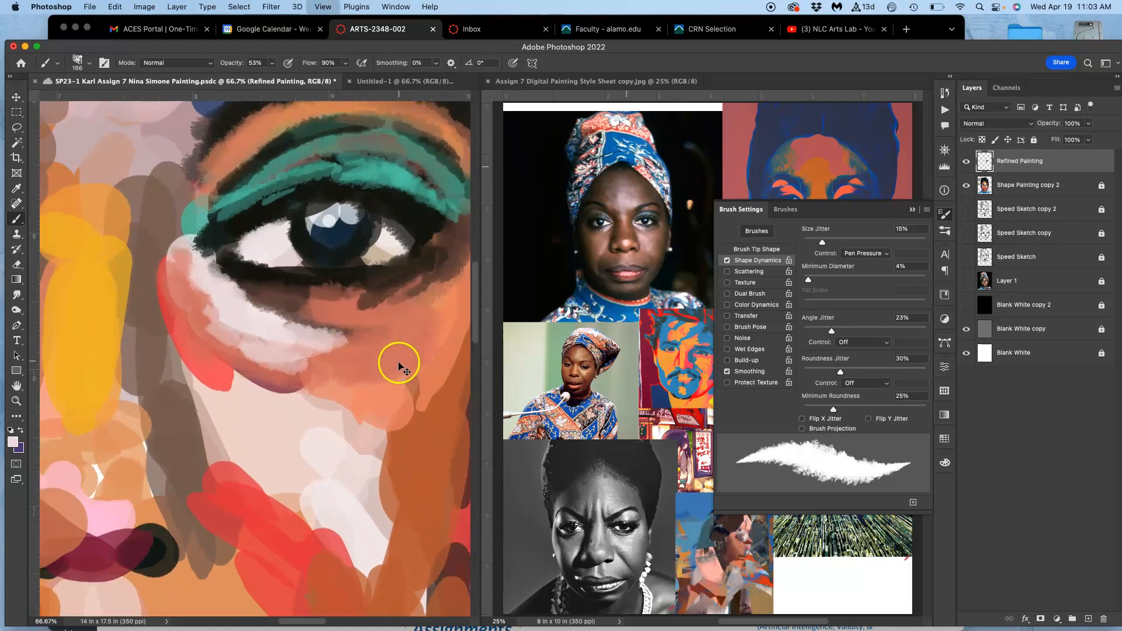
pyautogui.press('super+equal')
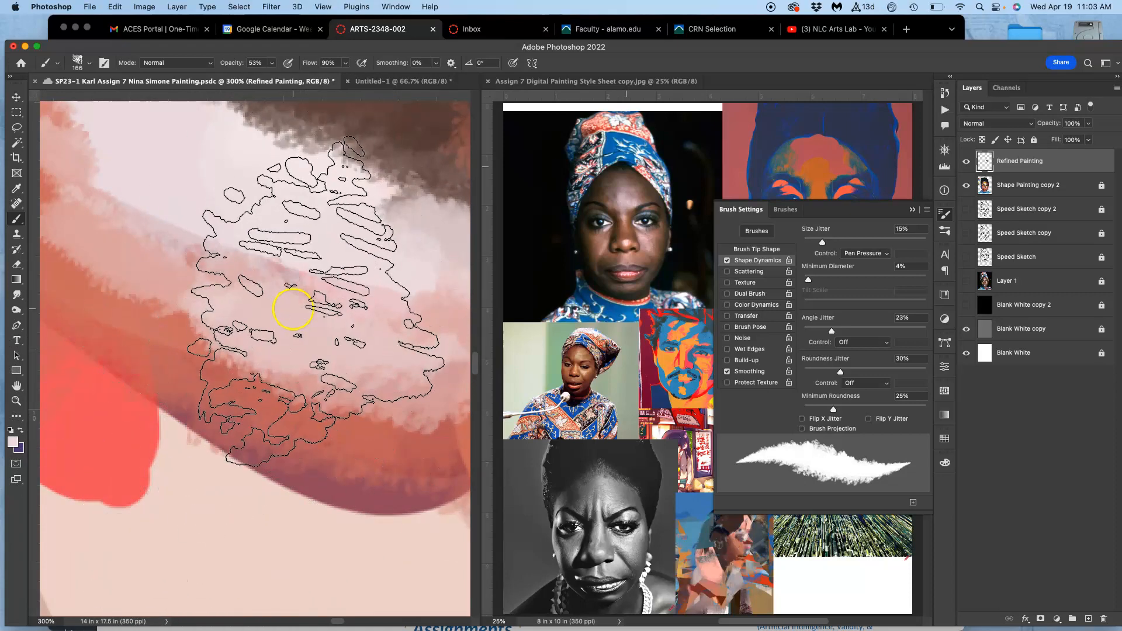
pyautogui.press('super+minus')
pyautogui.press('super+minus')
pyautogui.press('super+minus')
pyautogui.press('super+minus')
pyautogui.press('super+minus')
pyautogui.press('super+minus')
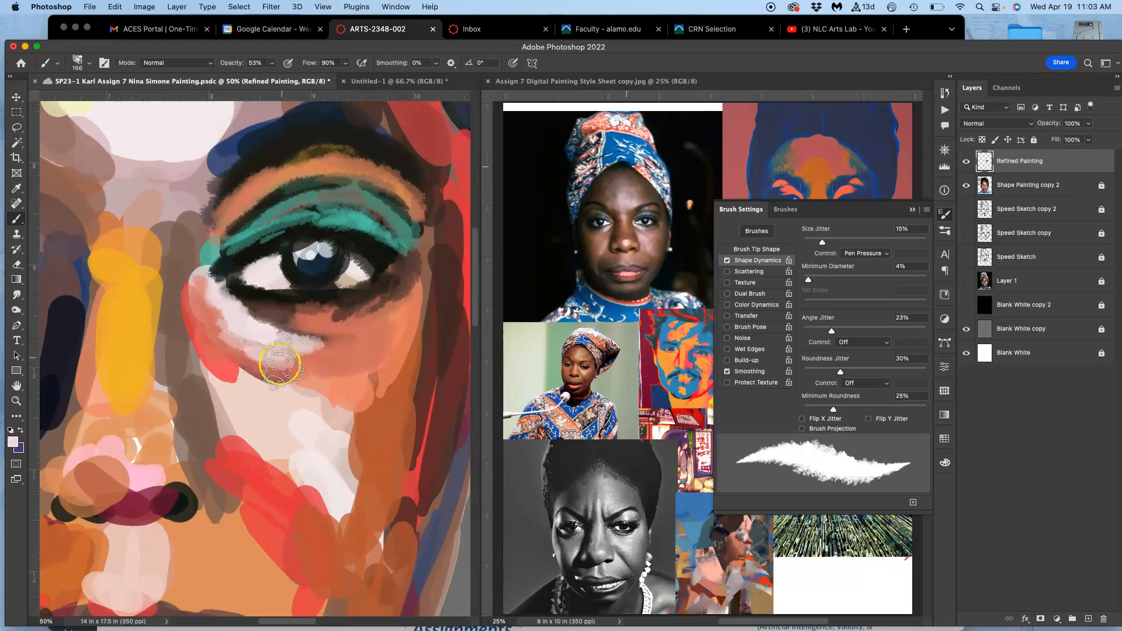
# Paint sampled red strokes below the under-eye highlight, coral strokes around the cheek highlight, and red and orange along the outer side of the face.
pyautogui.keyDown('alt'); pyautogui.click(225, 364); pyautogui.keyUp('alt')
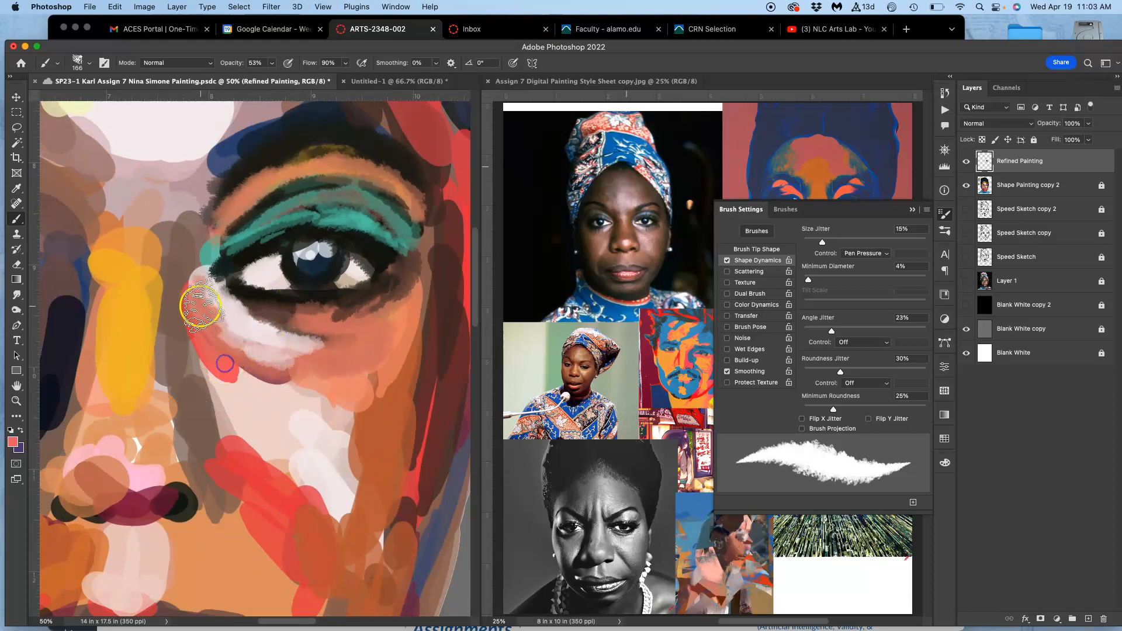
pyautogui.moveTo(205, 349)
pyautogui.mouseDown()
pyautogui.moveTo(183, 321)
pyautogui.moveTo(197, 363)
pyautogui.moveTo(223, 337)
pyautogui.moveTo(224, 370)
pyautogui.moveTo(249, 361)
pyautogui.moveTo(245, 347)
pyautogui.moveTo(349, 392)
pyautogui.moveTo(345, 433)
pyautogui.mouseUp()
pyautogui.keyDown('alt'); pyautogui.click(367, 385); pyautogui.keyUp('alt')
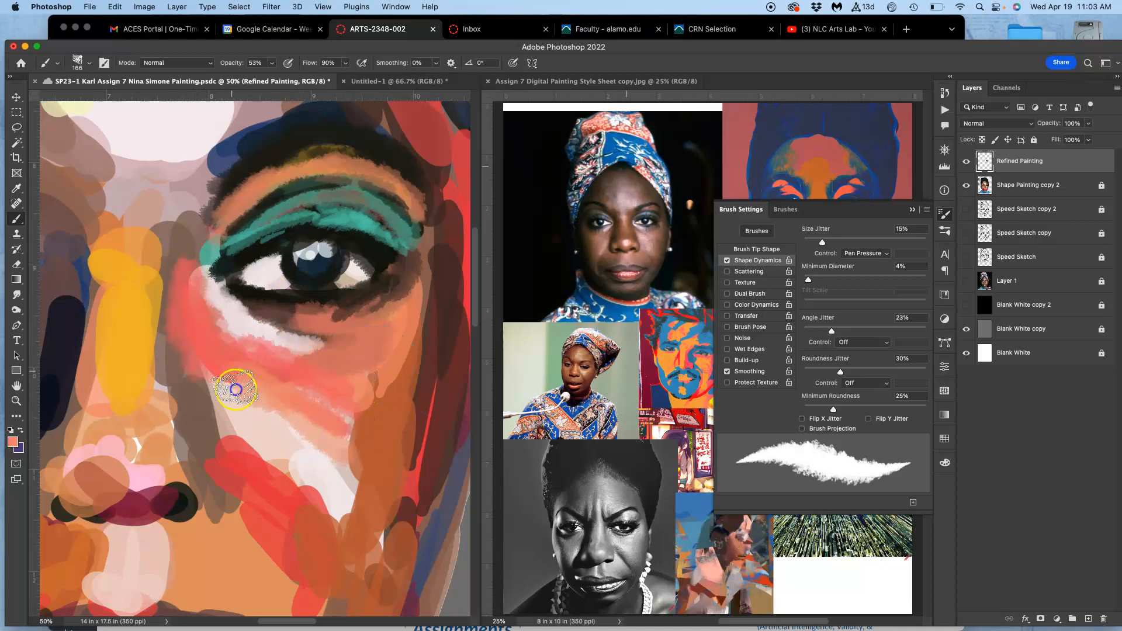
pyautogui.moveTo(216, 422)
pyautogui.mouseDown()
pyautogui.moveTo(205, 471)
pyautogui.moveTo(257, 468)
pyautogui.moveTo(280, 504)
pyautogui.moveTo(345, 542)
pyautogui.moveTo(361, 539)
pyautogui.moveTo(356, 458)
pyautogui.moveTo(370, 507)
pyautogui.moveTo(367, 472)
pyautogui.moveTo(379, 478)
pyautogui.moveTo(387, 384)
pyautogui.moveTo(392, 412)
pyautogui.mouseUp()
pyautogui.moveTo(377, 347)
pyautogui.mouseDown()
pyautogui.moveTo(427, 309)
pyautogui.moveTo(404, 331)
pyautogui.moveTo(395, 401)
pyautogui.moveTo(422, 438)
pyautogui.moveTo(428, 376)
pyautogui.moveTo(405, 411)
pyautogui.moveTo(445, 315)
pyautogui.moveTo(427, 379)
pyautogui.moveTo(451, 272)
pyautogui.moveTo(441, 221)
pyautogui.mouseUp()
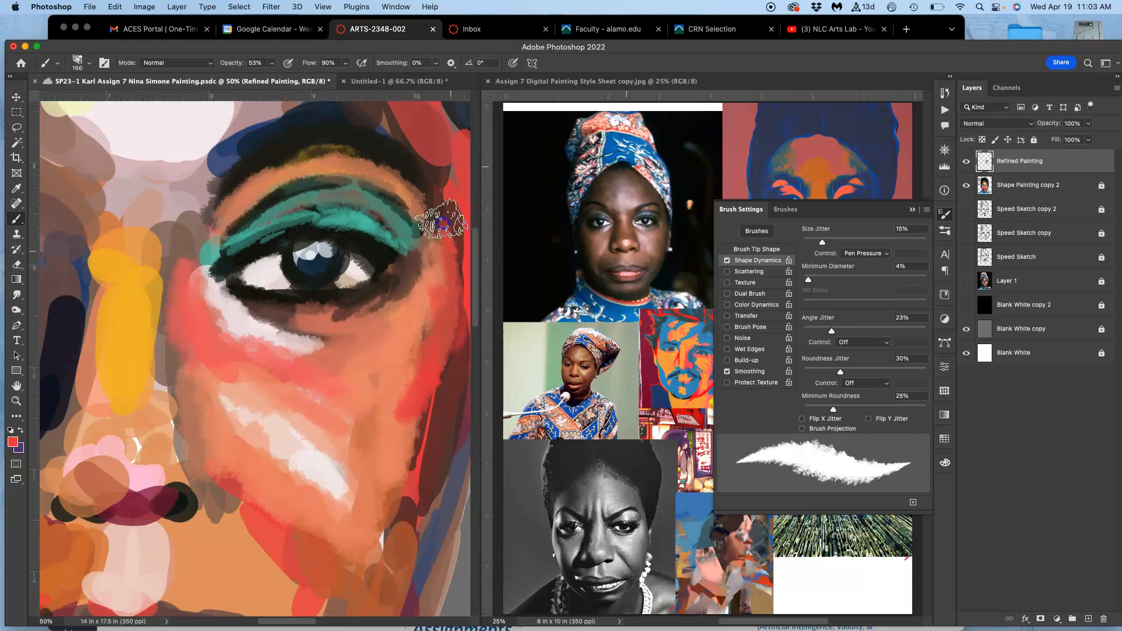
pyautogui.moveTo(437, 259)
pyautogui.mouseDown()
pyautogui.moveTo(419, 328)
pyautogui.moveTo(366, 426)
pyautogui.moveTo(210, 381)
pyautogui.mouseUp()
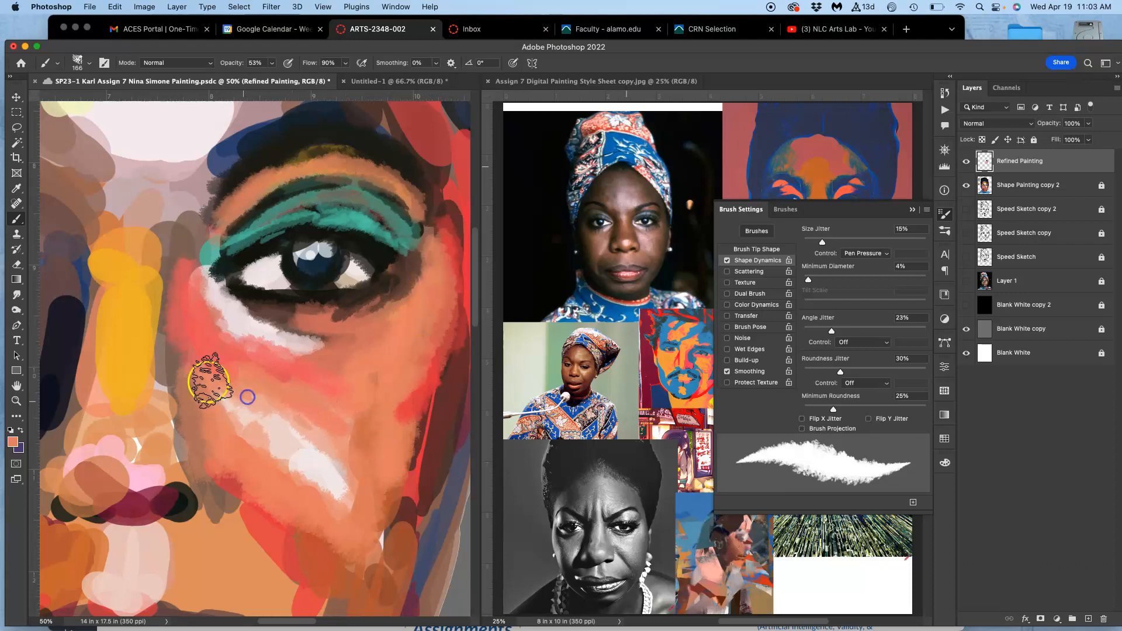
pyautogui.keyDown('alt'); pyautogui.click(209, 361); pyautogui.keyUp('alt')
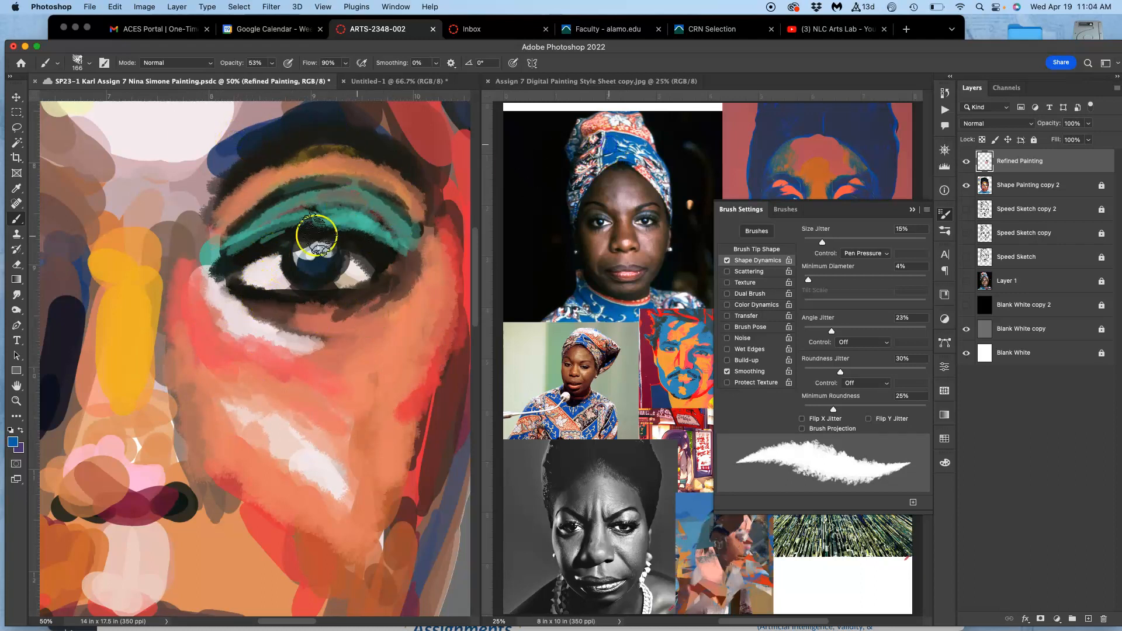
# Sample dark blue from the blue-and-orange reference portrait and paint it along the upper and lower lash lines of the right-hand eye.
pyautogui.keyDown('alt'); pyautogui.click(814, 139); pyautogui.keyUp('alt')
pyautogui.moveTo(308, 230)
pyautogui.mouseDown()
pyautogui.moveTo(363, 235)
pyautogui.moveTo(333, 305)
pyautogui.moveTo(251, 292)
pyautogui.moveTo(382, 270)
pyautogui.moveTo(414, 291)
pyautogui.moveTo(345, 326)
pyautogui.mouseUp()
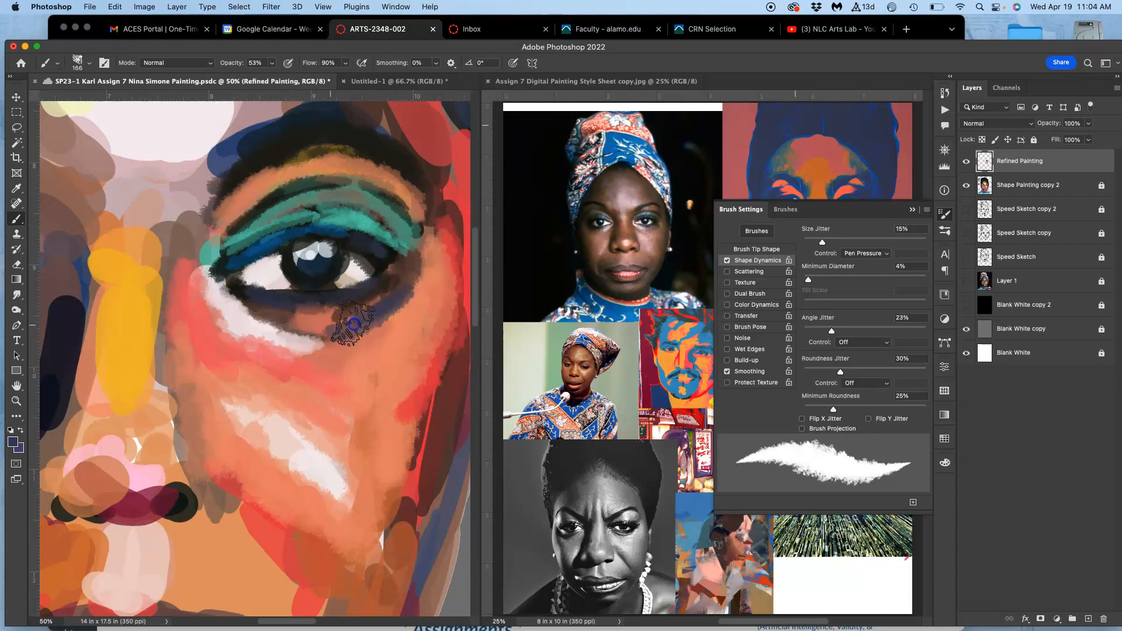
# Paint red below the outer corner of the right-hand eye, with pale grey-pink and brown strokes down the outer cheek.
pyautogui.moveTo(417, 293)
pyautogui.mouseDown()
pyautogui.moveTo(353, 335)
pyautogui.moveTo(367, 317)
pyautogui.moveTo(402, 321)
pyautogui.moveTo(352, 303)
pyautogui.moveTo(390, 296)
pyautogui.moveTo(336, 320)
pyautogui.moveTo(381, 312)
pyautogui.mouseUp()
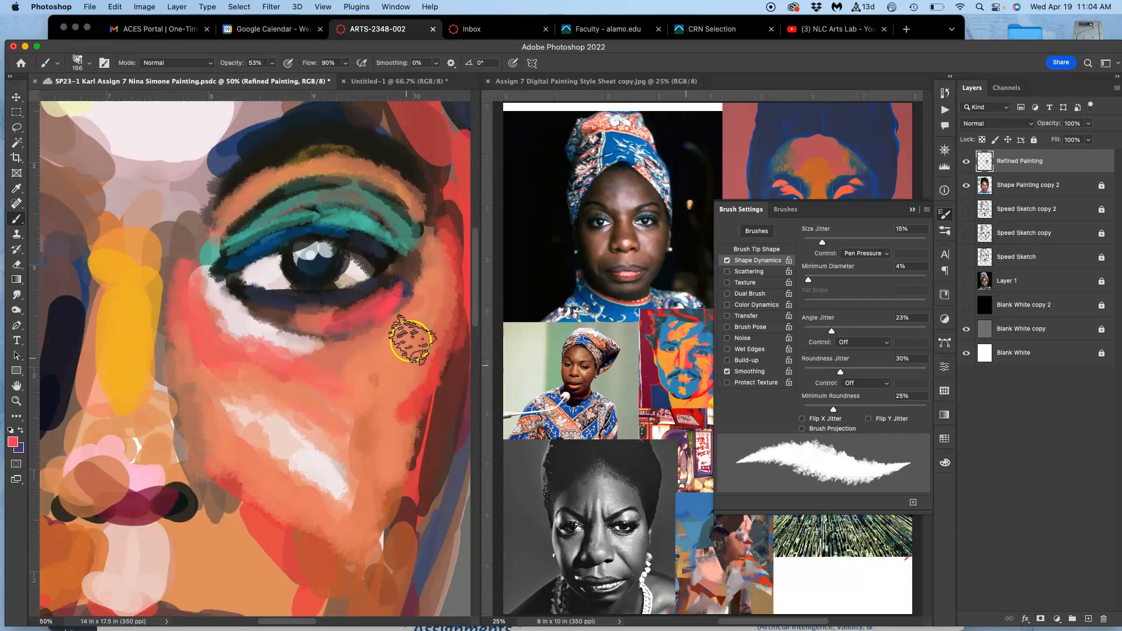
pyautogui.moveTo(419, 316); pyautogui.dragTo(358, 353)
pyautogui.moveTo(433, 264)
pyautogui.mouseDown()
pyautogui.moveTo(358, 358)
pyautogui.moveTo(401, 335)
pyautogui.moveTo(356, 395)
pyautogui.moveTo(305, 384)
pyautogui.moveTo(371, 461)
pyautogui.moveTo(393, 451)
pyautogui.moveTo(369, 470)
pyautogui.moveTo(423, 436)
pyautogui.moveTo(371, 509)
pyautogui.mouseUp()
pyautogui.keyDown('alt'); pyautogui.click(398, 507); pyautogui.keyUp('alt')
pyautogui.moveTo(402, 426); pyautogui.dragTo(383, 522)
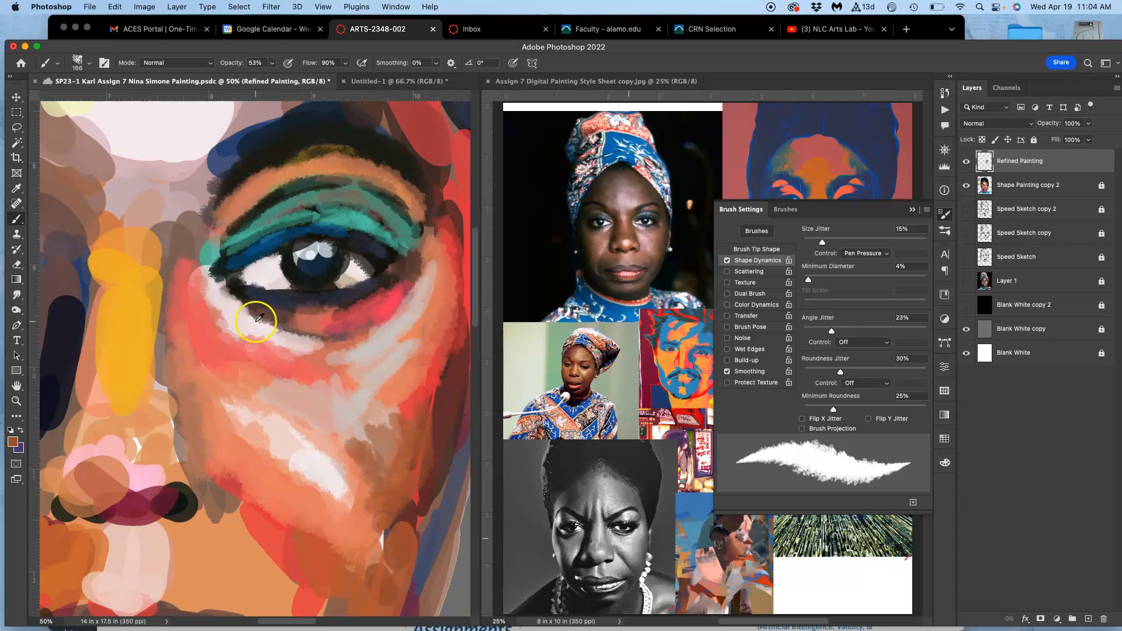
# Darken the inner corner of the right-hand eye with a sampled dark brown and extend the pale pink highlight around it.
pyautogui.keyDown('alt'); pyautogui.click(671, 357); pyautogui.keyUp('alt')
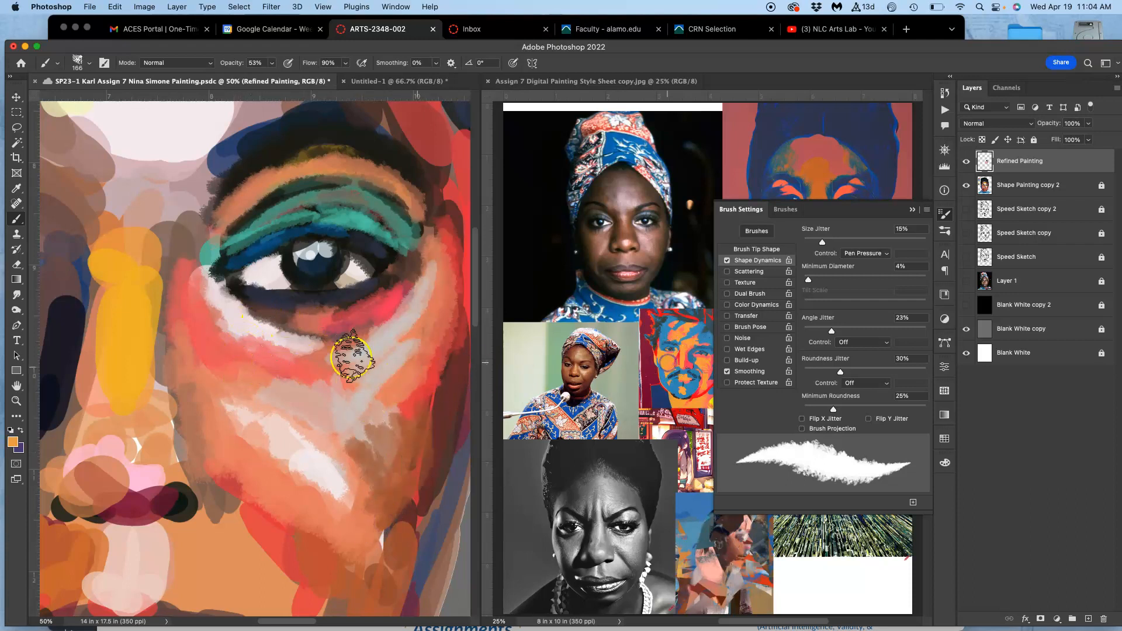
pyautogui.moveTo(187, 426); pyautogui.dragTo(197, 459)
pyautogui.keyDown('alt'); pyautogui.click(286, 316); pyautogui.keyUp('alt')
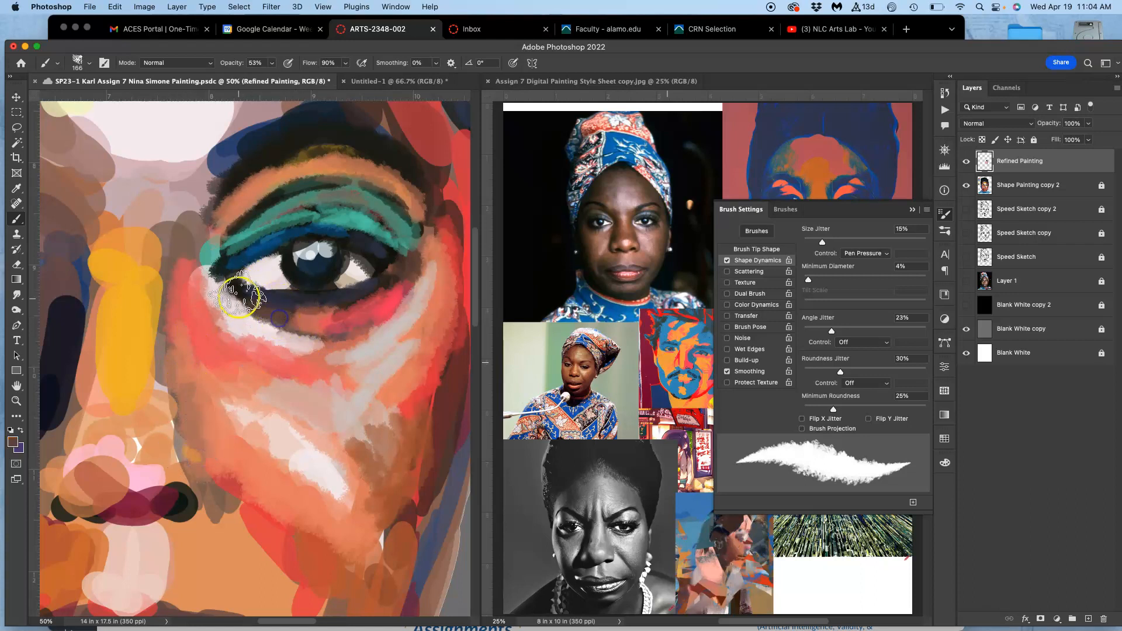
pyautogui.keyDown('alt'); pyautogui.click(229, 318); pyautogui.keyUp('alt')
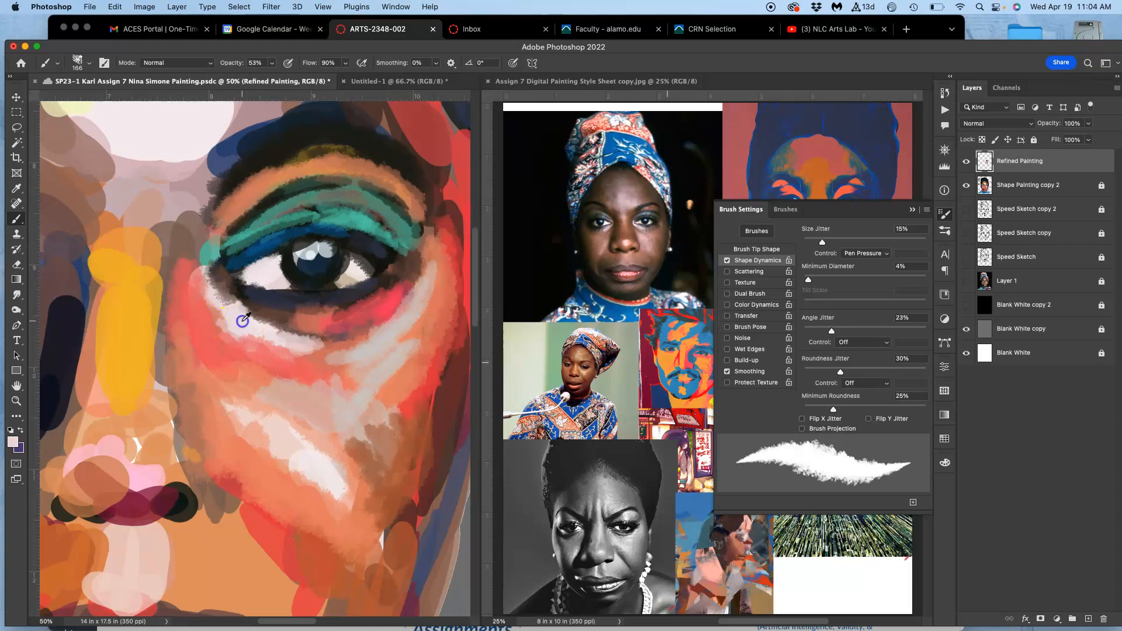
pyautogui.moveTo(221, 285); pyautogui.dragTo(270, 321)
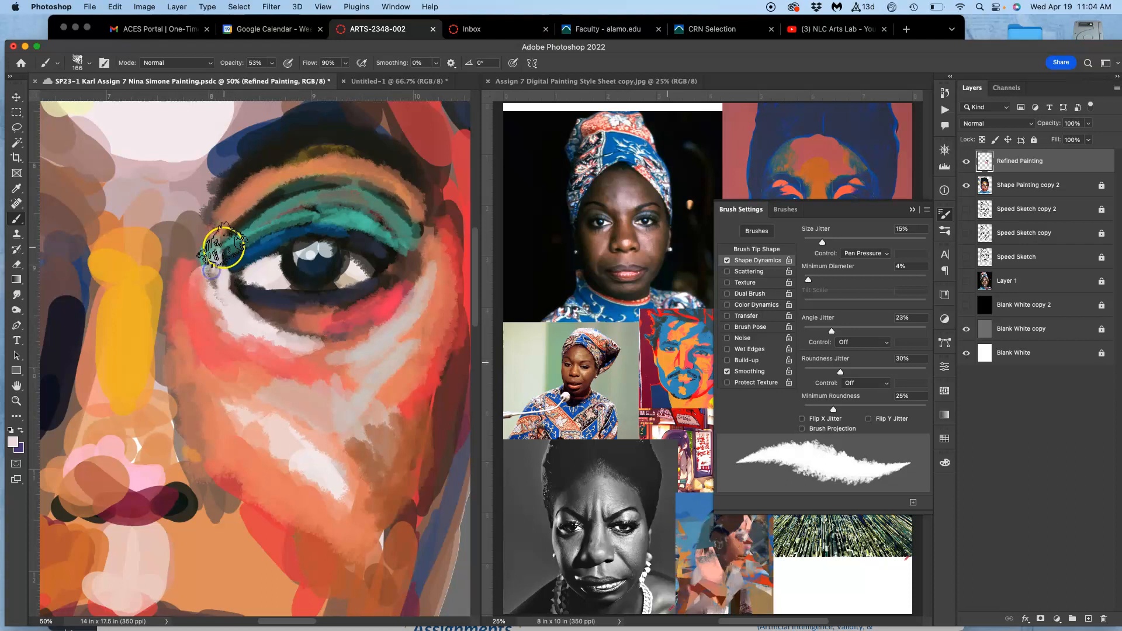
# Paint a pale pink highlight along the upper edge of the right-hand eyebrow and collapse the brush settings covering the reference images.
pyautogui.moveTo(184, 170)
pyautogui.mouseDown()
pyautogui.moveTo(188, 112)
pyautogui.moveTo(110, 142)
pyautogui.moveTo(62, 142)
pyautogui.moveTo(108, 146)
pyautogui.moveTo(117, 163)
pyautogui.moveTo(173, 178)
pyautogui.moveTo(234, 126)
pyautogui.moveTo(265, 119)
pyautogui.mouseUp()
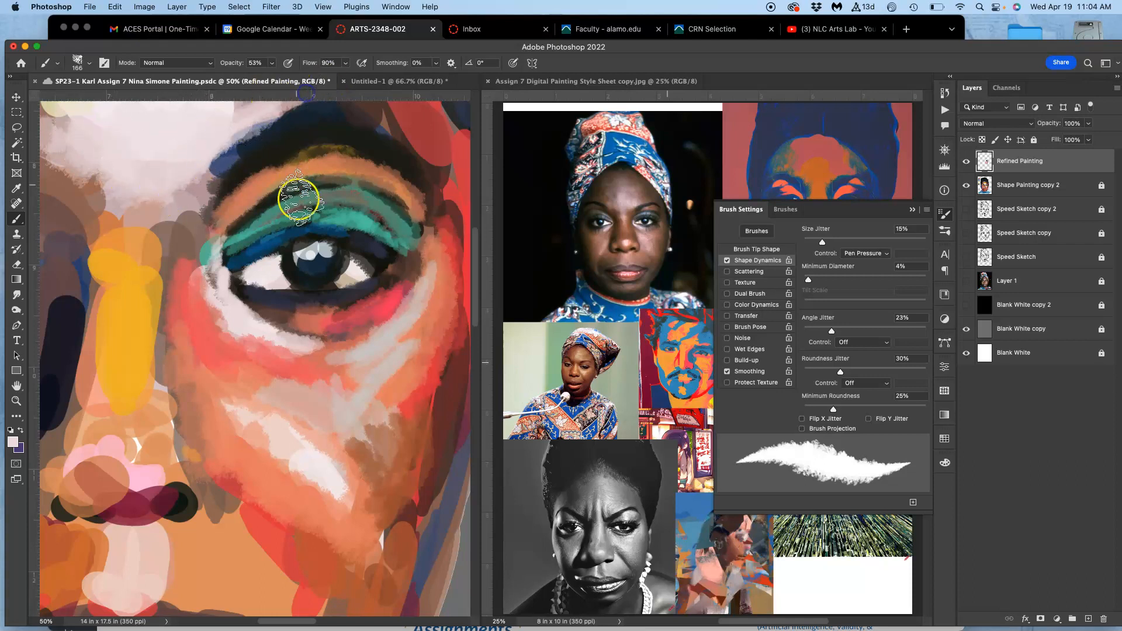
pyautogui.moveTo(367, 352); pyautogui.dragTo(297, 408)
pyautogui.moveTo(232, 179)
pyautogui.mouseDown()
pyautogui.moveTo(259, 151)
pyautogui.moveTo(217, 173)
pyautogui.moveTo(222, 158)
pyautogui.moveTo(256, 137)
pyautogui.moveTo(321, 169)
pyautogui.mouseUp()
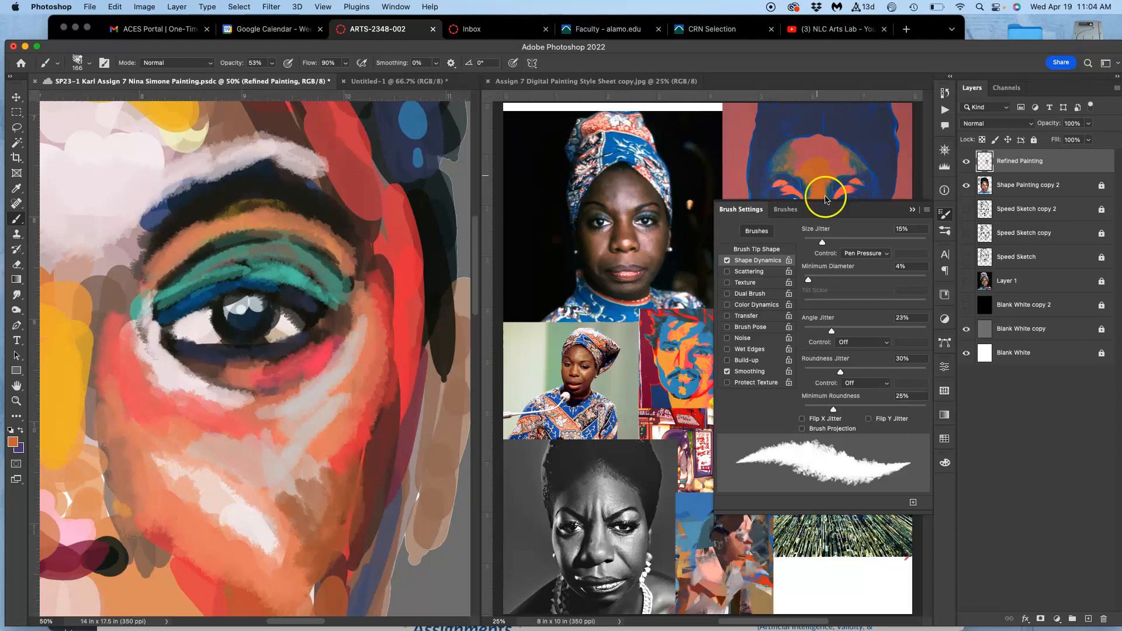
pyautogui.click(915, 208)
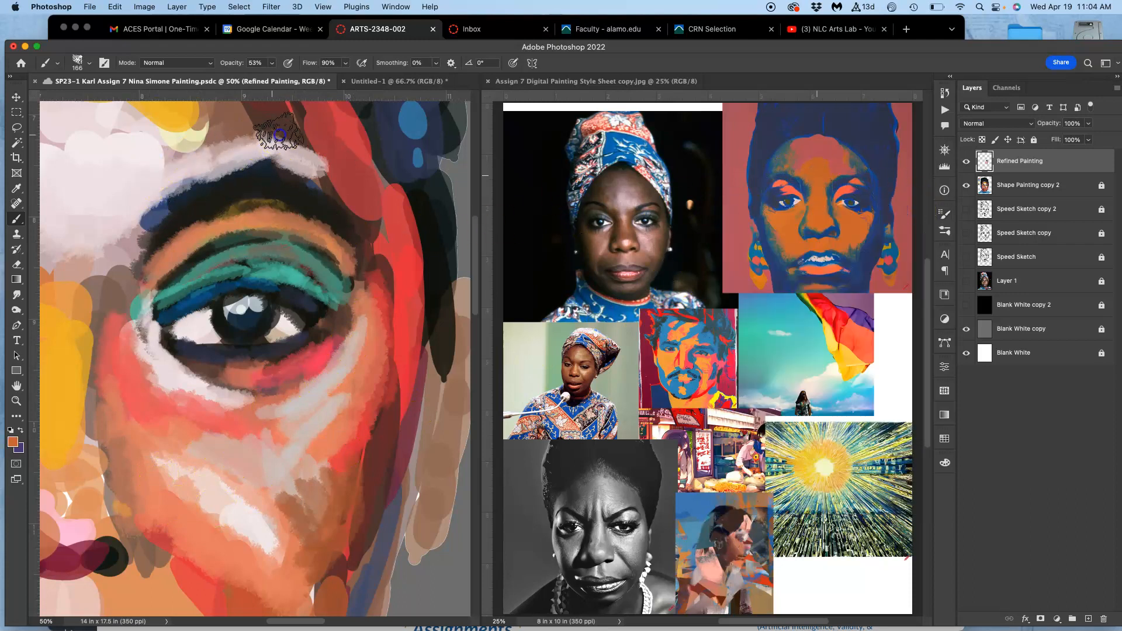
# Paint pale mauve strokes along the upper lip and orange along the lower edge of the right-hand under-eye highlight.
pyautogui.moveTo(285, 115)
pyautogui.mouseDown()
pyautogui.moveTo(219, 133)
pyautogui.moveTo(145, 158)
pyautogui.moveTo(175, 124)
pyautogui.mouseUp()
pyautogui.moveTo(292, 295); pyautogui.dragTo(381, 149)
pyautogui.moveTo(383, 332); pyautogui.dragTo(354, 302)
pyautogui.moveTo(262, 413)
pyautogui.mouseDown()
pyautogui.moveTo(236, 390)
pyautogui.moveTo(263, 436)
pyautogui.moveTo(241, 477)
pyautogui.moveTo(194, 459)
pyautogui.moveTo(180, 374)
pyautogui.moveTo(168, 373)
pyautogui.moveTo(166, 433)
pyautogui.moveTo(197, 407)
pyautogui.moveTo(203, 369)
pyautogui.moveTo(227, 403)
pyautogui.moveTo(242, 383)
pyautogui.moveTo(277, 487)
pyautogui.mouseUp()
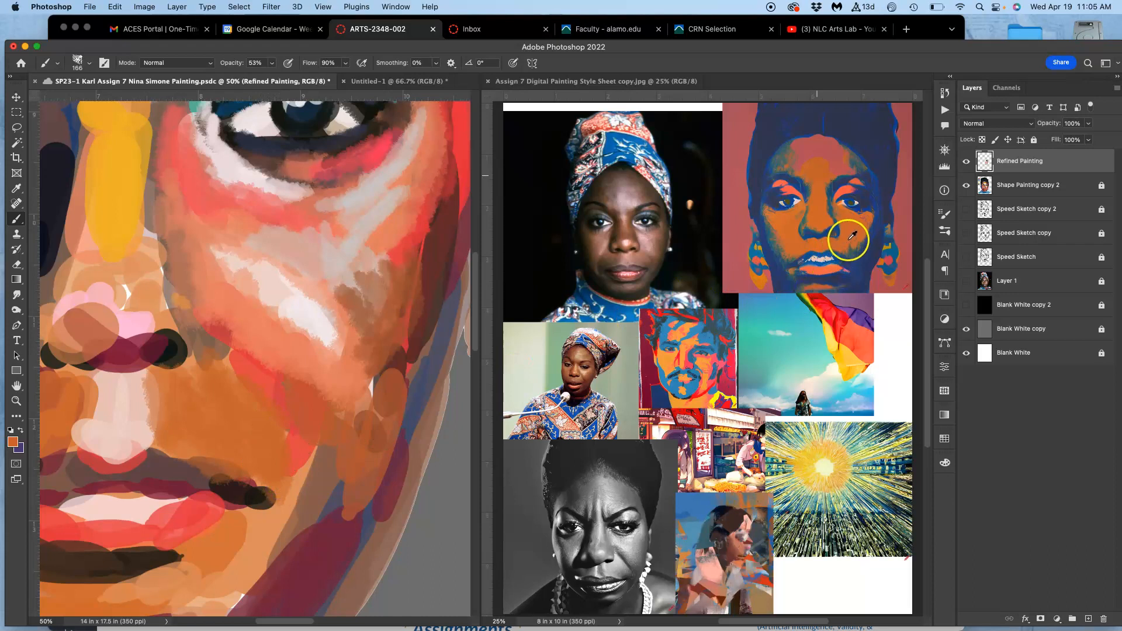
pyautogui.moveTo(145, 476)
pyautogui.mouseDown()
pyautogui.moveTo(45, 486)
pyautogui.moveTo(153, 471)
pyautogui.moveTo(203, 491)
pyautogui.moveTo(153, 479)
pyautogui.moveTo(108, 489)
pyautogui.moveTo(292, 440)
pyautogui.moveTo(294, 474)
pyautogui.moveTo(261, 488)
pyautogui.mouseUp()
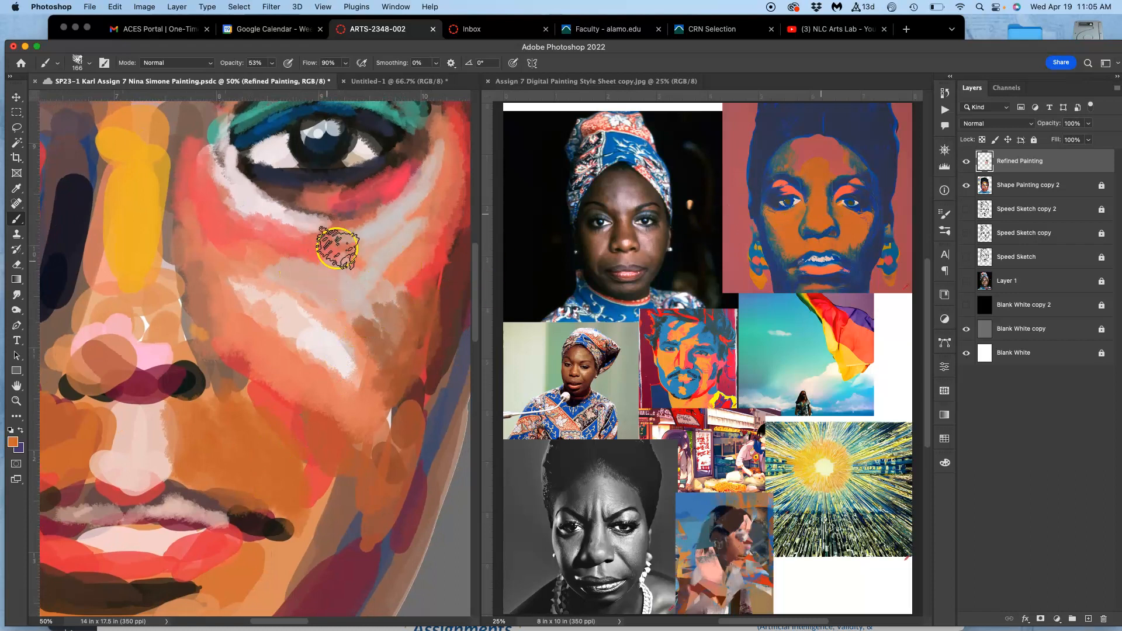
pyautogui.moveTo(351, 231)
pyautogui.mouseDown()
pyautogui.moveTo(257, 213)
pyautogui.moveTo(277, 226)
pyautogui.moveTo(207, 178)
pyautogui.moveTo(237, 190)
pyautogui.mouseUp()
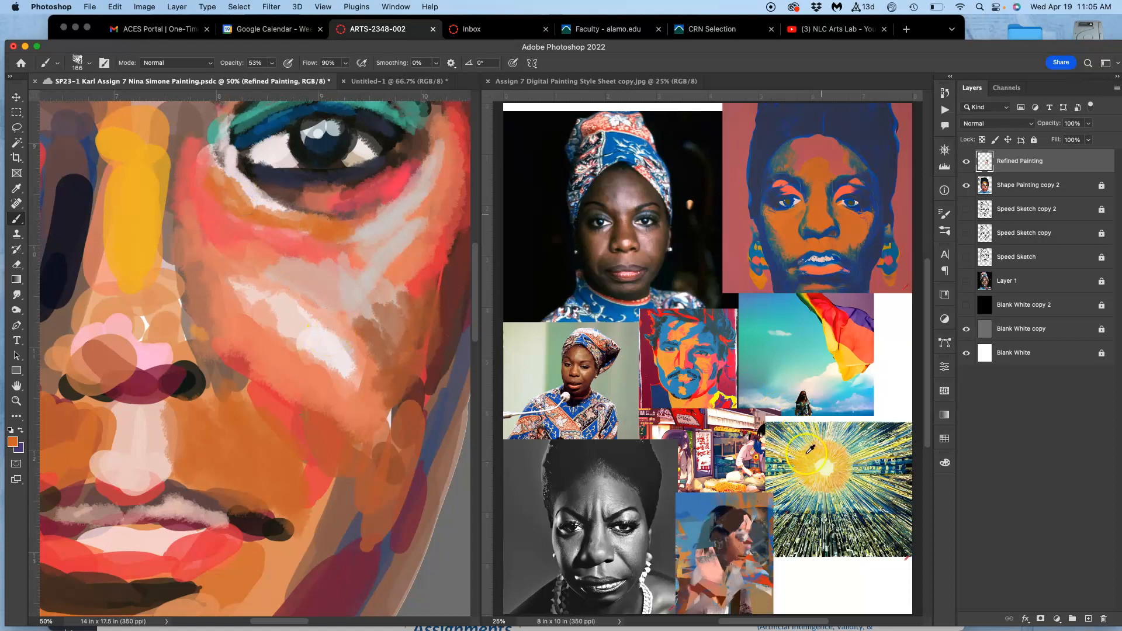
# Sample pale yellow from the sunburst reference and paint highlights under the right-hand eye and down the cheek.
pyautogui.keyDown('alt'); pyautogui.click(831, 461); pyautogui.keyUp('alt')
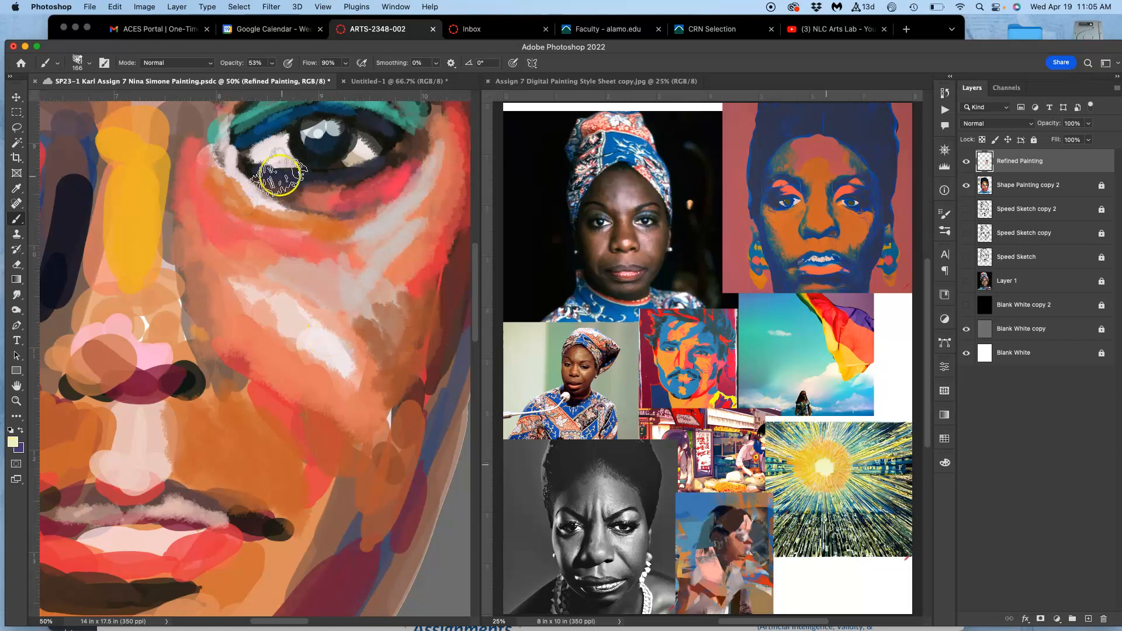
pyautogui.moveTo(233, 156)
pyautogui.mouseDown()
pyautogui.moveTo(275, 226)
pyautogui.moveTo(296, 220)
pyautogui.moveTo(319, 237)
pyautogui.moveTo(300, 254)
pyautogui.moveTo(249, 259)
pyautogui.moveTo(268, 283)
pyautogui.moveTo(258, 267)
pyautogui.moveTo(221, 276)
pyautogui.moveTo(210, 265)
pyautogui.moveTo(211, 279)
pyautogui.moveTo(240, 267)
pyautogui.moveTo(262, 366)
pyautogui.moveTo(319, 400)
pyautogui.moveTo(249, 332)
pyautogui.moveTo(335, 438)
pyautogui.moveTo(357, 416)
pyautogui.moveTo(359, 453)
pyautogui.moveTo(328, 466)
pyautogui.mouseUp()
pyautogui.keyDown('alt'); pyautogui.click(276, 519); pyautogui.keyUp('alt')
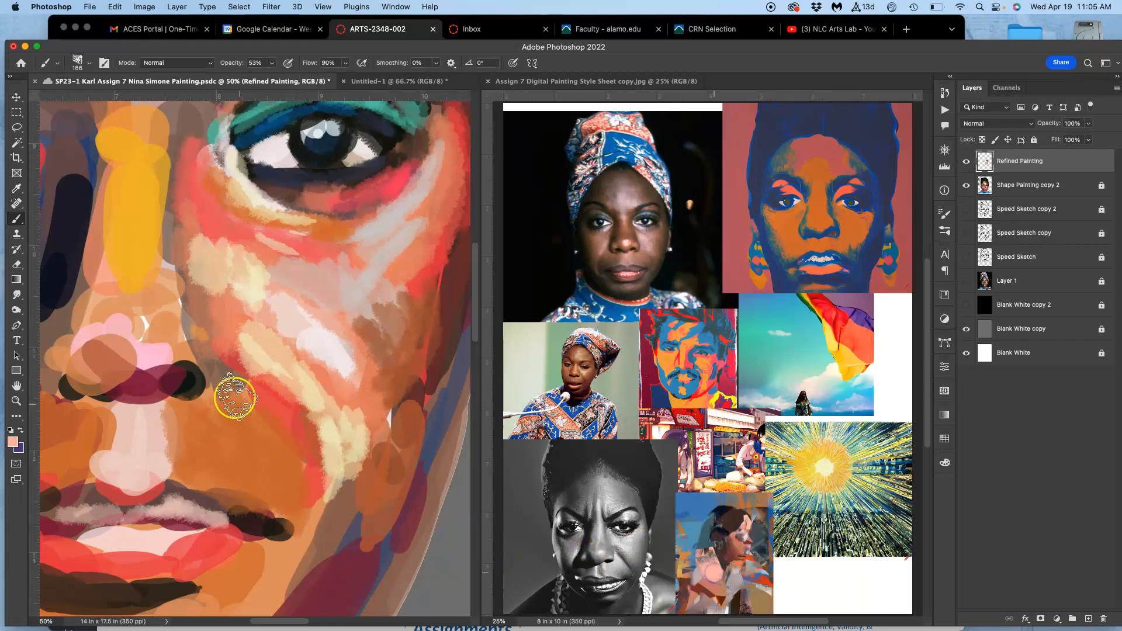
# Paint peach sampled from the abstract figure reference onto the lower lip and the bridge of the nose, working at 25% zoom.
pyautogui.moveTo(93, 547)
pyautogui.mouseDown()
pyautogui.moveTo(38, 554)
pyautogui.moveTo(164, 553)
pyautogui.moveTo(135, 547)
pyautogui.moveTo(246, 471)
pyautogui.mouseUp()
pyautogui.press('super+minus')
pyautogui.moveTo(199, 414); pyautogui.dragTo(178, 457)
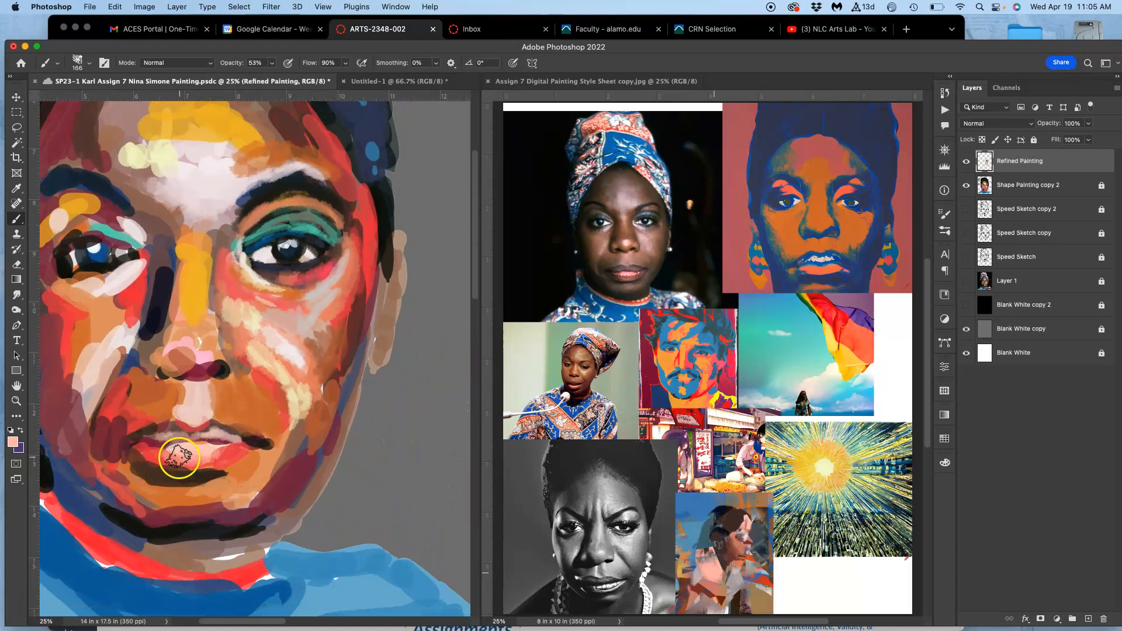
pyautogui.moveTo(188, 257)
pyautogui.mouseDown()
pyautogui.moveTo(180, 280)
pyautogui.moveTo(188, 245)
pyautogui.moveTo(193, 277)
pyautogui.mouseUp()
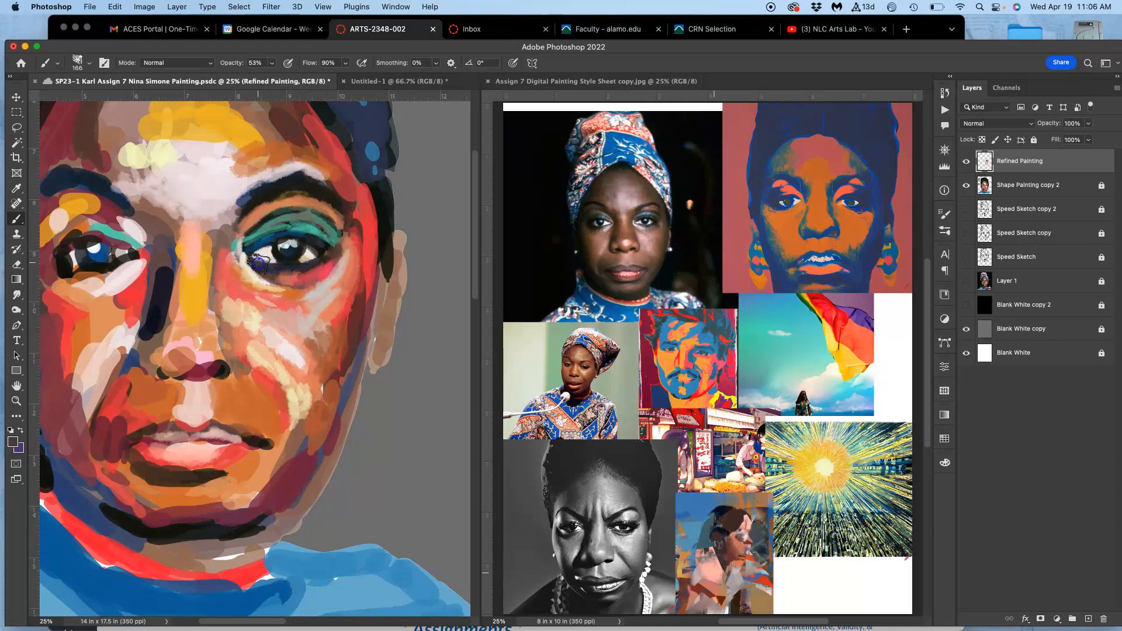
# Touch up the area under the right-hand eye and paint blue sampled from the sweater across its upper eyelid.
pyautogui.moveTo(299, 328)
pyautogui.mouseDown()
pyautogui.moveTo(297, 288)
pyautogui.moveTo(277, 321)
pyautogui.moveTo(269, 309)
pyautogui.moveTo(272, 330)
pyautogui.moveTo(266, 278)
pyautogui.mouseUp()
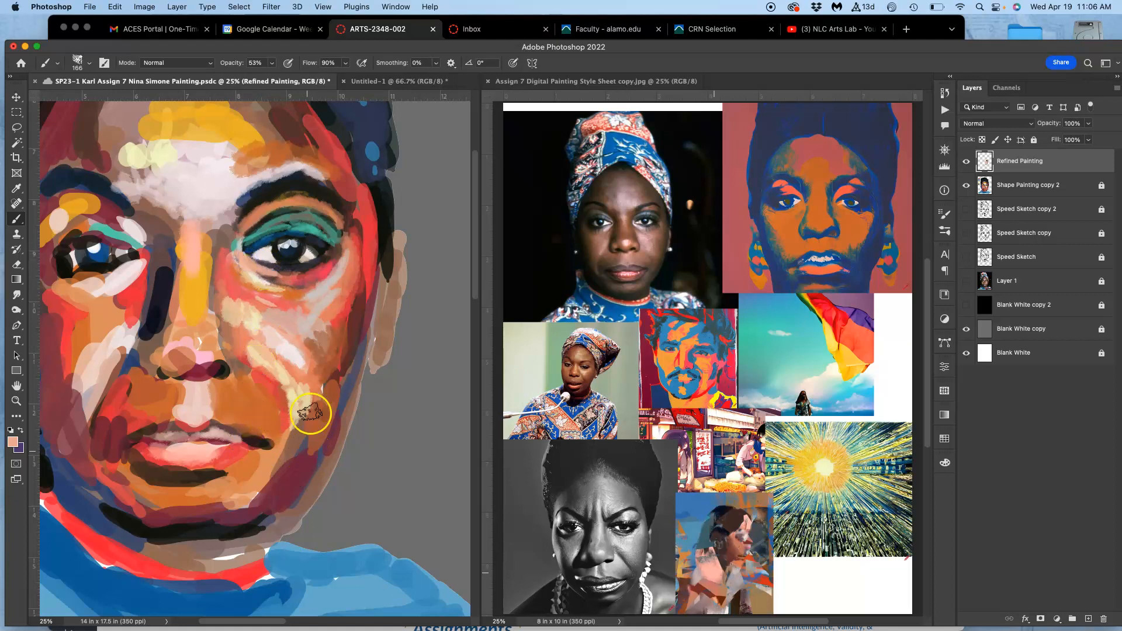
pyautogui.moveTo(308, 299)
pyautogui.mouseDown()
pyautogui.moveTo(341, 274)
pyautogui.moveTo(318, 287)
pyautogui.moveTo(296, 277)
pyautogui.mouseUp()
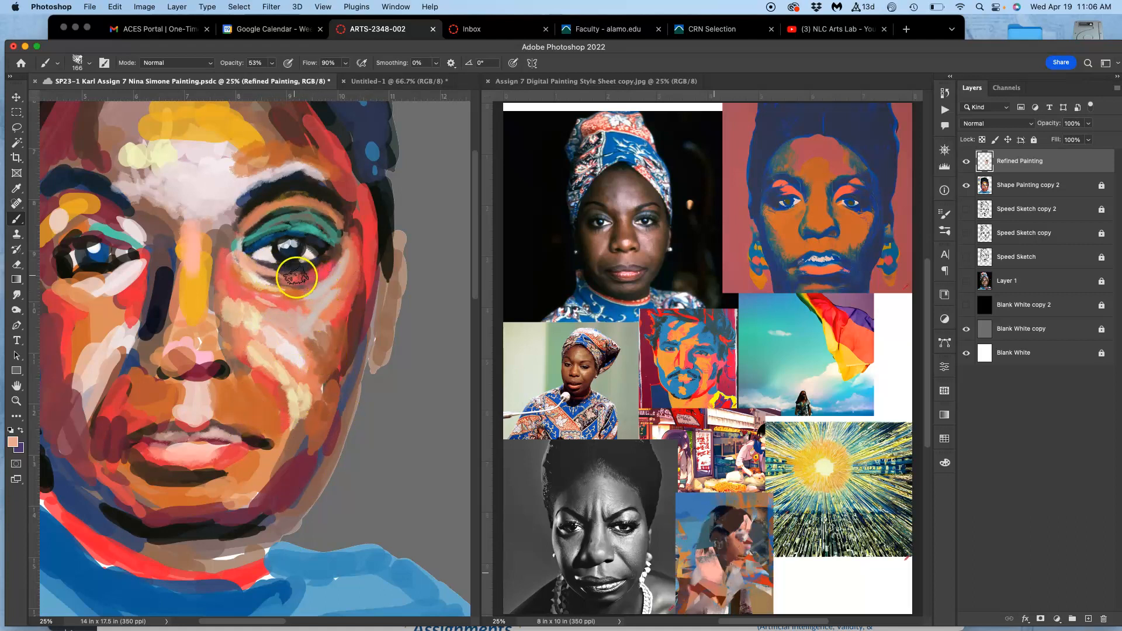
pyautogui.moveTo(338, 193); pyautogui.dragTo(287, 220)
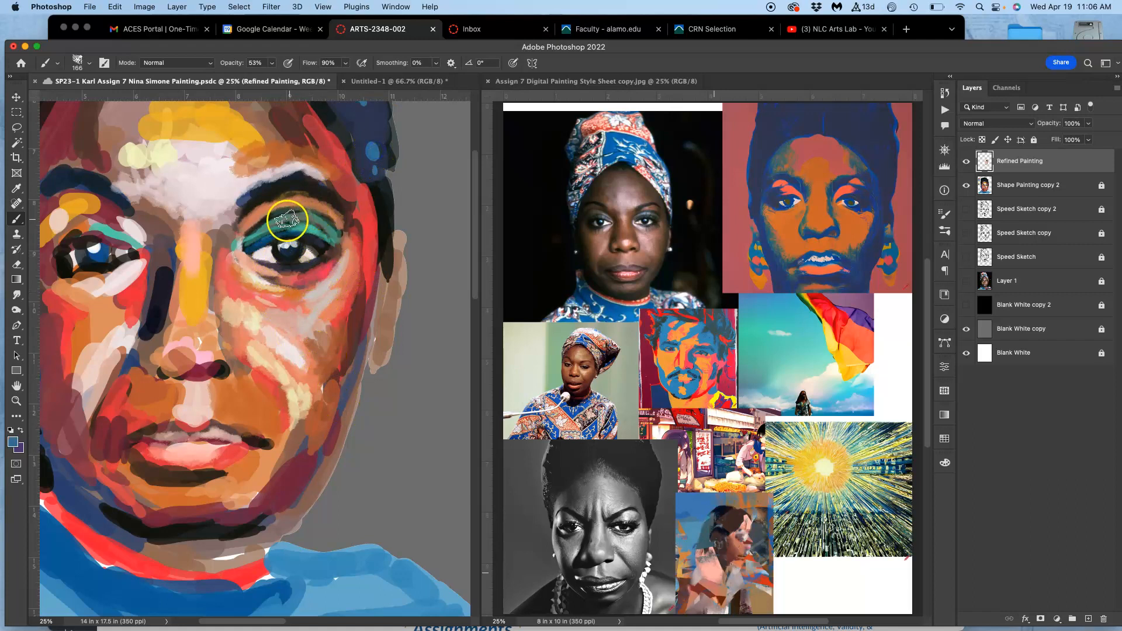
pyautogui.keyDown('alt'); pyautogui.click(372, 587); pyautogui.keyUp('alt')
pyautogui.moveTo(291, 222); pyautogui.dragTo(307, 227)
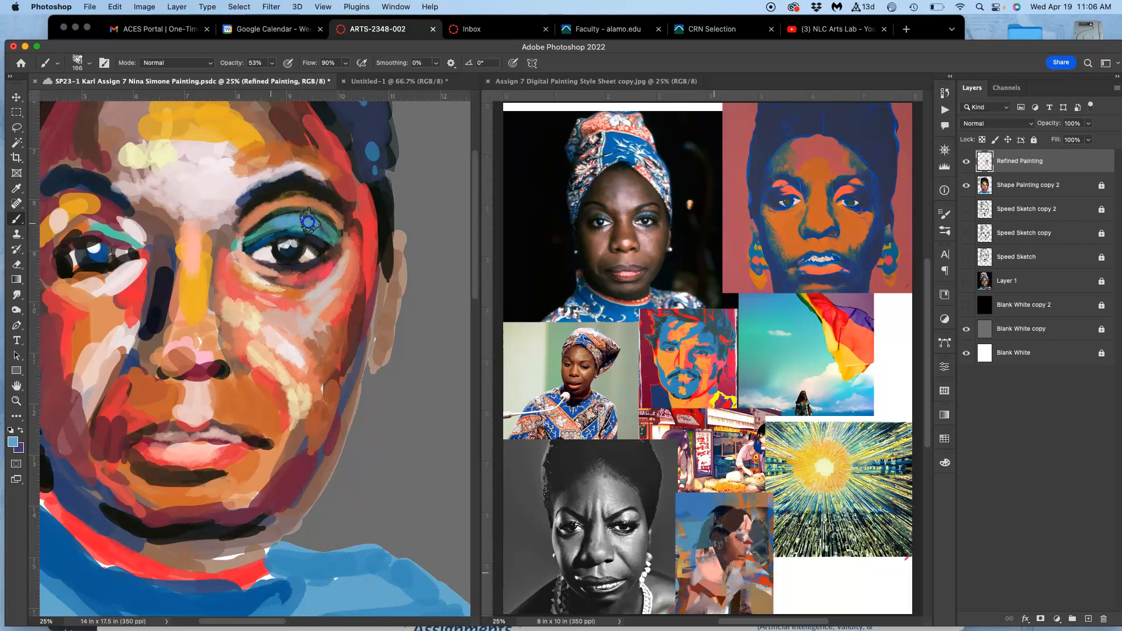
# Add a pale pink highlight to the blue right-hand eyelid and refine its inner and outer edges with sampled colours and teal.
pyautogui.keyDown('alt'); pyautogui.click(277, 173); pyautogui.keyUp('alt')
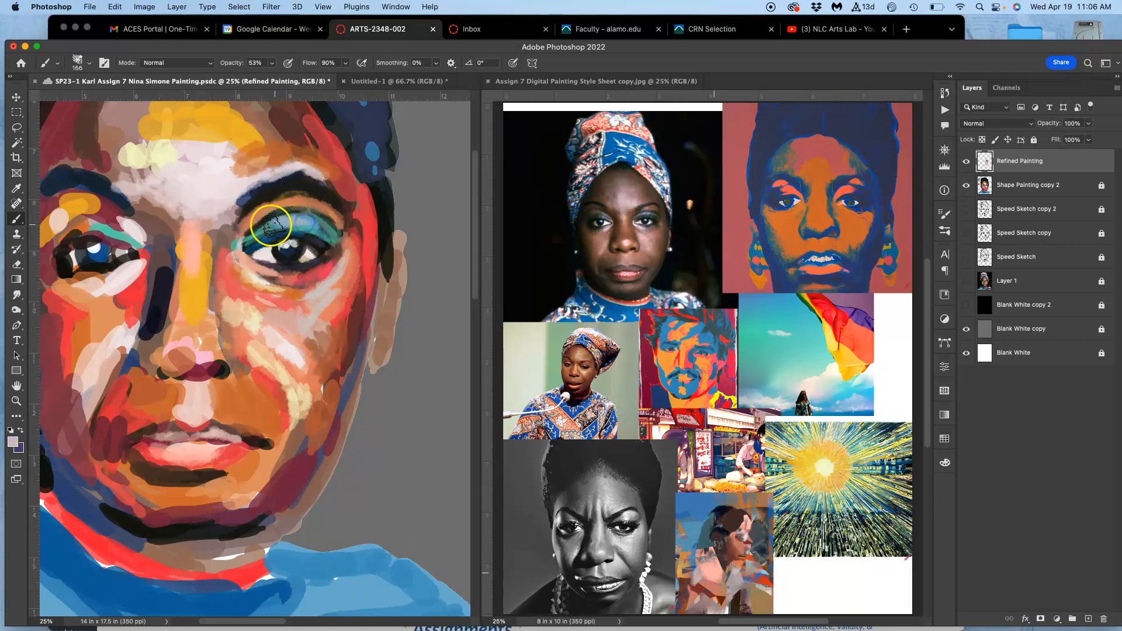
pyautogui.moveTo(294, 248)
pyautogui.mouseDown()
pyautogui.moveTo(295, 218)
pyautogui.moveTo(296, 227)
pyautogui.moveTo(365, 233)
pyautogui.moveTo(304, 200)
pyautogui.moveTo(343, 245)
pyautogui.mouseUp()
pyautogui.keyDown('alt'); pyautogui.click(365, 229); pyautogui.keyUp('alt')
pyautogui.moveTo(319, 368); pyautogui.dragTo(339, 331)
pyautogui.moveTo(351, 214); pyautogui.dragTo(349, 238)
pyautogui.keyDown('alt'); pyautogui.click(312, 237); pyautogui.keyUp('alt')
pyautogui.keyDown('alt'); pyautogui.click(239, 241); pyautogui.keyUp('alt')
pyautogui.moveTo(248, 222); pyautogui.dragTo(238, 235)
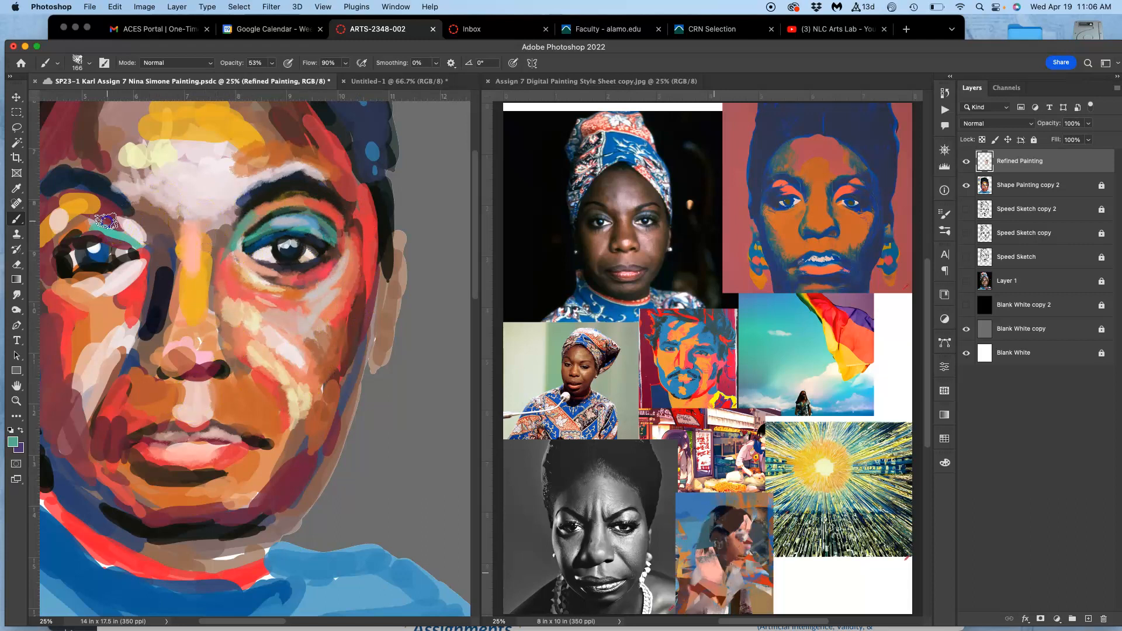
# Paint teal above and below the left-hand eye and peach along its under-eye area.
pyautogui.moveTo(84, 228)
pyautogui.mouseDown()
pyautogui.moveTo(38, 247)
pyautogui.moveTo(59, 230)
pyautogui.mouseUp()
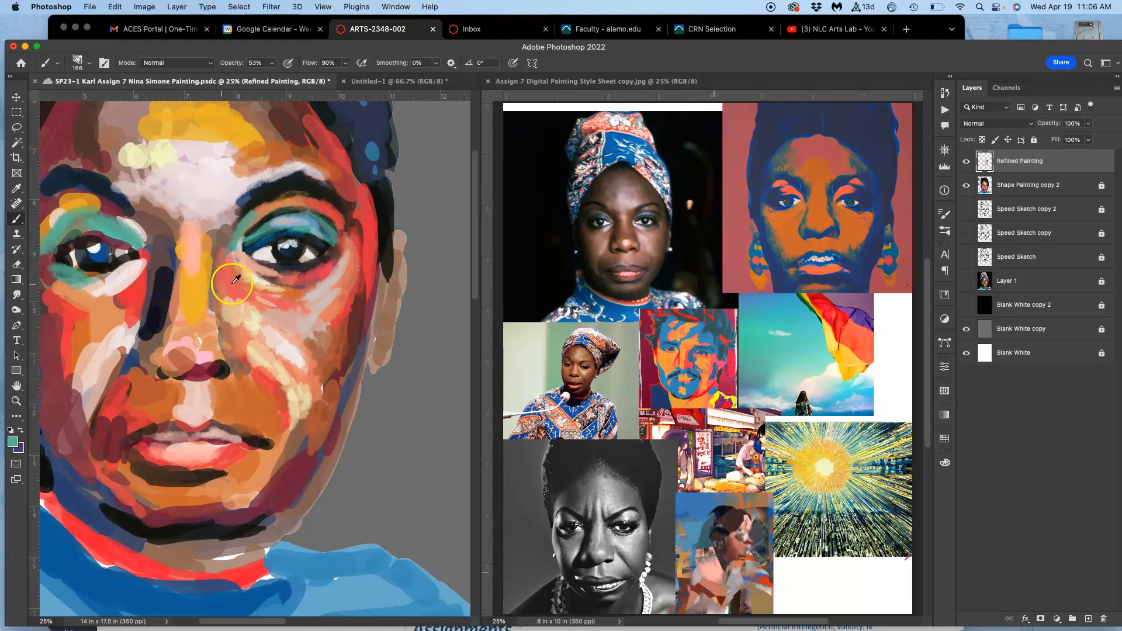
pyautogui.keyDown('alt'); pyautogui.click(145, 258); pyautogui.keyUp('alt')
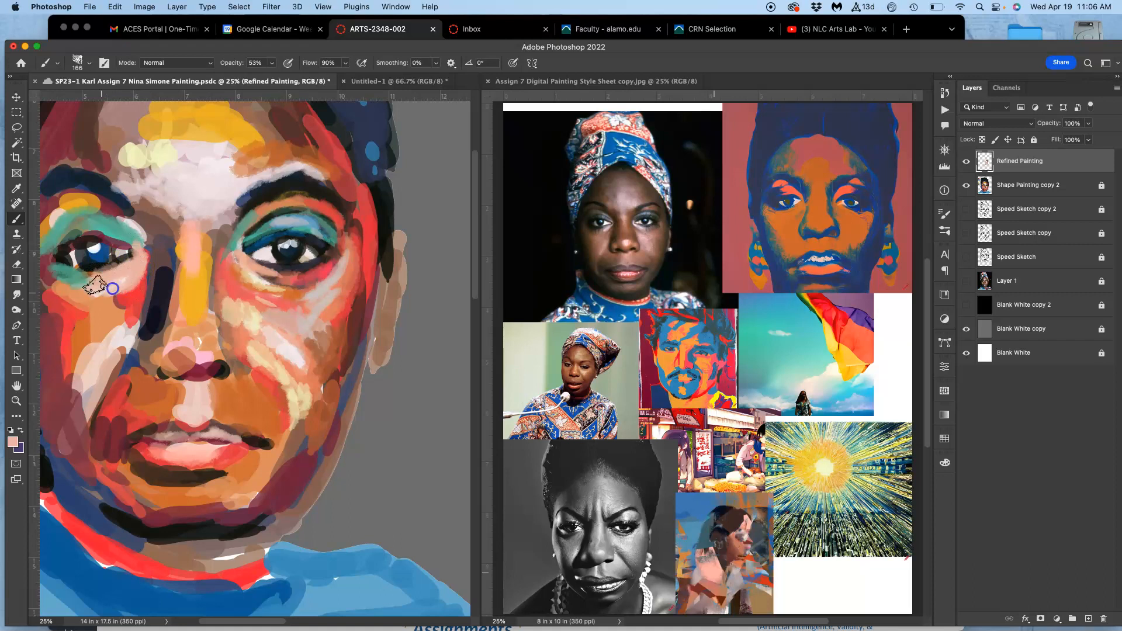
pyautogui.moveTo(151, 282); pyautogui.dragTo(229, 267)
# Sample a dark tone from the right-hand eye and strengthen the dark contours of the left-hand eye.
pyautogui.keyDown('alt'); pyautogui.click(369, 232); pyautogui.keyUp('alt')
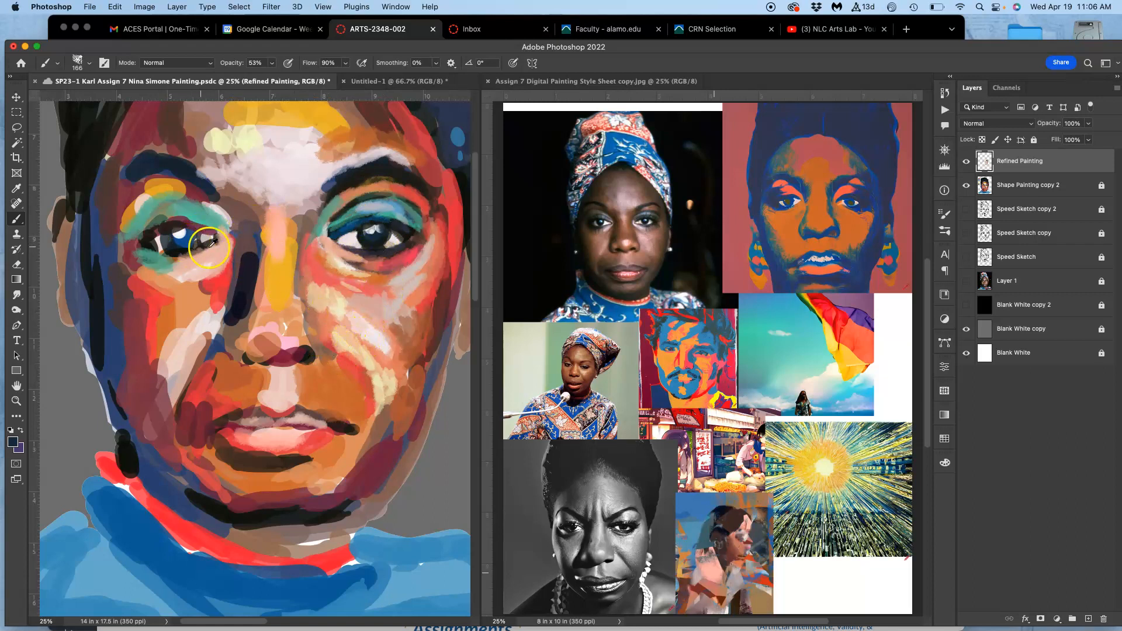
pyautogui.keyDown('alt'); pyautogui.click(404, 228); pyautogui.keyUp('alt')
pyautogui.keyDown('alt'); pyautogui.click(183, 221); pyautogui.keyUp('alt')
# Paint dark red around the outer corner of the right-hand eye and bright red along the crease above its eyelid.
pyautogui.moveTo(393, 227); pyautogui.dragTo(407, 241)
pyautogui.moveTo(426, 202)
pyautogui.mouseDown()
pyautogui.moveTo(403, 243)
pyautogui.moveTo(433, 203)
pyautogui.moveTo(419, 199)
pyautogui.moveTo(423, 211)
pyautogui.mouseUp()
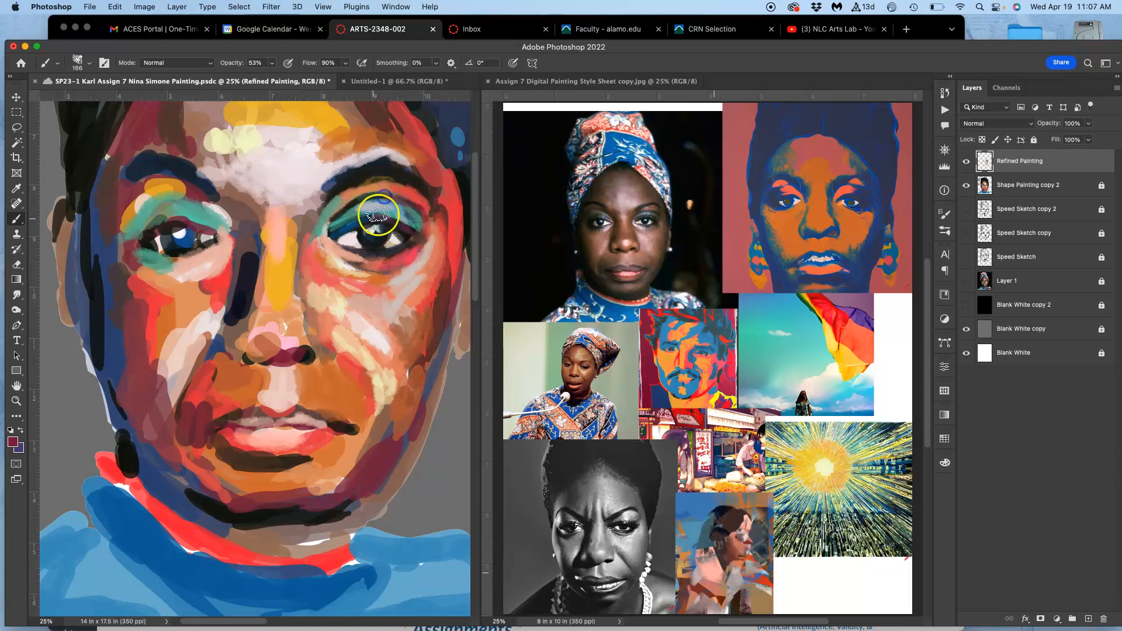
pyautogui.keyDown('alt'); pyautogui.click(383, 207); pyautogui.keyUp('alt')
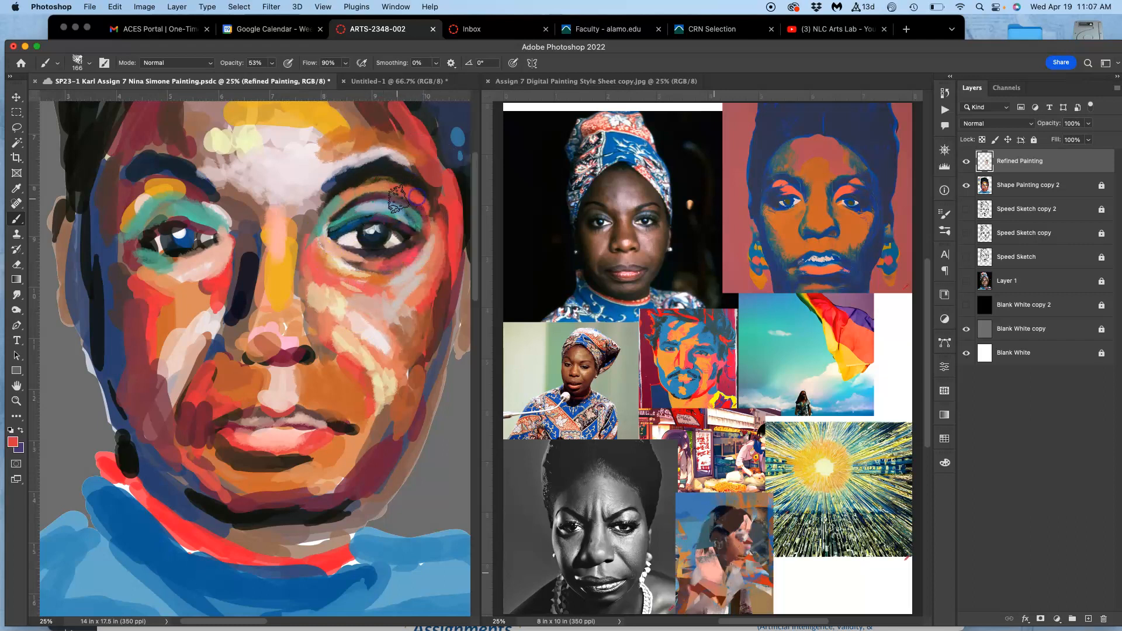
pyautogui.moveTo(416, 215)
pyautogui.mouseDown()
pyautogui.moveTo(384, 218)
pyautogui.moveTo(371, 193)
pyautogui.mouseUp()
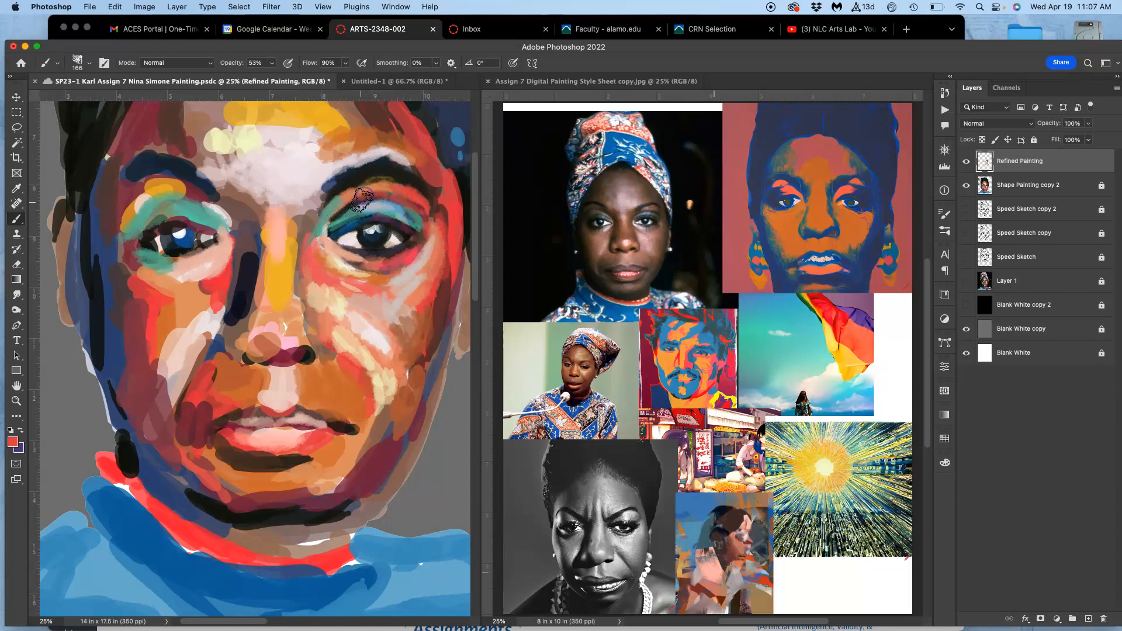
# Paint sampled red and orange strokes beside the nose and across the lower right-hand cheek.
pyautogui.moveTo(312, 264); pyautogui.dragTo(266, 316)
pyautogui.moveTo(340, 359); pyautogui.dragTo(337, 372)
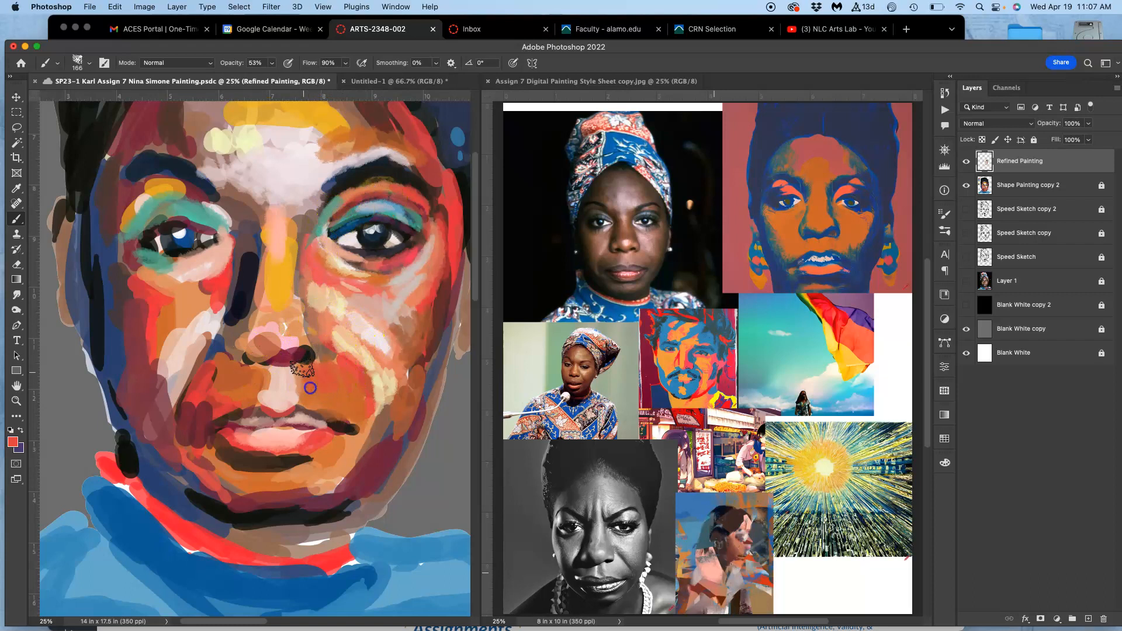
pyautogui.keyDown('alt'); pyautogui.click(402, 402); pyautogui.keyUp('alt')
pyautogui.moveTo(375, 401); pyautogui.dragTo(349, 389)
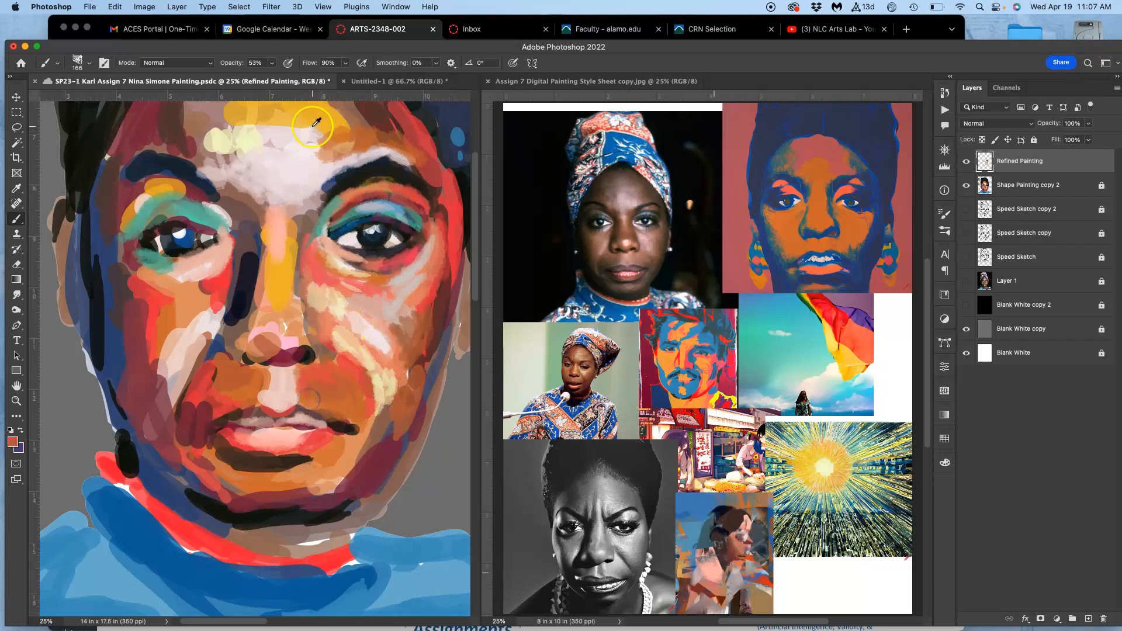
pyautogui.moveTo(340, 359); pyautogui.dragTo(323, 382)
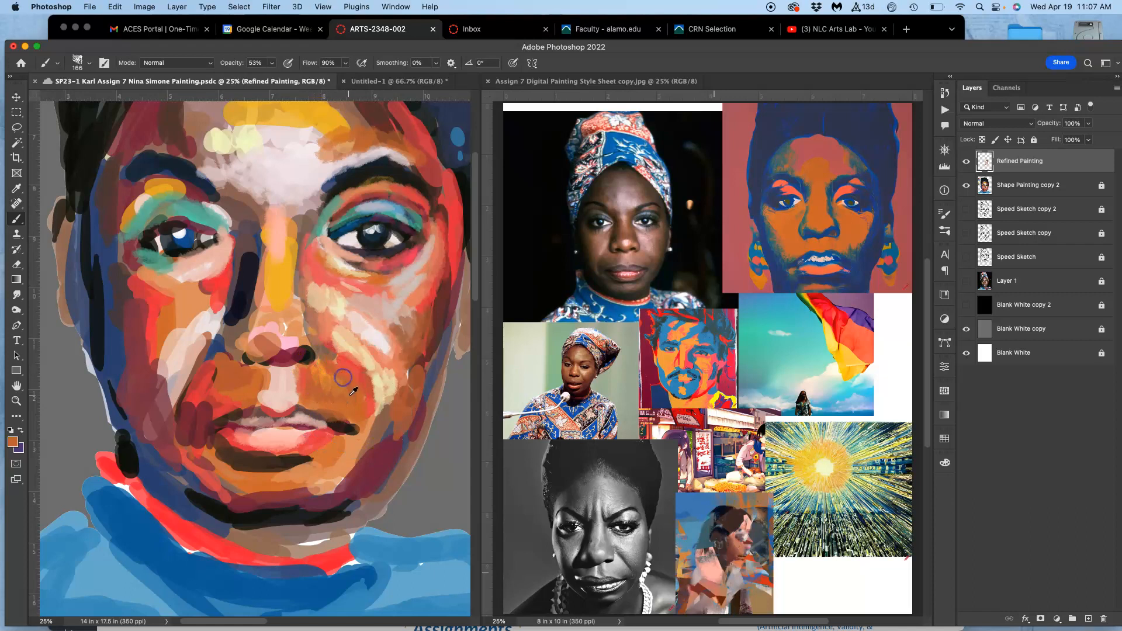
# Rework the area between nose and upper lip with sampled cream and orange-brown strokes.
pyautogui.moveTo(283, 337); pyautogui.dragTo(297, 378)
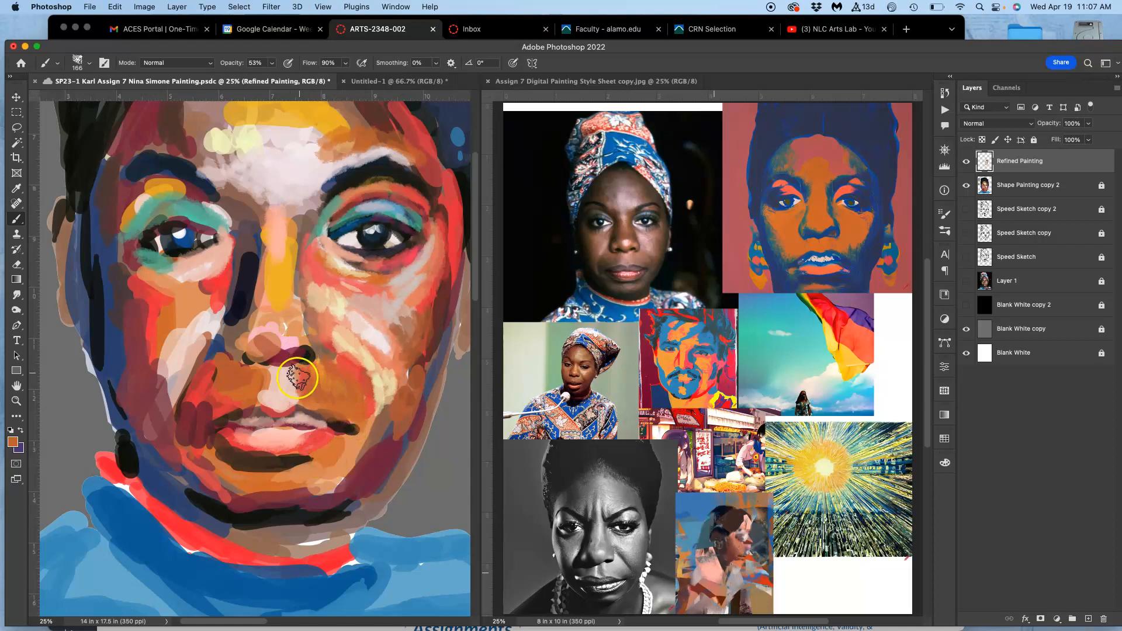
pyautogui.keyDown('alt'); pyautogui.click(338, 326); pyautogui.keyUp('alt')
pyautogui.click(286, 392)
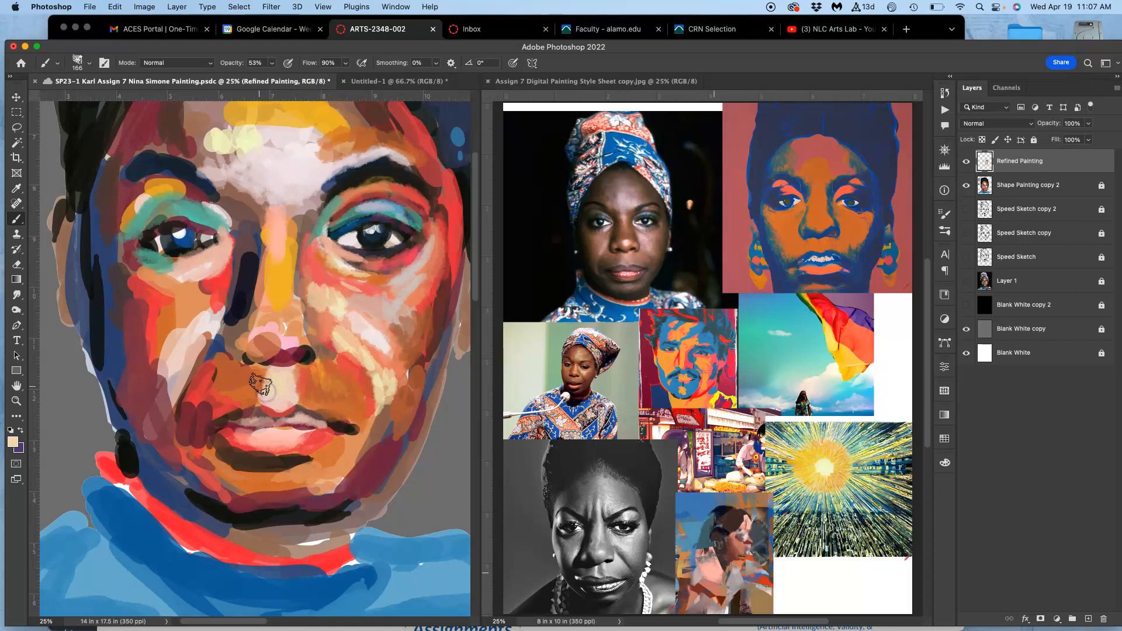
pyautogui.keyDown('alt'); pyautogui.click(227, 361); pyautogui.keyUp('alt')
pyautogui.keyDown('alt'); pyautogui.click(238, 389); pyautogui.keyUp('alt')
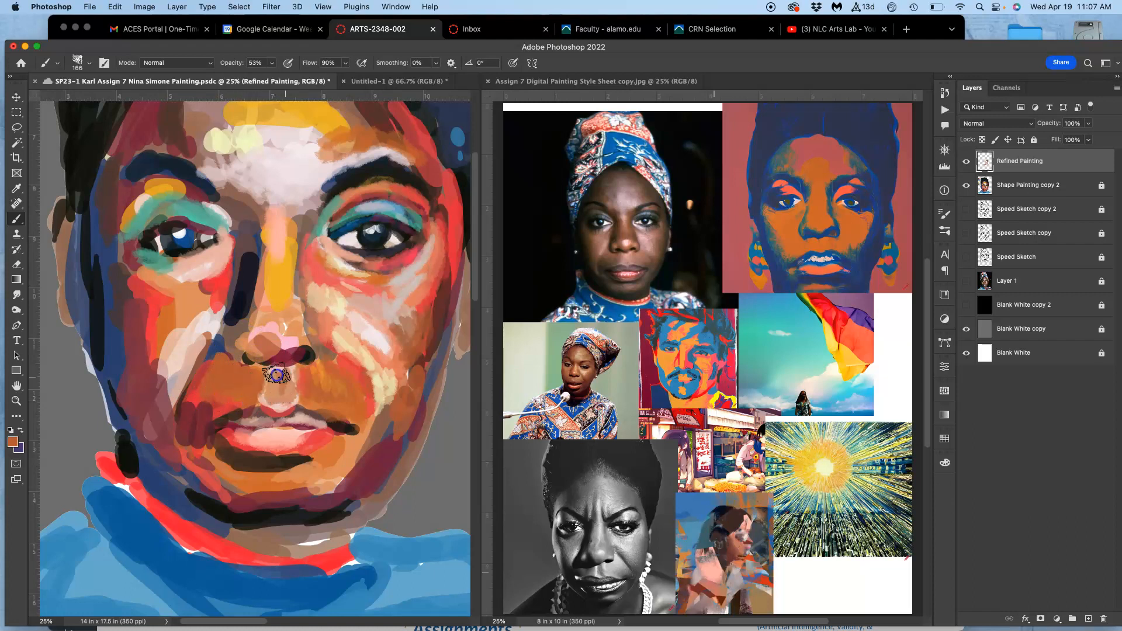
pyautogui.moveTo(286, 373); pyautogui.dragTo(273, 396)
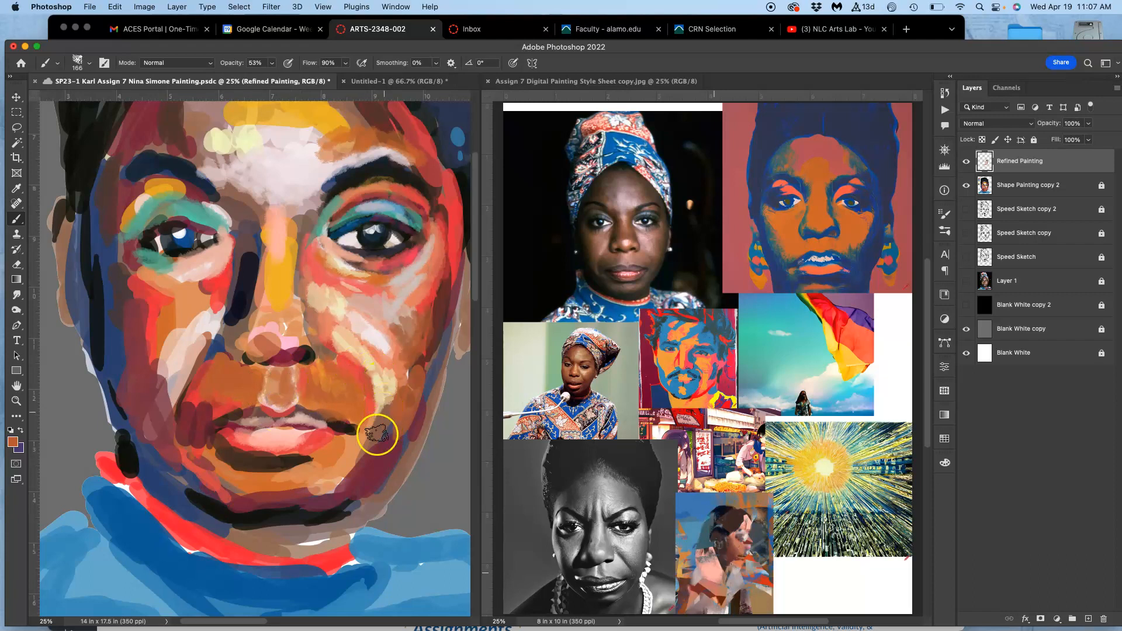
# Paint sampled orange strokes over the lower right-hand cheek and the chin beside the mouth corner.
pyautogui.moveTo(378, 422); pyautogui.dragTo(349, 470)
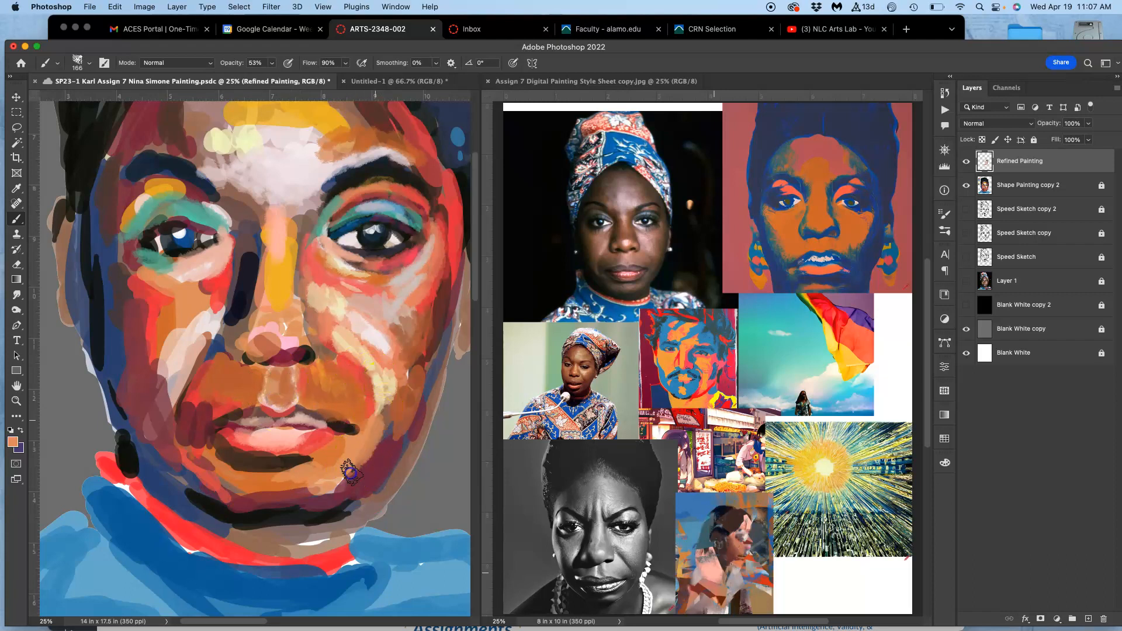
pyautogui.moveTo(388, 422)
pyautogui.mouseDown()
pyautogui.moveTo(333, 488)
pyautogui.moveTo(336, 477)
pyautogui.moveTo(262, 502)
pyautogui.moveTo(325, 496)
pyautogui.moveTo(312, 491)
pyautogui.moveTo(347, 474)
pyautogui.moveTo(376, 434)
pyautogui.moveTo(374, 444)
pyautogui.moveTo(398, 381)
pyautogui.mouseUp()
pyautogui.moveTo(387, 442); pyautogui.dragTo(385, 446)
# Sample red from the right-hand edge of the face and rework the jawline with red and darker strokes.
pyautogui.keyDown('alt'); pyautogui.click(430, 262); pyautogui.keyUp('alt')
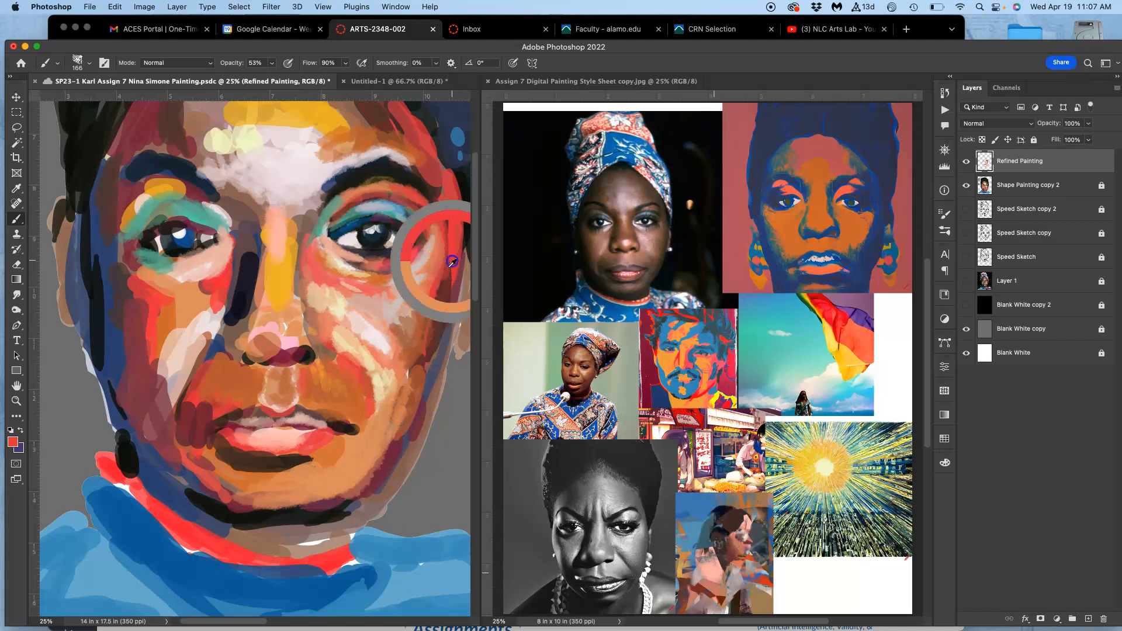
pyautogui.moveTo(415, 344)
pyautogui.mouseDown()
pyautogui.moveTo(452, 293)
pyautogui.moveTo(436, 338)
pyautogui.moveTo(445, 301)
pyautogui.moveTo(429, 312)
pyautogui.moveTo(402, 438)
pyautogui.moveTo(388, 442)
pyautogui.moveTo(385, 466)
pyautogui.moveTo(399, 454)
pyautogui.moveTo(413, 395)
pyautogui.moveTo(383, 416)
pyautogui.moveTo(326, 504)
pyautogui.moveTo(270, 512)
pyautogui.moveTo(215, 490)
pyautogui.moveTo(216, 465)
pyautogui.moveTo(192, 471)
pyautogui.moveTo(182, 501)
pyautogui.moveTo(165, 474)
pyautogui.moveTo(211, 493)
pyautogui.moveTo(175, 472)
pyautogui.mouseUp()
pyautogui.keyDown('alt'); pyautogui.click(153, 434); pyautogui.keyUp('alt')
pyautogui.moveTo(153, 435); pyautogui.dragTo(140, 413)
# Sample black from the hairline and darken the left-hand side of the face from temple to jaw, including the left-hand eyebrow.
pyautogui.keyDown('alt'); pyautogui.click(95, 291); pyautogui.keyUp('alt')
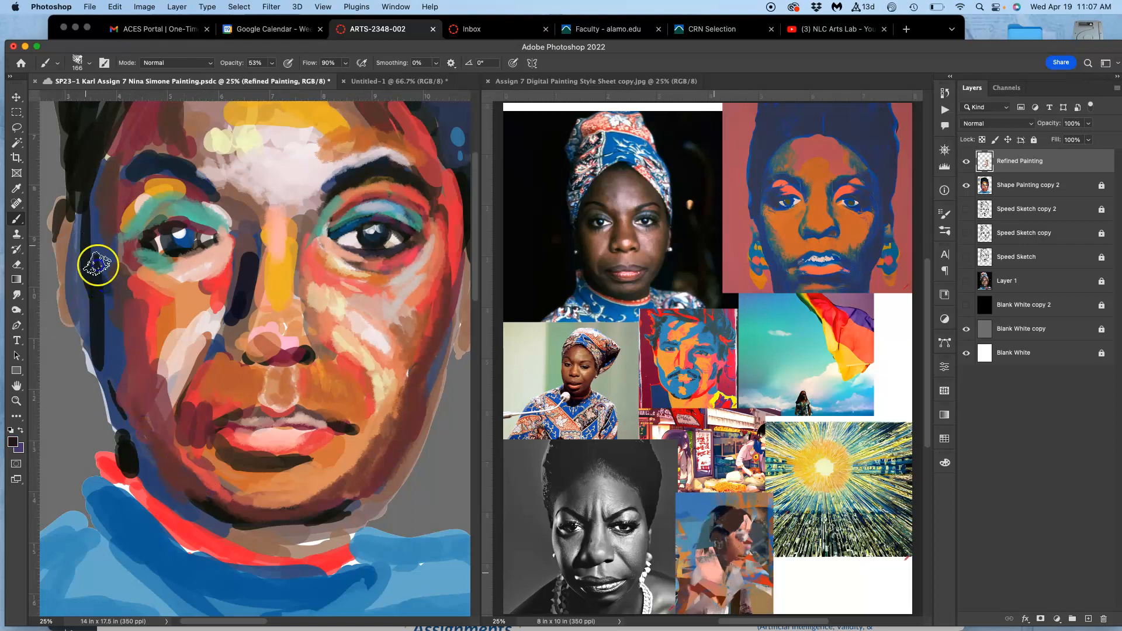
pyautogui.moveTo(103, 151)
pyautogui.mouseDown()
pyautogui.moveTo(117, 251)
pyautogui.moveTo(93, 344)
pyautogui.moveTo(108, 345)
pyautogui.moveTo(121, 323)
pyautogui.moveTo(135, 330)
pyautogui.moveTo(131, 425)
pyautogui.moveTo(105, 379)
pyautogui.moveTo(129, 433)
pyautogui.moveTo(102, 386)
pyautogui.moveTo(158, 465)
pyautogui.moveTo(138, 431)
pyautogui.moveTo(168, 462)
pyautogui.moveTo(175, 489)
pyautogui.moveTo(133, 440)
pyautogui.moveTo(142, 475)
pyautogui.moveTo(137, 469)
pyautogui.moveTo(175, 519)
pyautogui.moveTo(130, 473)
pyautogui.moveTo(230, 538)
pyautogui.mouseUp()
pyautogui.keyDown('alt'); pyautogui.click(211, 404); pyautogui.keyUp('alt')
pyautogui.keyDown('alt'); pyautogui.click(289, 173); pyautogui.keyUp('alt')
pyautogui.click(100, 259)
pyautogui.moveTo(176, 170); pyautogui.dragTo(134, 176)
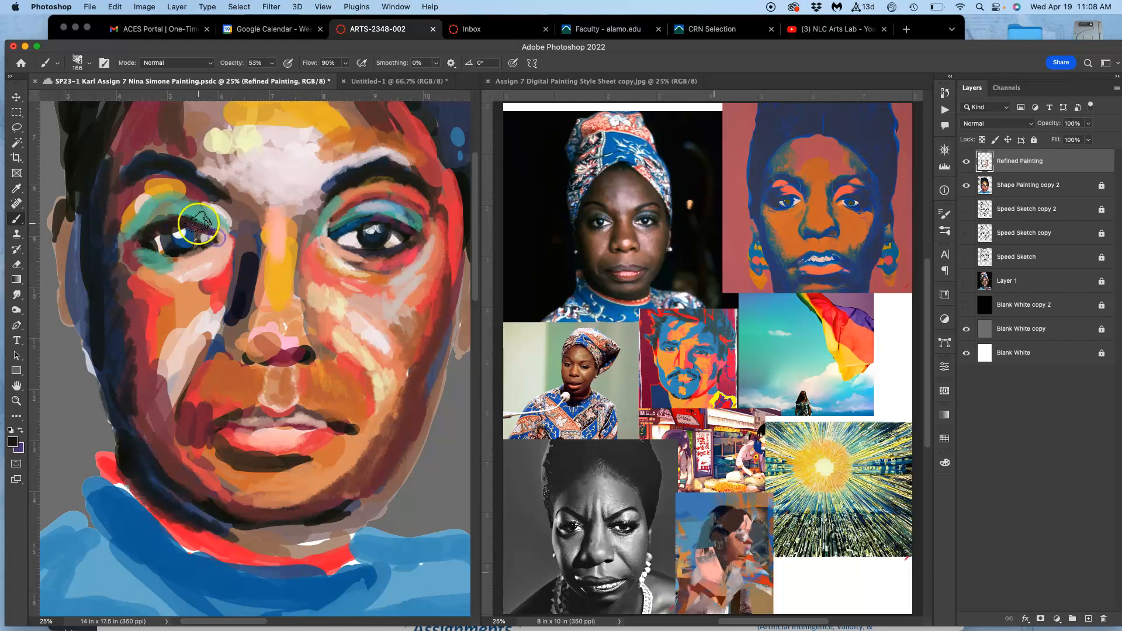
# Paint sampled pale pink beneath the left-hand eye and red across the upper left-hand cheek.
pyautogui.moveTo(225, 245)
pyautogui.mouseDown()
pyautogui.moveTo(194, 315)
pyautogui.moveTo(207, 288)
pyautogui.moveTo(194, 271)
pyautogui.moveTo(223, 253)
pyautogui.mouseUp()
pyautogui.keyDown('alt'); pyautogui.click(196, 273); pyautogui.keyUp('alt')
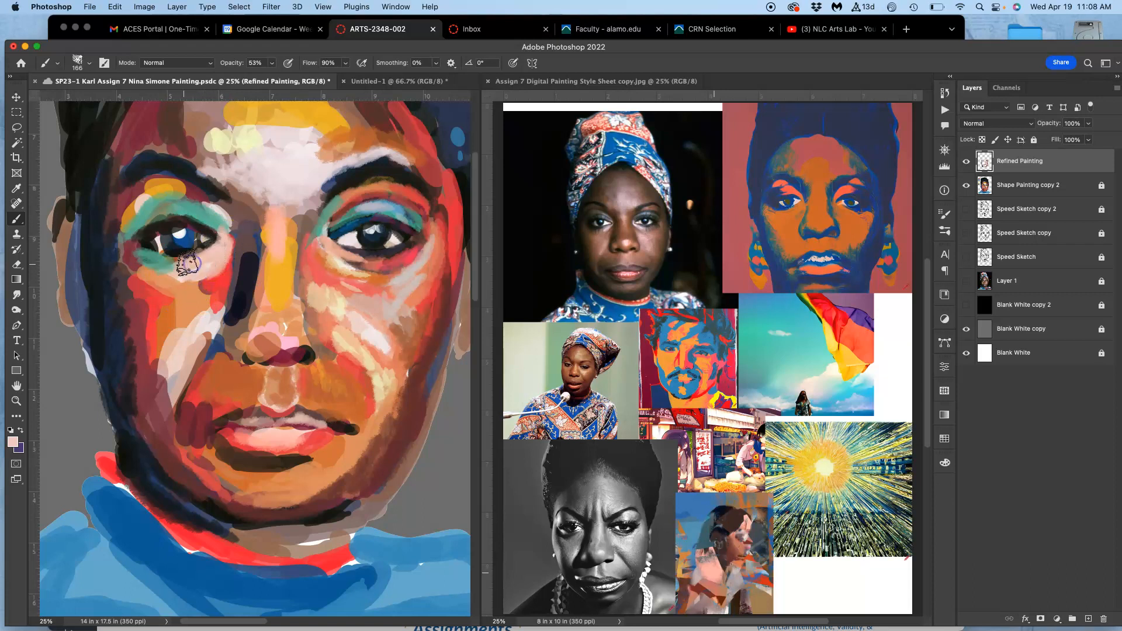
pyautogui.keyDown('alt'); pyautogui.click(336, 266); pyautogui.keyUp('alt')
pyautogui.moveTo(191, 285)
pyautogui.mouseDown()
pyautogui.moveTo(152, 287)
pyautogui.moveTo(168, 296)
pyautogui.moveTo(138, 268)
pyautogui.moveTo(160, 298)
pyautogui.moveTo(128, 268)
pyautogui.moveTo(149, 310)
pyautogui.mouseUp()
pyautogui.keyDown('alt'); pyautogui.click(160, 299); pyautogui.keyUp('alt')
pyautogui.keyDown('alt'); pyautogui.click(153, 306); pyautogui.keyUp('alt')
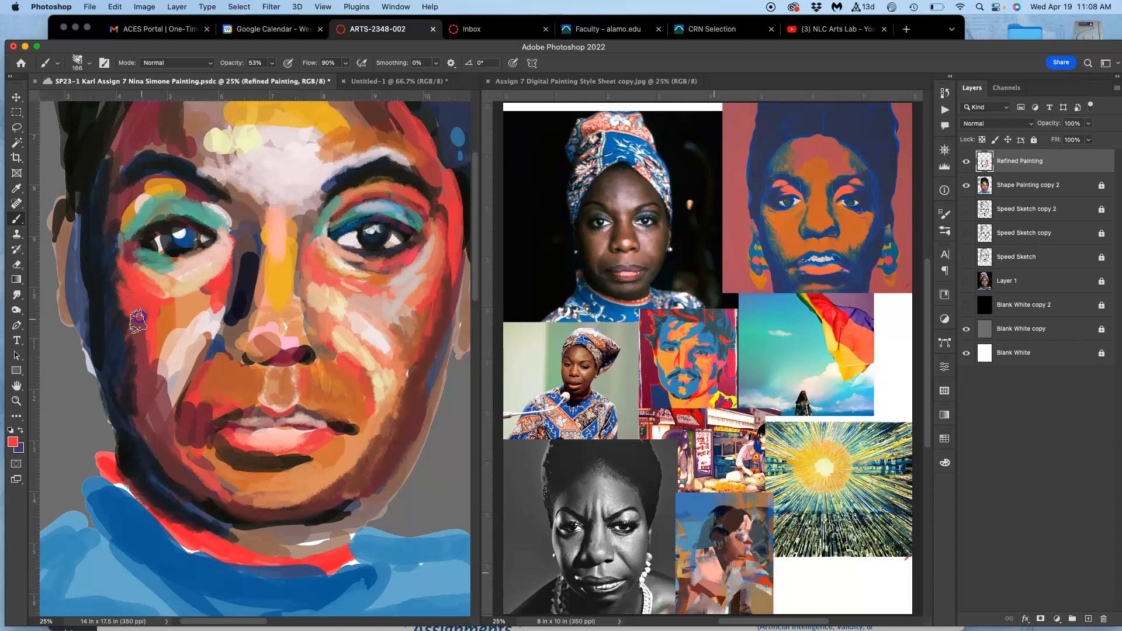
# Blend sampled orange, muted red and pale pink strokes down the left-hand cheek toward the mouth.
pyautogui.keyDown('alt'); pyautogui.click(176, 319); pyautogui.keyUp('alt')
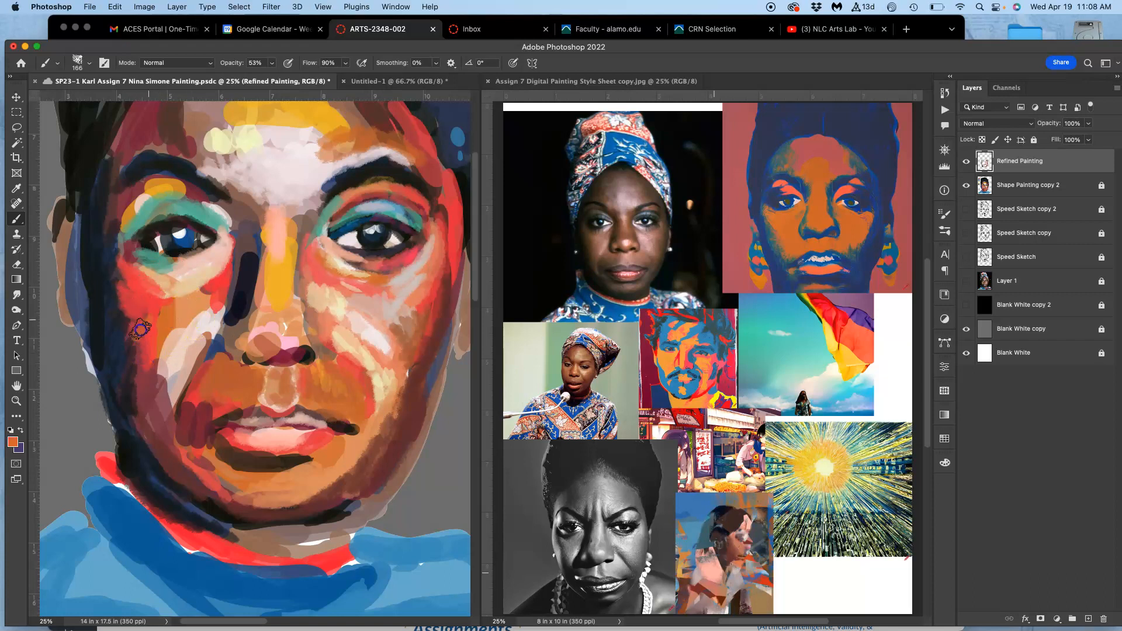
pyautogui.keyDown('alt'); pyautogui.click(174, 340); pyautogui.keyUp('alt')
pyautogui.moveTo(168, 362)
pyautogui.mouseDown()
pyautogui.moveTo(166, 332)
pyautogui.moveTo(153, 337)
pyautogui.mouseUp()
pyautogui.keyDown('alt'); pyautogui.click(165, 377); pyautogui.keyUp('alt')
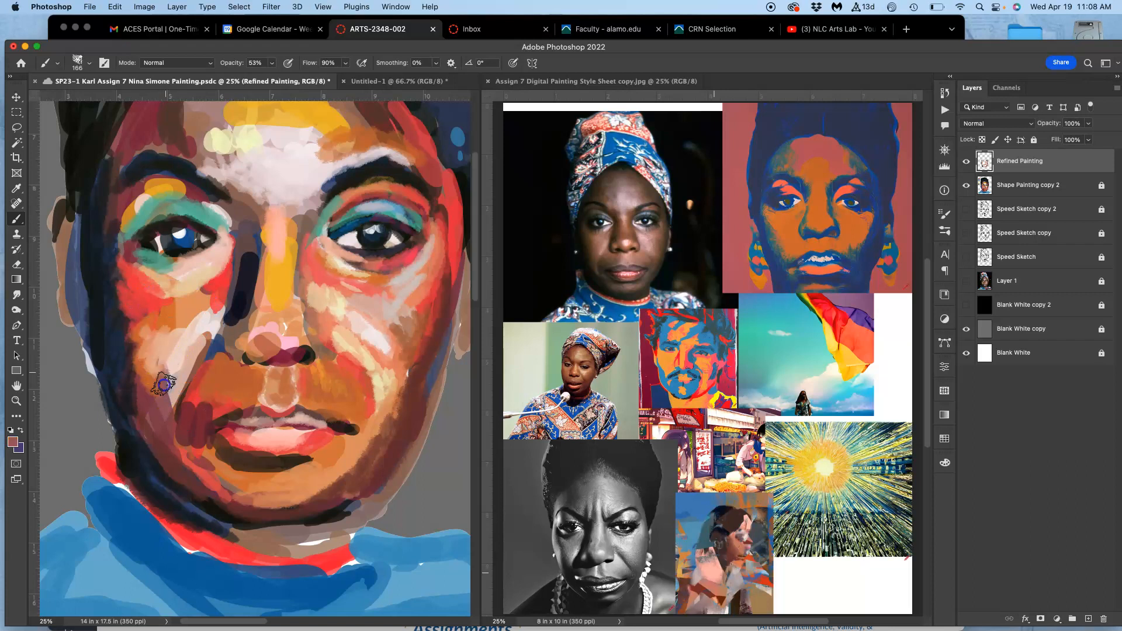
pyautogui.keyDown('alt'); pyautogui.click(167, 370); pyautogui.keyUp('alt')
pyautogui.moveTo(169, 396)
pyautogui.mouseDown()
pyautogui.moveTo(173, 419)
pyautogui.moveTo(202, 304)
pyautogui.mouseUp()
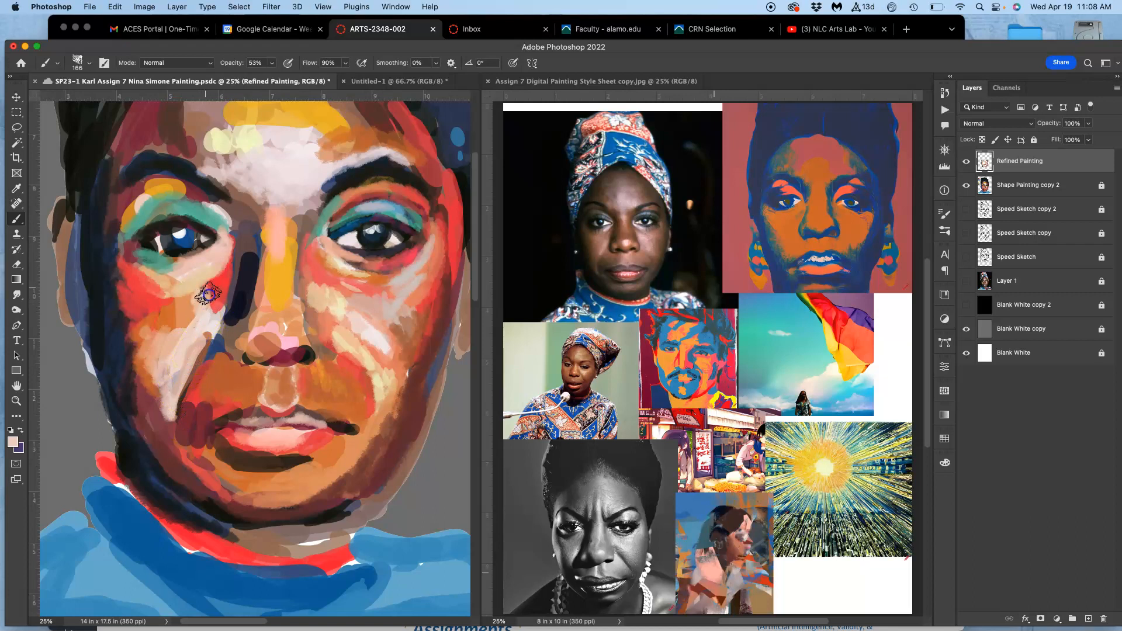
# Add a peach tone beneath the left-hand eye and brighten the white of that eye with pale pink.
pyautogui.keyDown('alt'); pyautogui.click(161, 288); pyautogui.keyUp('alt')
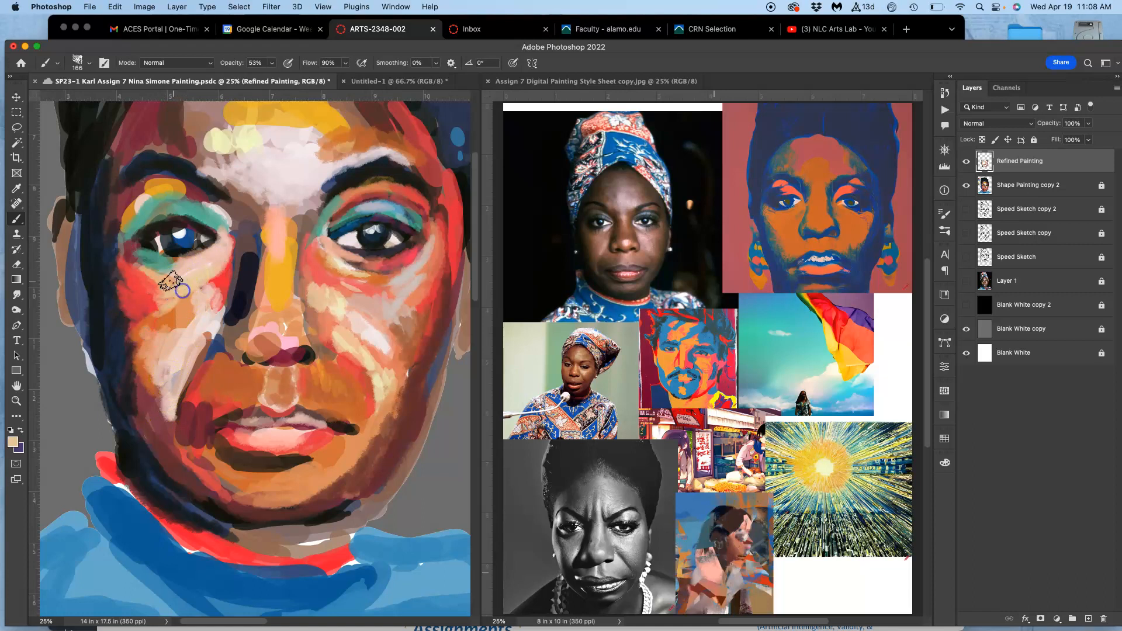
pyautogui.keyDown('alt'); pyautogui.click(166, 261); pyautogui.keyUp('alt')
pyautogui.moveTo(180, 261)
pyautogui.mouseDown()
pyautogui.moveTo(150, 253)
pyautogui.moveTo(199, 251)
pyautogui.mouseUp()
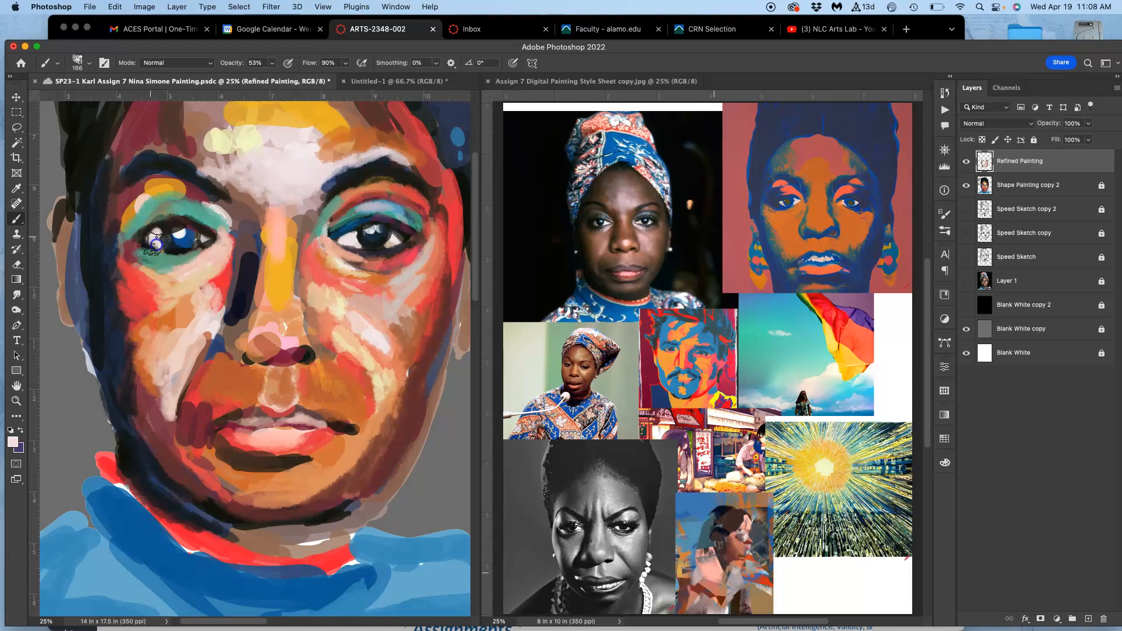
pyautogui.moveTo(162, 249)
pyautogui.mouseDown()
pyautogui.moveTo(246, 235)
pyautogui.moveTo(200, 236)
pyautogui.mouseUp()
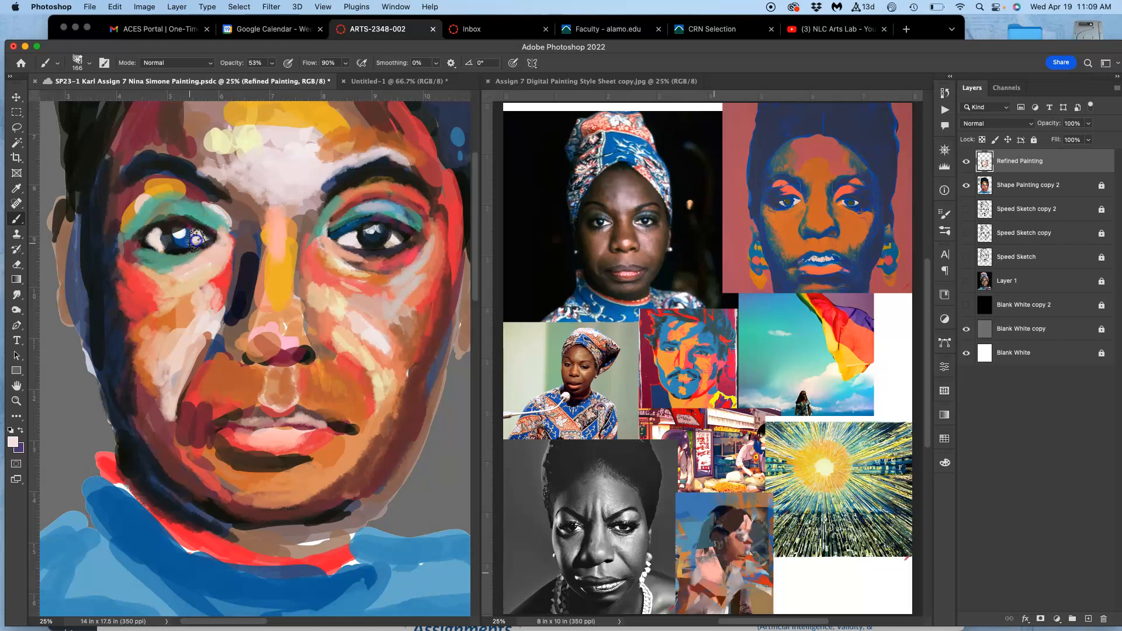
pyautogui.moveTo(198, 233); pyautogui.dragTo(201, 238)
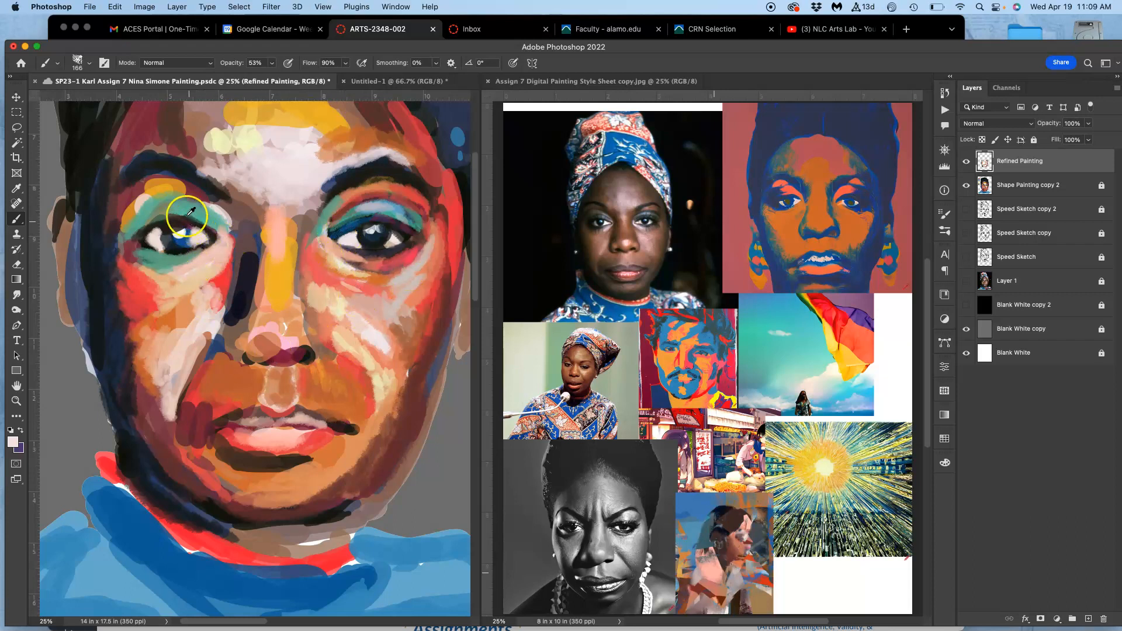
# Rework the outer side of the left-hand eye socket with sampled dark and orange-brown strokes.
pyautogui.keyDown('alt'); pyautogui.click(94, 254); pyautogui.keyUp('alt')
pyautogui.moveTo(113, 257)
pyautogui.mouseDown()
pyautogui.moveTo(123, 287)
pyautogui.moveTo(147, 263)
pyautogui.moveTo(149, 283)
pyautogui.mouseUp()
pyautogui.keyDown('alt'); pyautogui.click(176, 189); pyautogui.keyUp('alt')
pyautogui.moveTo(126, 214)
pyautogui.mouseDown()
pyautogui.moveTo(120, 263)
pyautogui.moveTo(110, 248)
pyautogui.moveTo(125, 269)
pyautogui.mouseUp()
pyautogui.keyDown('alt'); pyautogui.click(167, 296); pyautogui.keyUp('alt')
pyautogui.keyDown('alt'); pyautogui.click(217, 372); pyautogui.keyUp('alt')
pyautogui.moveTo(116, 247)
pyautogui.mouseDown()
pyautogui.moveTo(118, 218)
pyautogui.moveTo(107, 241)
pyautogui.mouseUp()
# Define the outer corner and lower edge of the left-hand eye with sampled dark strokes, then touch up its lid.
pyautogui.moveTo(128, 211); pyautogui.dragTo(111, 246)
pyautogui.keyDown('alt'); pyautogui.click(126, 283); pyautogui.keyUp('alt')
pyautogui.keyDown('alt'); pyautogui.click(243, 294); pyautogui.keyUp('alt')
pyautogui.moveTo(154, 237); pyautogui.dragTo(136, 224)
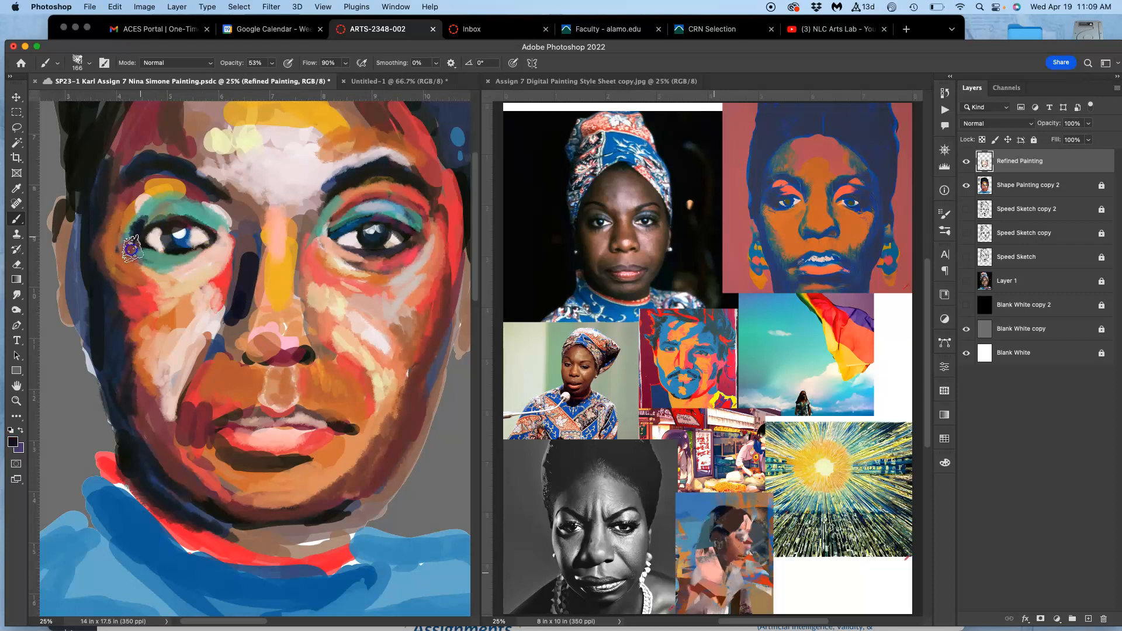
pyautogui.moveTo(145, 268); pyautogui.dragTo(160, 277)
pyautogui.keyDown('alt'); pyautogui.click(199, 199); pyautogui.keyUp('alt')
pyautogui.moveTo(146, 227)
pyautogui.mouseDown()
pyautogui.moveTo(154, 272)
pyautogui.moveTo(170, 255)
pyautogui.moveTo(149, 250)
pyautogui.moveTo(192, 255)
pyautogui.mouseUp()
# Paint sampled navy strokes down the outer left-hand cheek to the jaw.
pyautogui.keyDown('alt'); pyautogui.click(153, 395); pyautogui.keyUp('alt')
pyautogui.moveTo(144, 331)
pyautogui.mouseDown()
pyautogui.moveTo(154, 276)
pyautogui.moveTo(133, 378)
pyautogui.moveTo(216, 343)
pyautogui.moveTo(153, 366)
pyautogui.moveTo(114, 357)
pyautogui.moveTo(140, 428)
pyautogui.mouseUp()
pyautogui.keyDown('alt'); pyautogui.click(131, 381); pyautogui.keyUp('alt')
pyautogui.moveTo(140, 428); pyautogui.dragTo(163, 463)
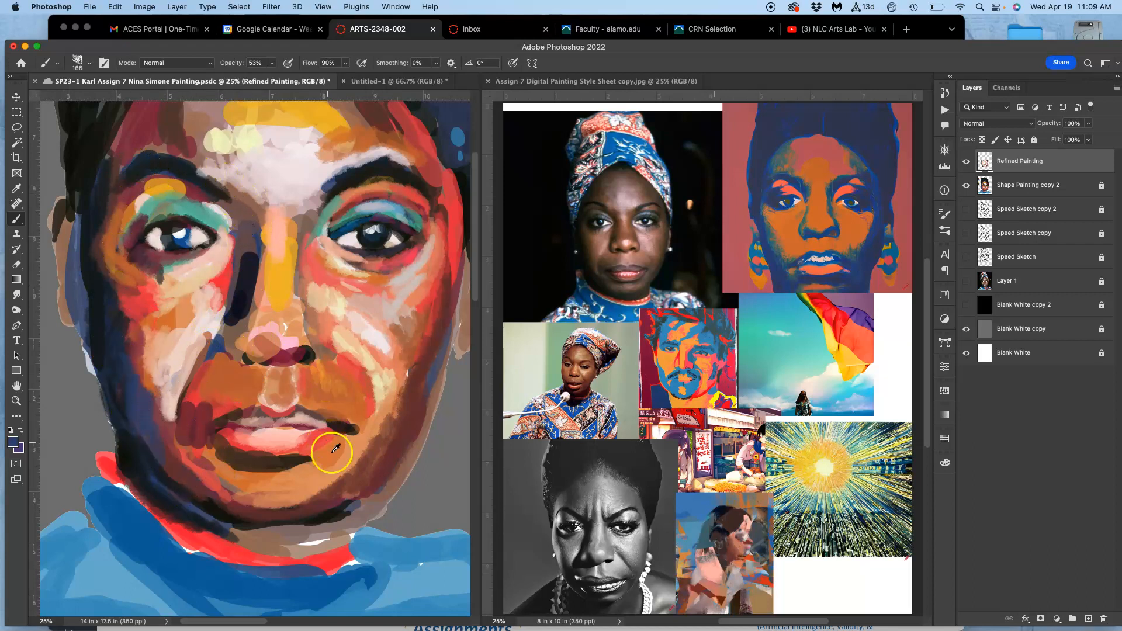
# Sample purple from the rainbow flag reference and paint it along the left side of the nose and the outer left-hand cheek.
pyautogui.moveTo(821, 224); pyautogui.dragTo(835, 227)
pyautogui.keyDown('alt'); pyautogui.click(868, 310); pyautogui.keyUp('alt')
pyautogui.moveTo(133, 386)
pyautogui.mouseDown()
pyautogui.moveTo(147, 436)
pyautogui.moveTo(178, 464)
pyautogui.moveTo(375, 410)
pyautogui.moveTo(245, 384)
pyautogui.moveTo(253, 346)
pyautogui.moveTo(226, 332)
pyautogui.moveTo(234, 327)
pyautogui.moveTo(226, 335)
pyautogui.moveTo(234, 323)
pyautogui.moveTo(227, 352)
pyautogui.moveTo(240, 358)
pyautogui.moveTo(250, 240)
pyautogui.moveTo(238, 203)
pyautogui.moveTo(254, 230)
pyautogui.moveTo(231, 288)
pyautogui.mouseUp()
pyautogui.moveTo(132, 253); pyautogui.dragTo(108, 298)
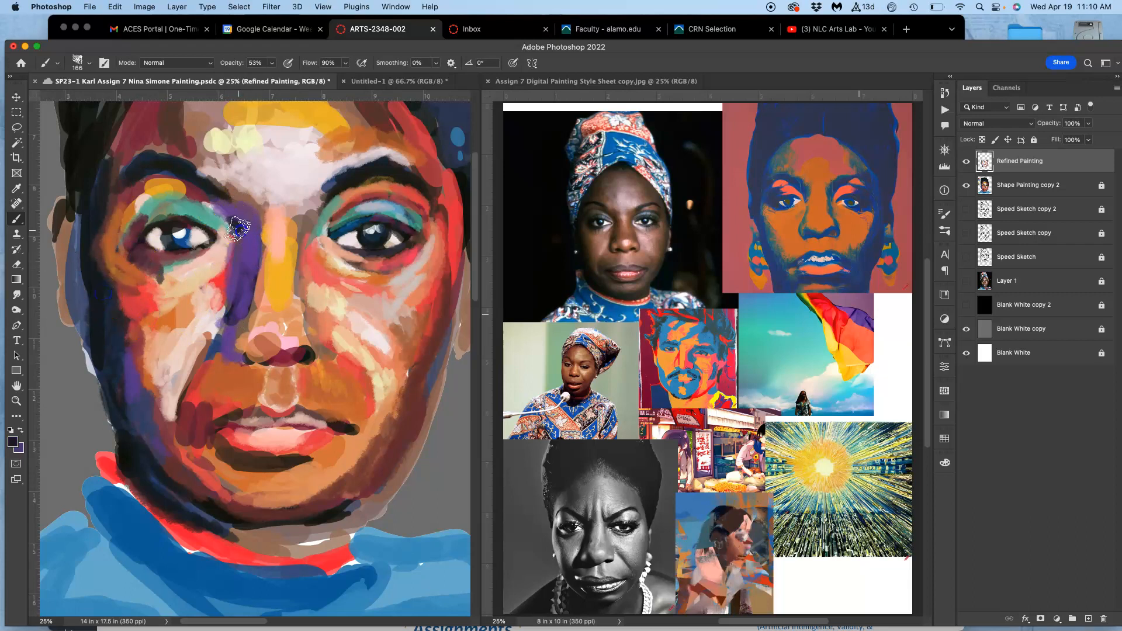
# Paint sampled dark red and orange across the socket between the left-hand eyebrow and the teal eyelid.
pyautogui.keyDown('alt'); pyautogui.click(411, 400); pyautogui.keyUp('alt')
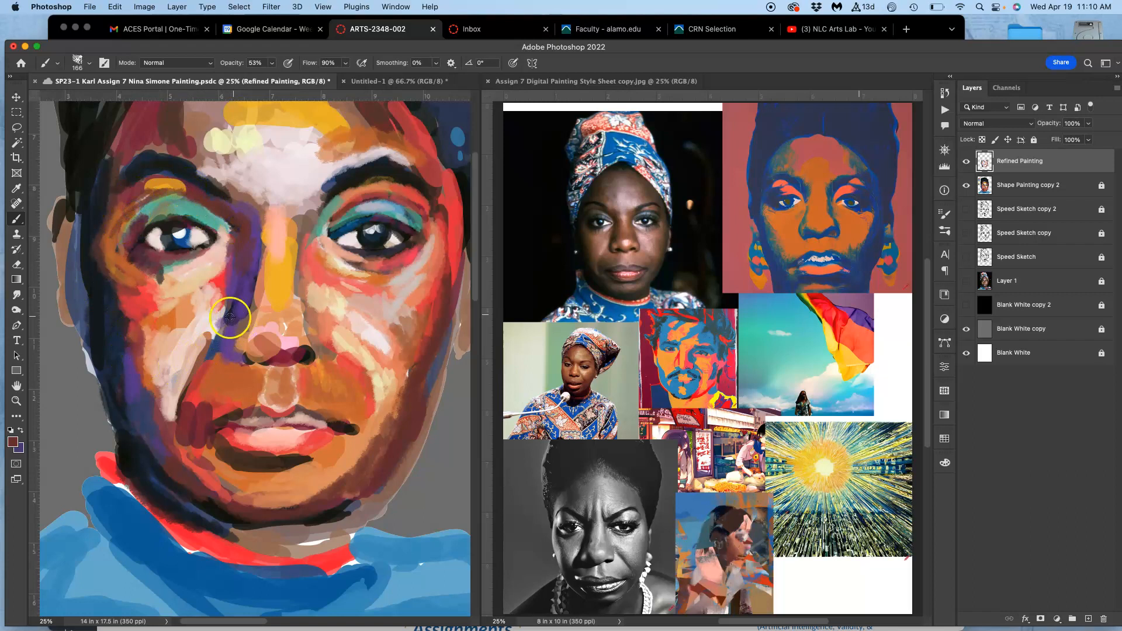
pyautogui.keyDown('alt'); pyautogui.click(190, 321); pyautogui.keyUp('alt')
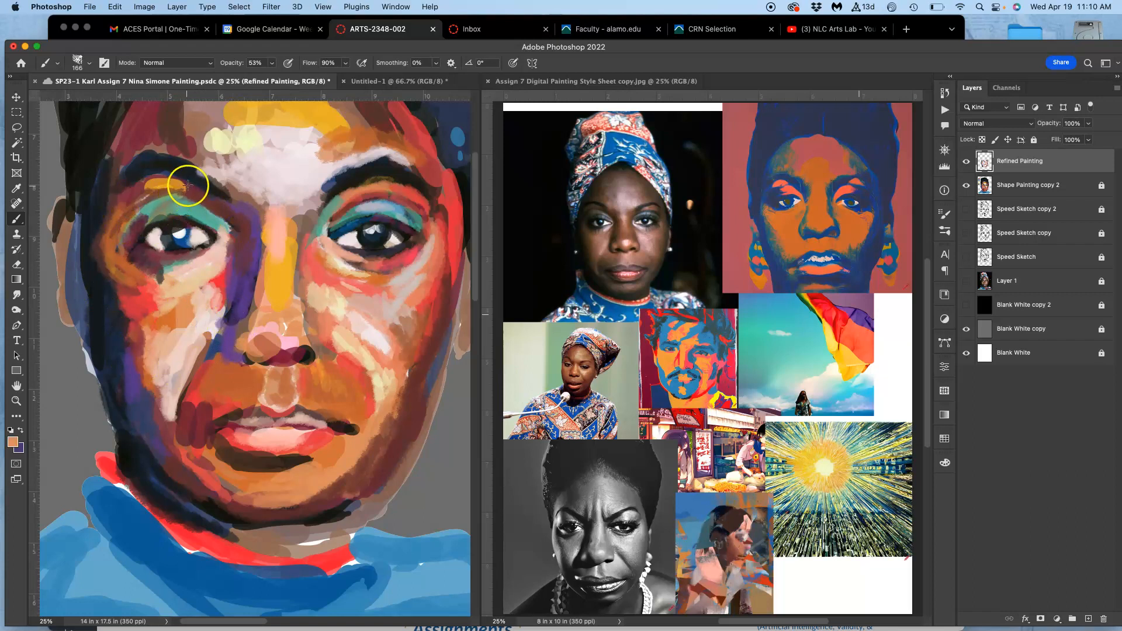
pyautogui.moveTo(154, 186); pyautogui.dragTo(138, 197)
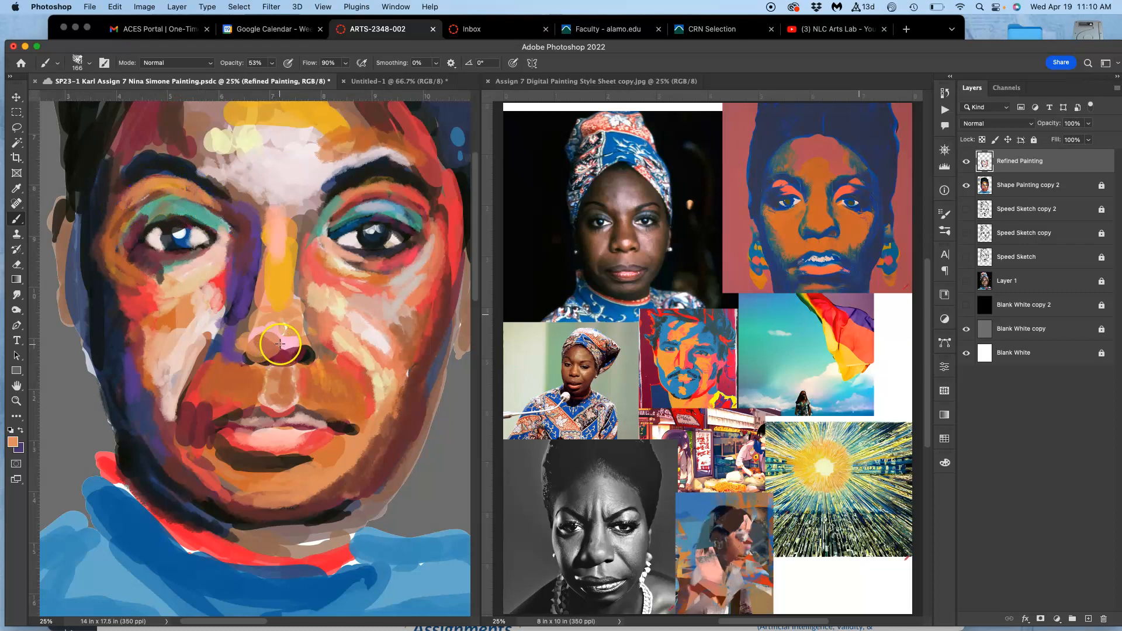
# Sample dark blue from the right-hand eye and strengthen the iris and upper lid line of the left-hand eye.
pyautogui.keyDown('alt'); pyautogui.click(374, 226); pyautogui.keyUp('alt')
pyautogui.moveTo(172, 245); pyautogui.dragTo(189, 219)
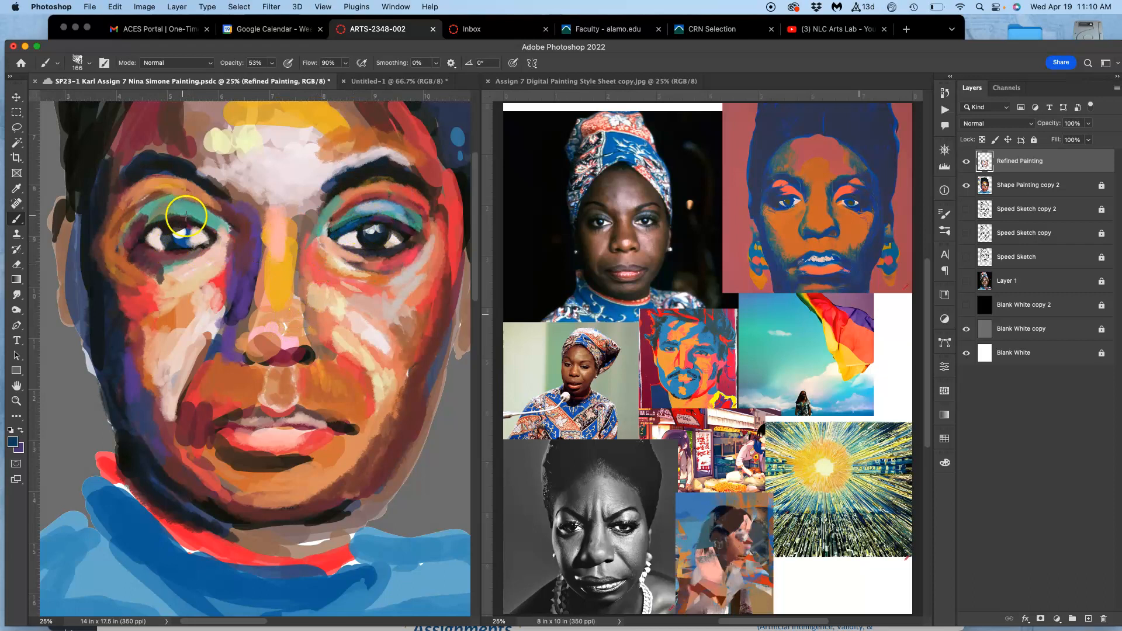
pyautogui.keyDown('alt'); pyautogui.click(156, 219); pyautogui.keyUp('alt')
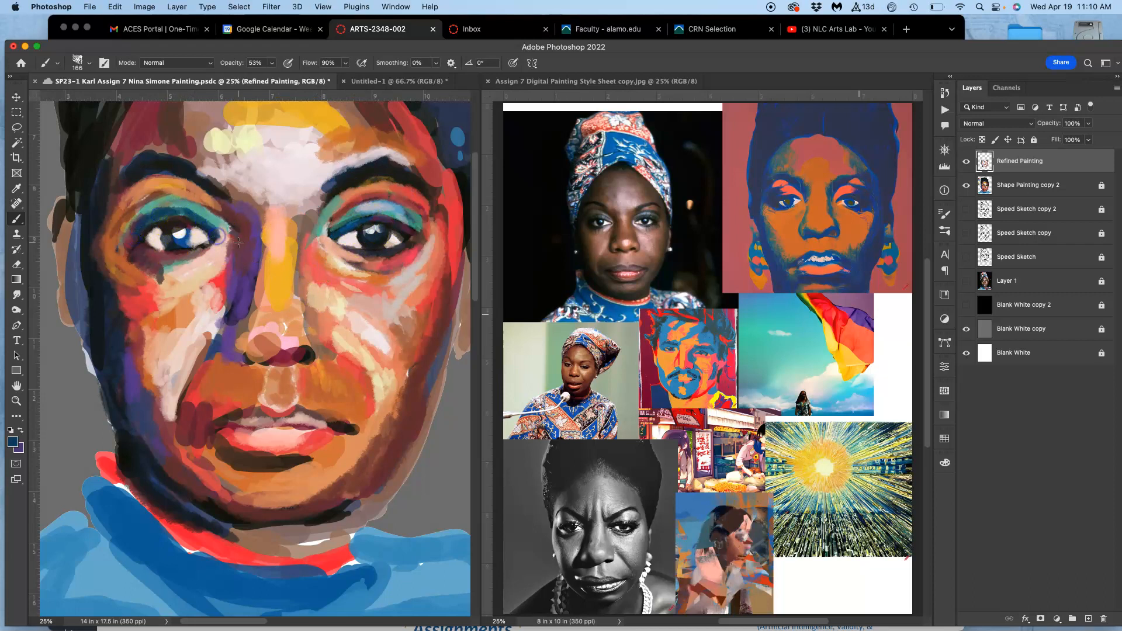
# Paint red beside the nose below the left-hand eye and refine its inner corner with pale pink and dark blue.
pyautogui.keyDown('alt'); pyautogui.click(218, 281); pyautogui.keyUp('alt')
pyautogui.moveTo(236, 250)
pyautogui.mouseDown()
pyautogui.moveTo(197, 293)
pyautogui.moveTo(184, 291)
pyautogui.mouseUp()
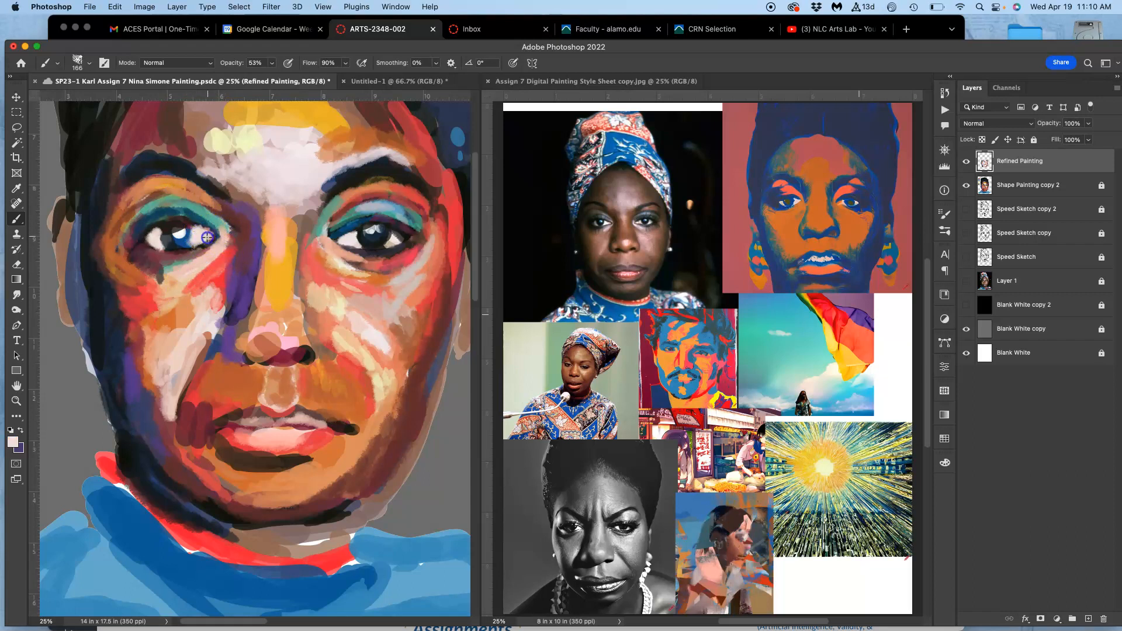
pyautogui.keyDown('alt'); pyautogui.click(353, 248); pyautogui.keyUp('alt')
pyautogui.moveTo(225, 237)
pyautogui.mouseDown()
pyautogui.moveTo(179, 251)
pyautogui.moveTo(222, 239)
pyautogui.mouseUp()
pyautogui.keyDown('alt'); pyautogui.click(349, 236); pyautogui.keyUp('alt')
pyautogui.keyDown('alt'); pyautogui.click(192, 215); pyautogui.keyUp('alt')
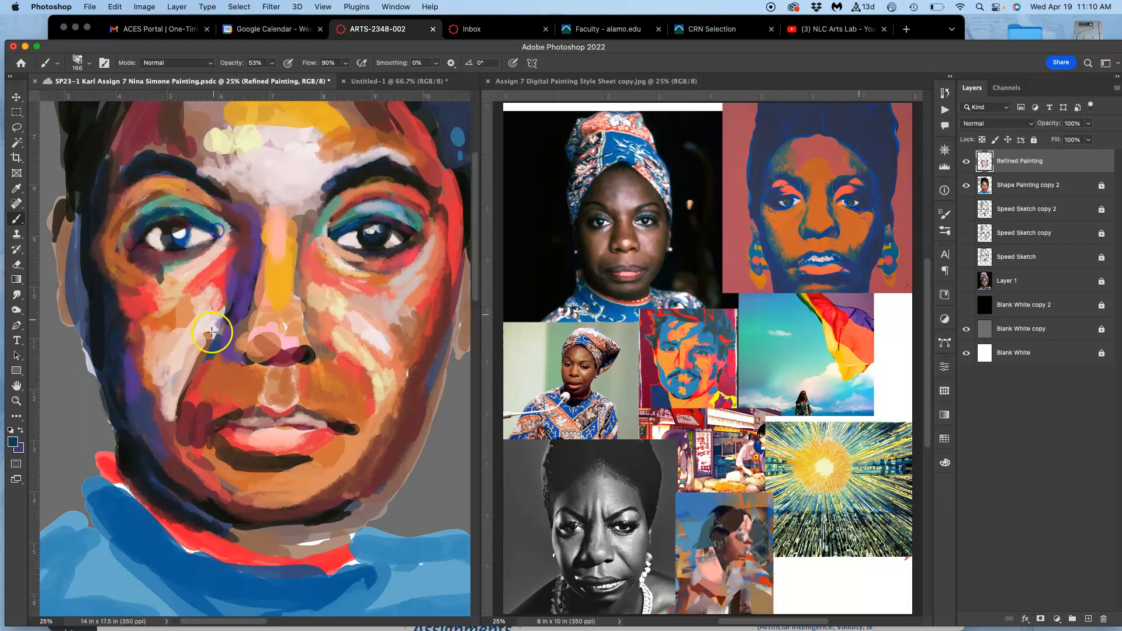
# Sample salmon from below the left-hand eye and paint it down the left-hand cheek to the jaw.
pyautogui.keyDown('alt'); pyautogui.click(190, 281); pyautogui.keyUp('alt')
pyautogui.moveTo(165, 335)
pyautogui.mouseDown()
pyautogui.moveTo(172, 377)
pyautogui.moveTo(206, 338)
pyautogui.moveTo(196, 381)
pyautogui.moveTo(212, 300)
pyautogui.moveTo(164, 345)
pyautogui.mouseUp()
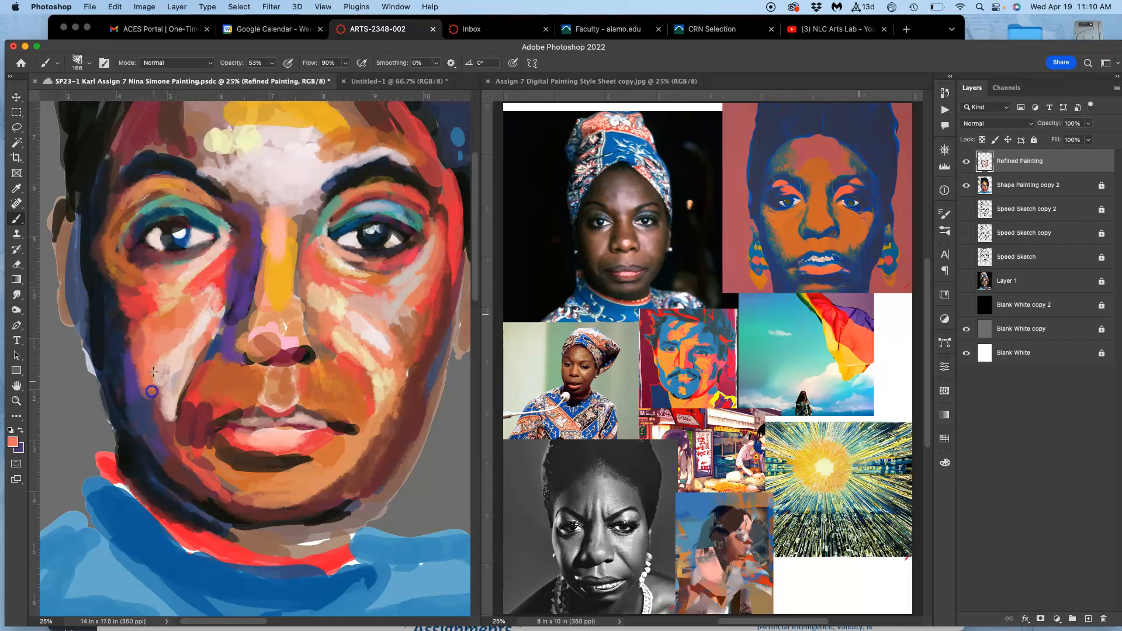
pyautogui.moveTo(153, 433)
pyautogui.mouseDown()
pyautogui.moveTo(161, 444)
pyautogui.moveTo(157, 397)
pyautogui.moveTo(177, 447)
pyautogui.mouseUp()
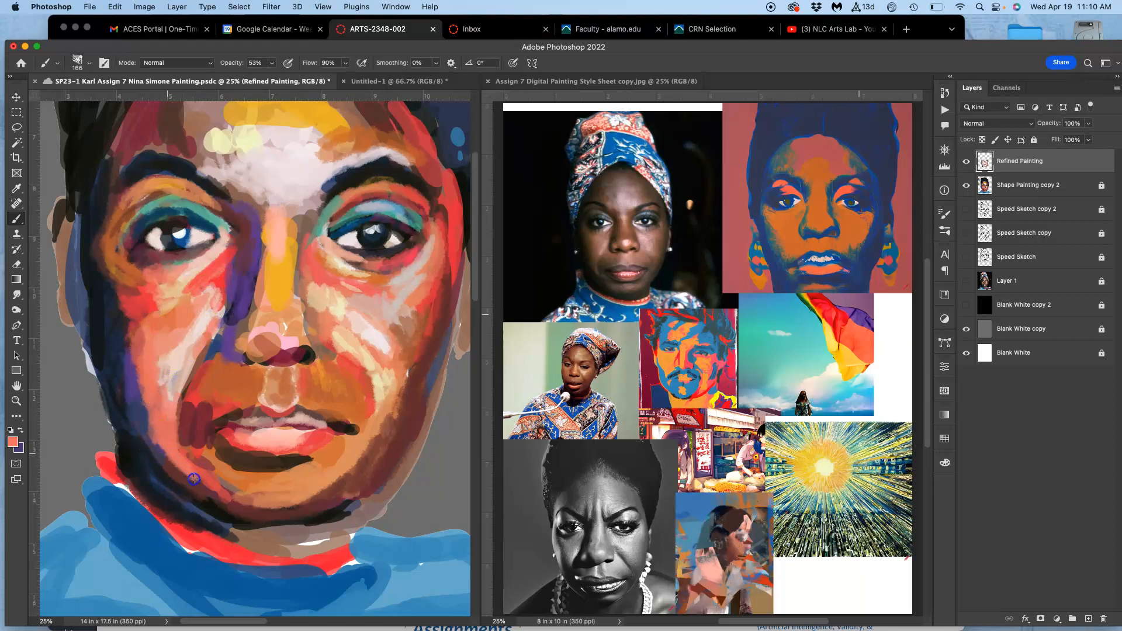
pyautogui.moveTo(142, 383); pyautogui.dragTo(145, 436)
pyautogui.moveTo(138, 354); pyautogui.dragTo(138, 350)
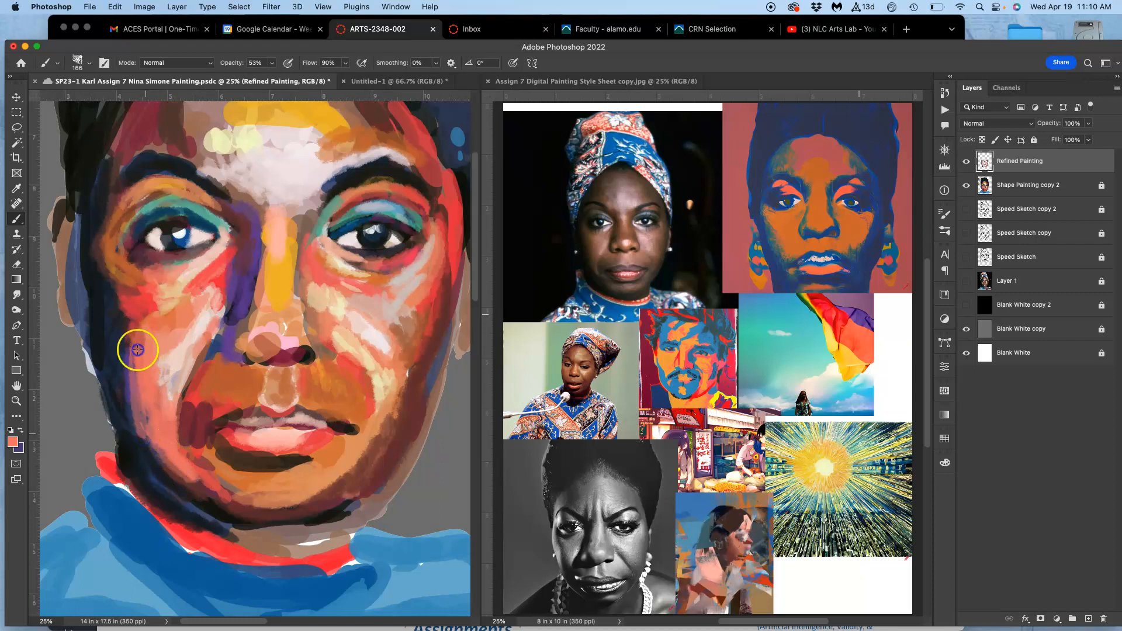
# Sample orange from the pop-art portrait reference and paint it along the outer edge of the left-hand cheek.
pyautogui.keyDown('alt'); pyautogui.click(701, 399); pyautogui.keyUp('alt')
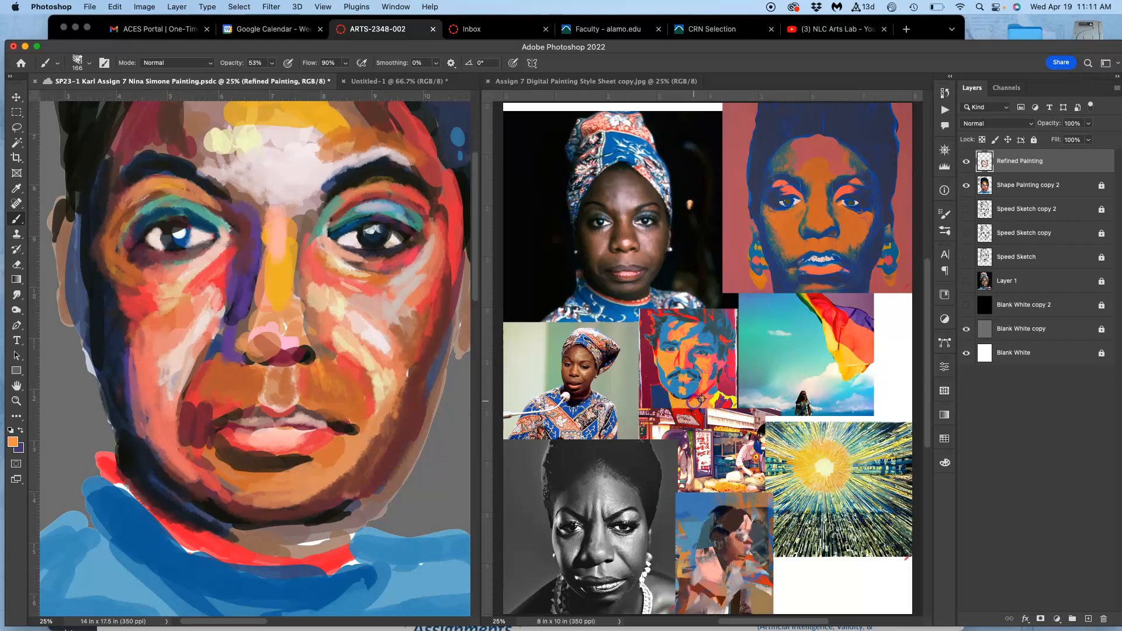
pyautogui.click(133, 396)
pyautogui.moveTo(134, 394)
pyautogui.mouseDown()
pyautogui.moveTo(130, 353)
pyautogui.moveTo(132, 400)
pyautogui.mouseUp()
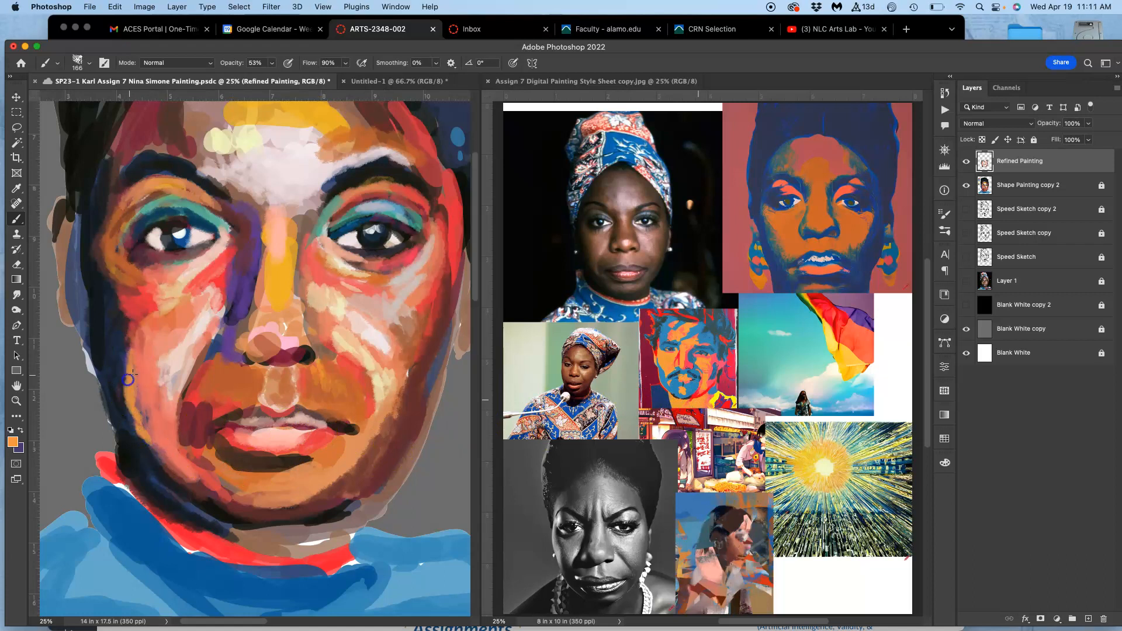
# Sample dark blue from the left-hand eye and paint it down the outer left-hand side of the face.
pyautogui.moveTo(124, 212)
pyautogui.mouseDown()
pyautogui.moveTo(109, 322)
pyautogui.moveTo(127, 335)
pyautogui.moveTo(193, 243)
pyautogui.moveTo(174, 215)
pyautogui.moveTo(190, 218)
pyautogui.moveTo(109, 304)
pyautogui.moveTo(114, 330)
pyautogui.moveTo(124, 304)
pyautogui.moveTo(101, 293)
pyautogui.moveTo(128, 353)
pyautogui.moveTo(125, 417)
pyautogui.mouseUp()
pyautogui.click(181, 216)
pyautogui.moveTo(127, 417); pyautogui.dragTo(134, 403)
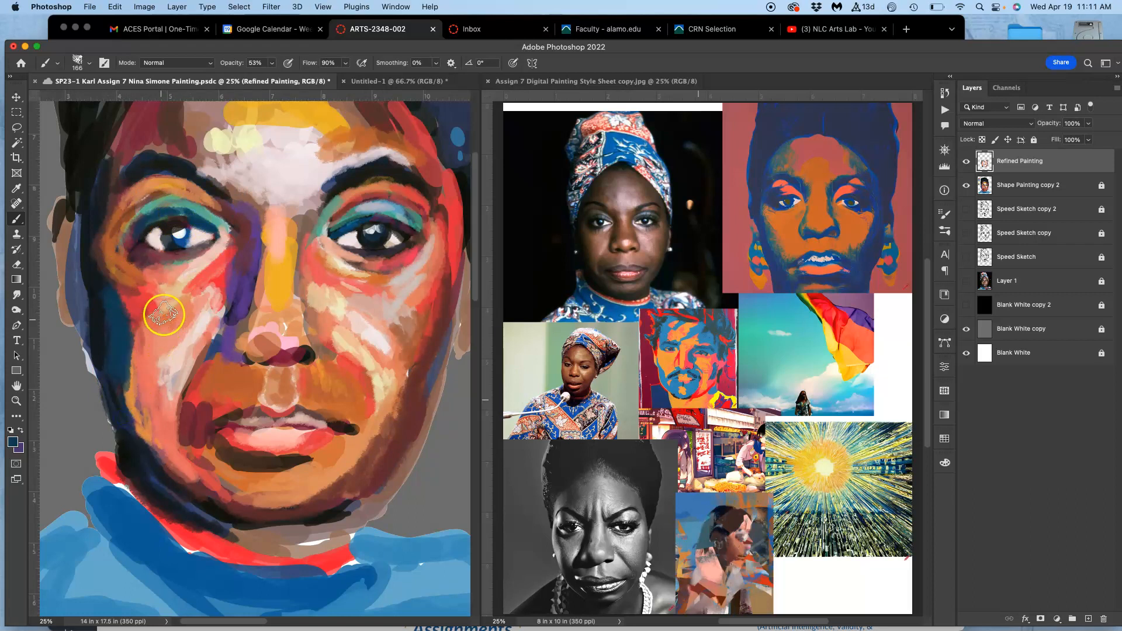
pyautogui.moveTo(199, 316)
pyautogui.mouseDown()
pyautogui.moveTo(181, 290)
pyautogui.moveTo(179, 308)
pyautogui.moveTo(175, 273)
pyautogui.moveTo(198, 240)
pyautogui.mouseUp()
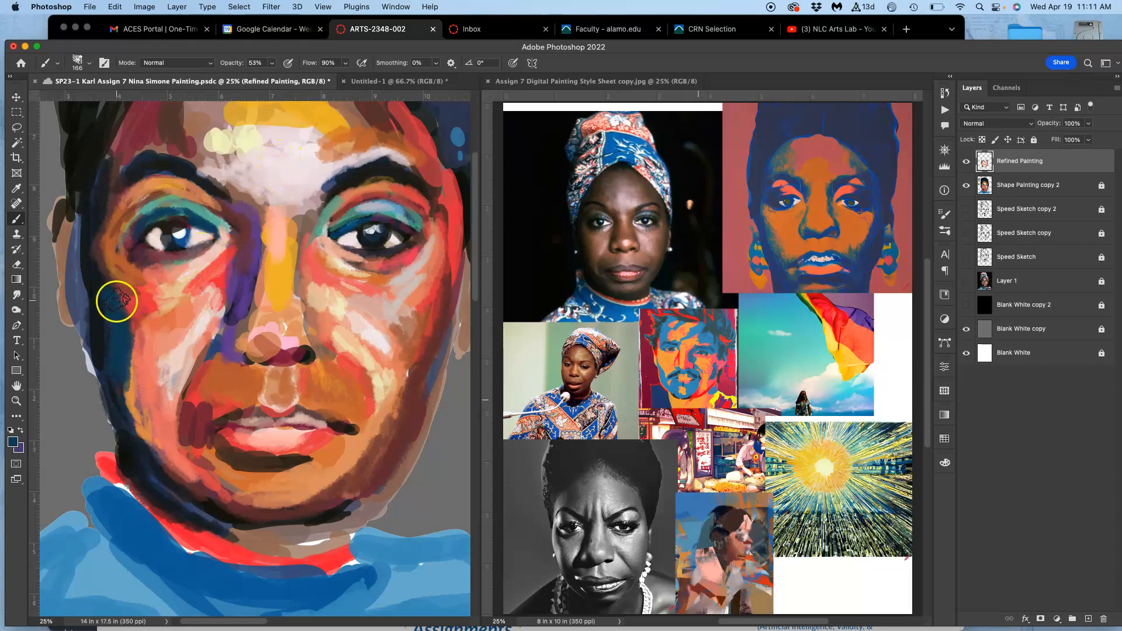
pyautogui.moveTo(119, 303)
pyautogui.mouseDown()
pyautogui.moveTo(100, 261)
pyautogui.moveTo(120, 309)
pyautogui.moveTo(125, 291)
pyautogui.moveTo(158, 323)
pyautogui.moveTo(175, 294)
pyautogui.moveTo(103, 254)
pyautogui.moveTo(105, 297)
pyautogui.moveTo(124, 316)
pyautogui.mouseUp()
# Paint sampled light orange and bright red strokes from beside the left-hand eye down the outer cheek, and save the painting.
pyautogui.keyDown('alt'); pyautogui.click(156, 324); pyautogui.keyUp('alt')
pyautogui.keyDown('alt'); pyautogui.click(178, 288); pyautogui.keyUp('alt')
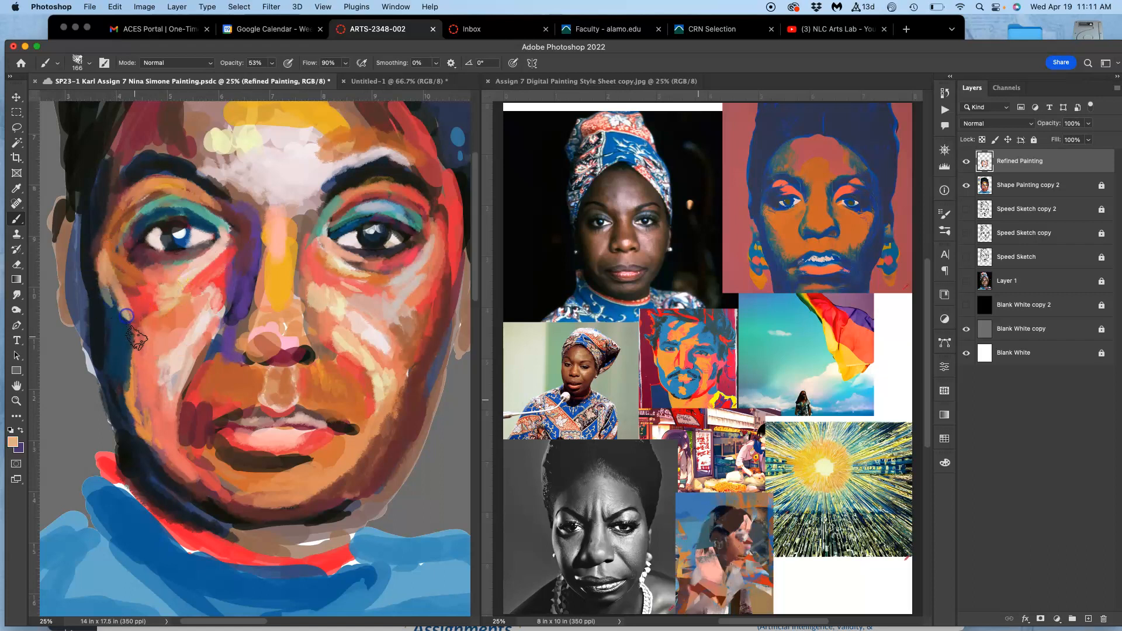
pyautogui.moveTo(205, 335); pyautogui.dragTo(196, 409)
pyautogui.moveTo(103, 257); pyautogui.dragTo(123, 313)
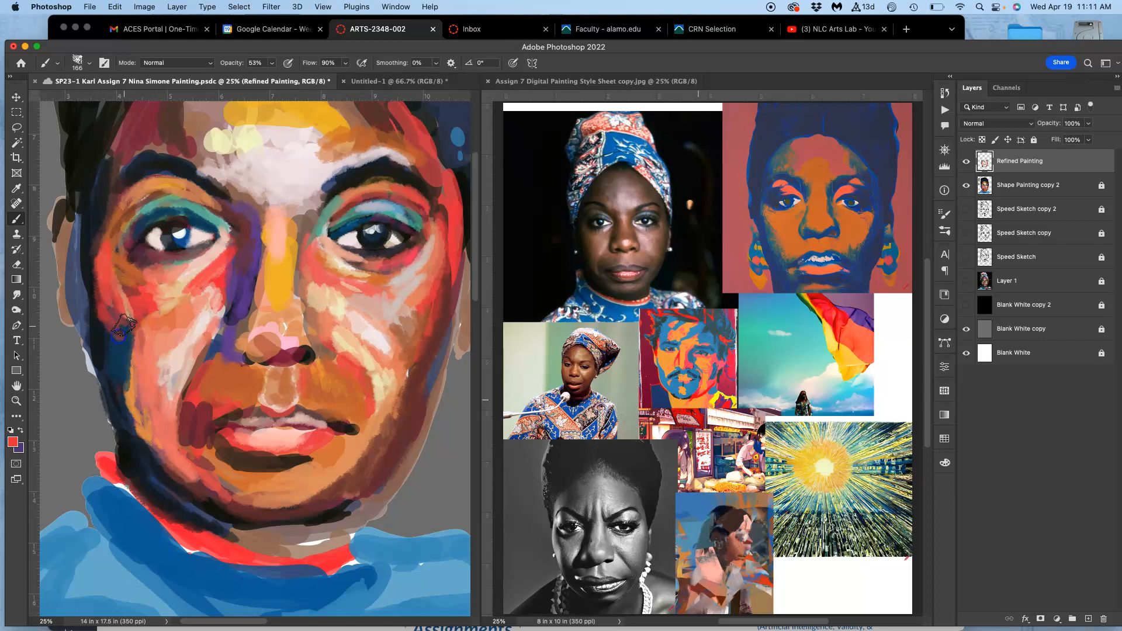
pyautogui.press('super+s')
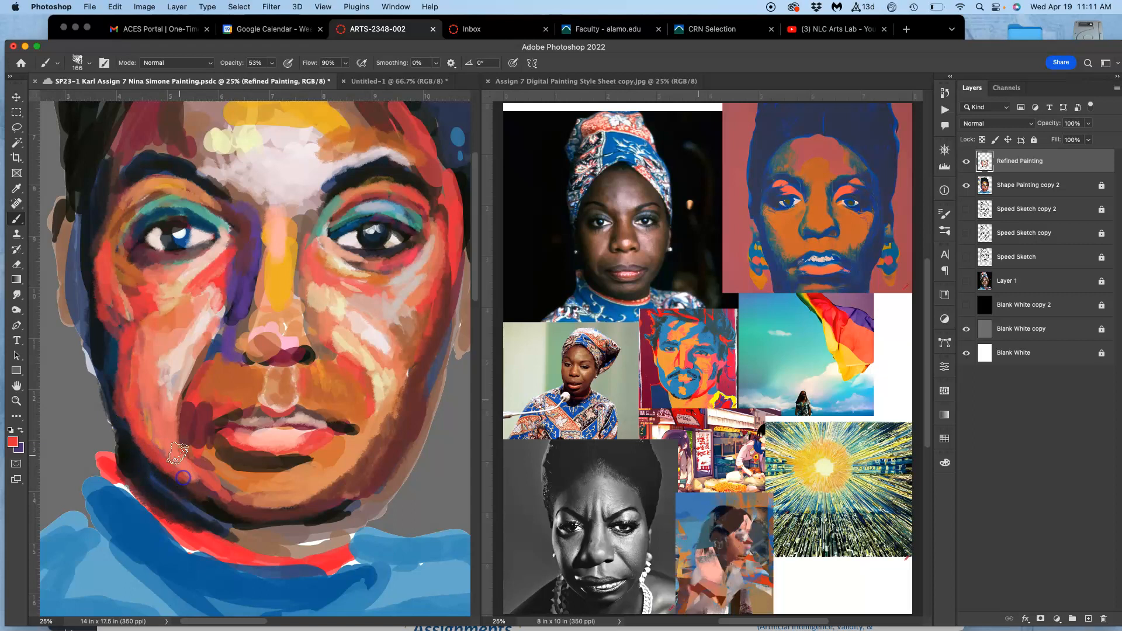
# Darken the outer left-hand cheek, then paint blue sampled from the sweater along the face's left-hand edge and beside the nose.
pyautogui.keyDown('alt'); pyautogui.click(128, 353); pyautogui.keyUp('alt')
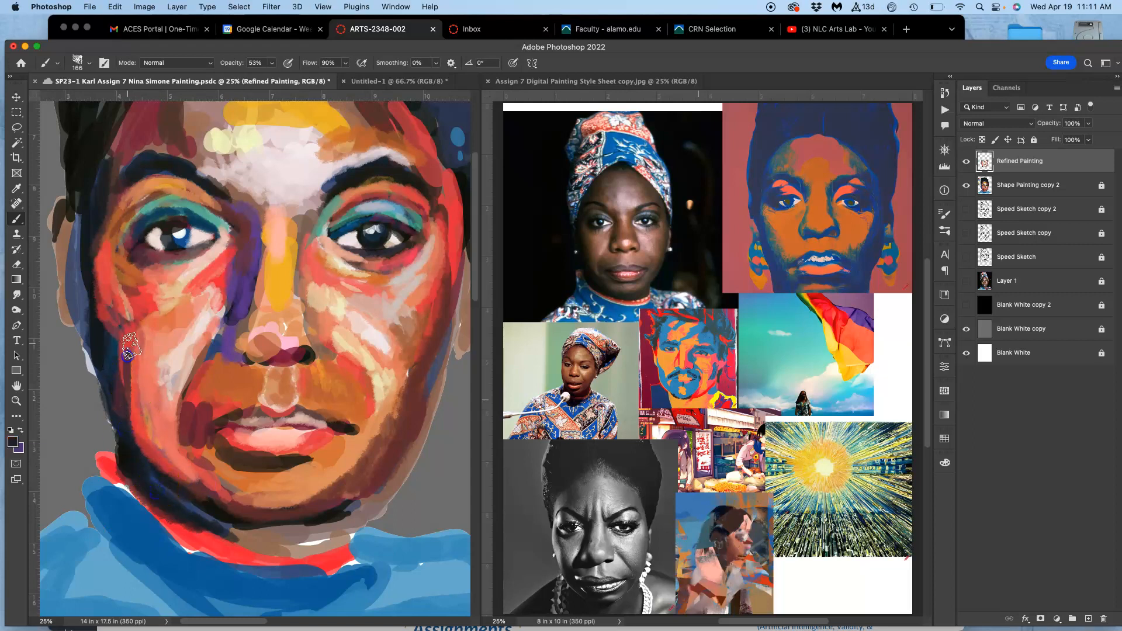
pyautogui.keyDown('alt'); pyautogui.click(171, 554); pyautogui.keyUp('alt')
pyautogui.moveTo(104, 319); pyautogui.dragTo(109, 377)
pyautogui.moveTo(96, 313)
pyautogui.mouseDown()
pyautogui.moveTo(117, 346)
pyautogui.moveTo(127, 427)
pyautogui.moveTo(122, 355)
pyautogui.moveTo(137, 452)
pyautogui.moveTo(130, 425)
pyautogui.moveTo(157, 474)
pyautogui.mouseUp()
pyautogui.moveTo(125, 405)
pyautogui.mouseDown()
pyautogui.moveTo(107, 204)
pyautogui.moveTo(92, 277)
pyautogui.moveTo(93, 195)
pyautogui.moveTo(133, 133)
pyautogui.moveTo(120, 168)
pyautogui.moveTo(132, 138)
pyautogui.moveTo(107, 165)
pyautogui.moveTo(147, 98)
pyautogui.mouseUp()
pyautogui.moveTo(197, 240)
pyautogui.mouseDown()
pyautogui.moveTo(237, 267)
pyautogui.moveTo(212, 259)
pyautogui.moveTo(243, 234)
pyautogui.moveTo(207, 345)
pyautogui.moveTo(223, 327)
pyautogui.moveTo(232, 219)
pyautogui.moveTo(216, 212)
pyautogui.moveTo(212, 223)
pyautogui.moveTo(213, 199)
pyautogui.moveTo(232, 212)
pyautogui.moveTo(216, 194)
pyautogui.mouseUp()
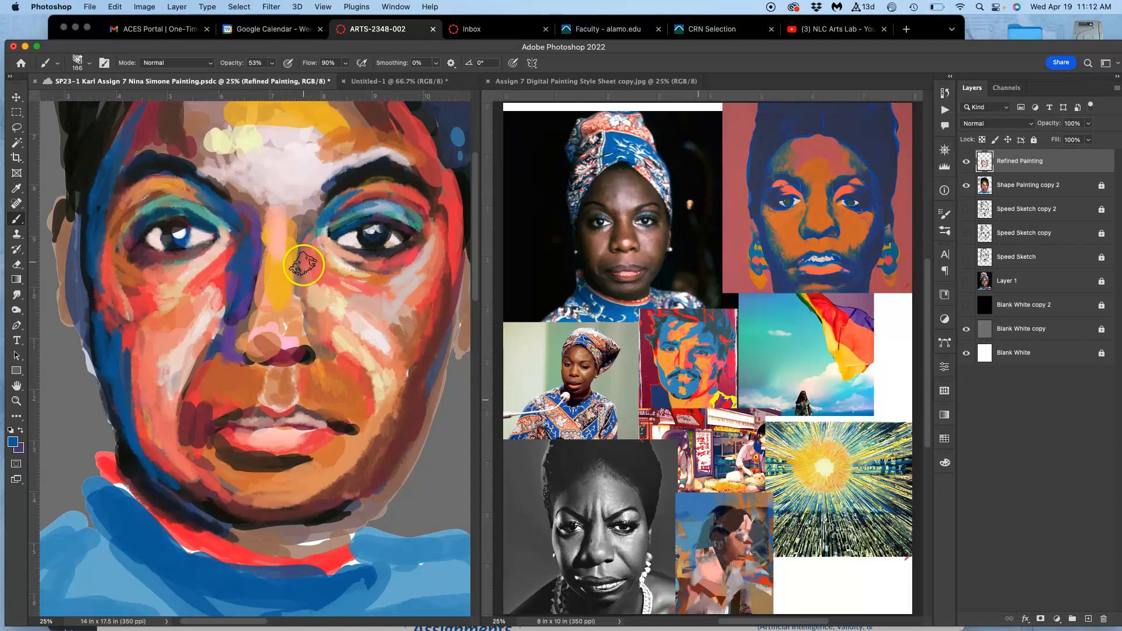
# Sample the dark red beside the left-hand corner of the mouth.
pyautogui.keyDown('alt'); pyautogui.click(205, 420); pyautogui.keyUp('alt')
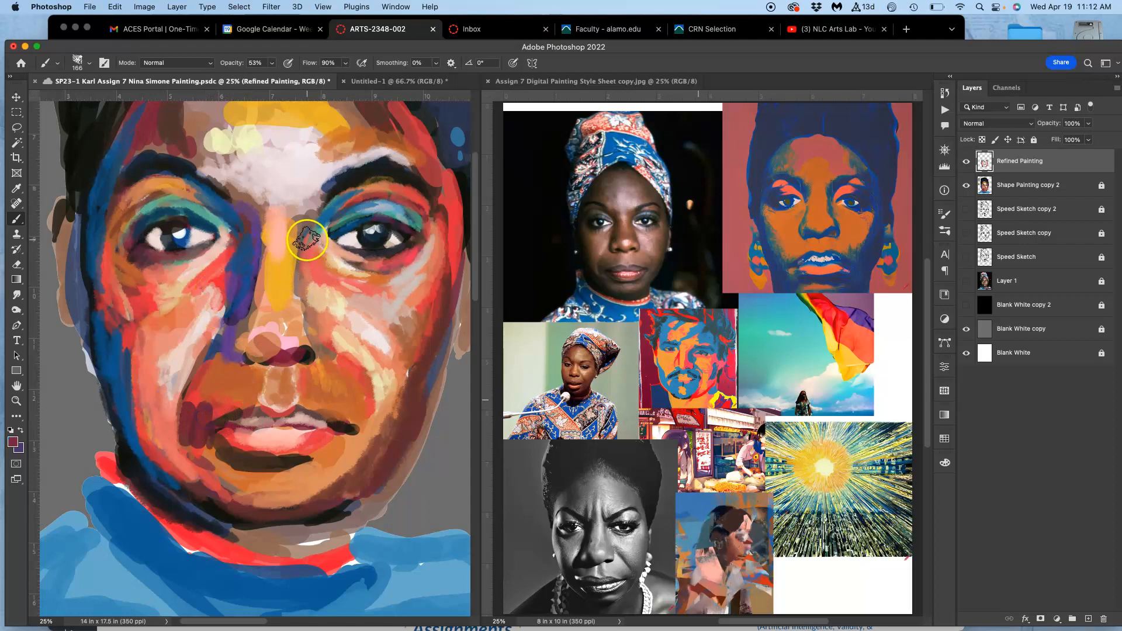